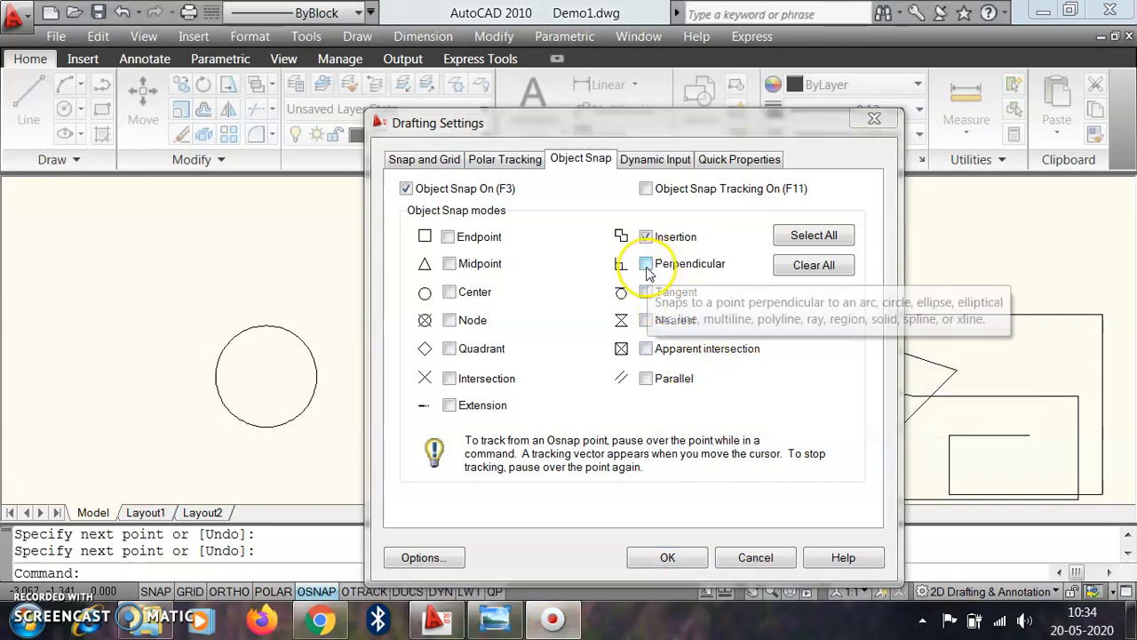
Step: Enable the Perpendicular object snap and disable Insertion in the drafting settings
{"action": "left_click", "coordinate": [646, 264]}
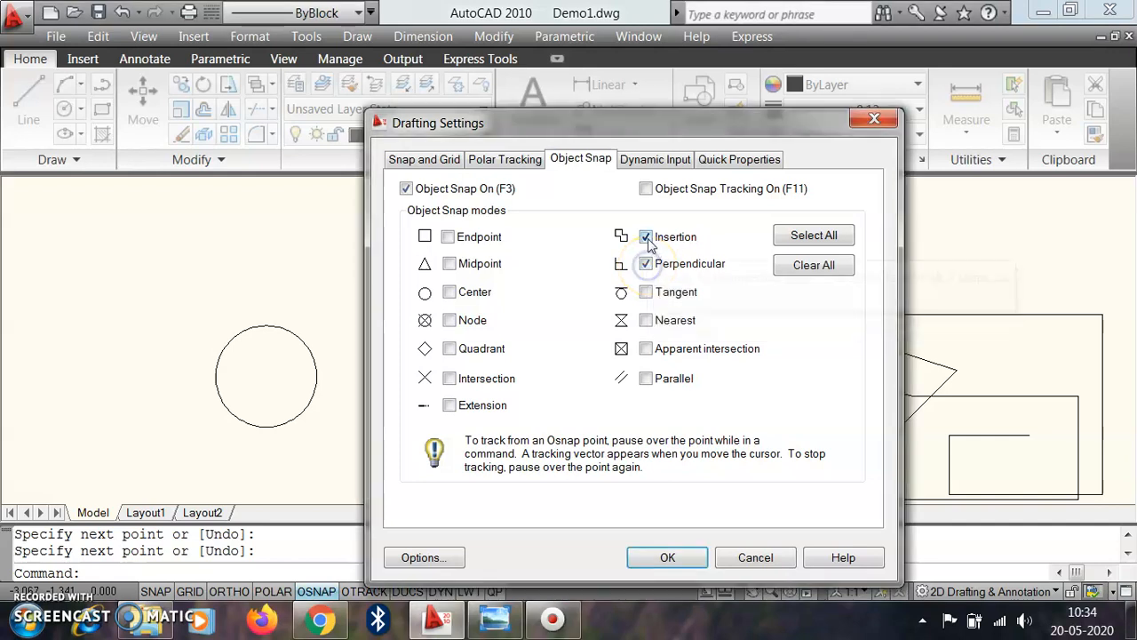
{"action": "left_click", "coordinate": [646, 238]}
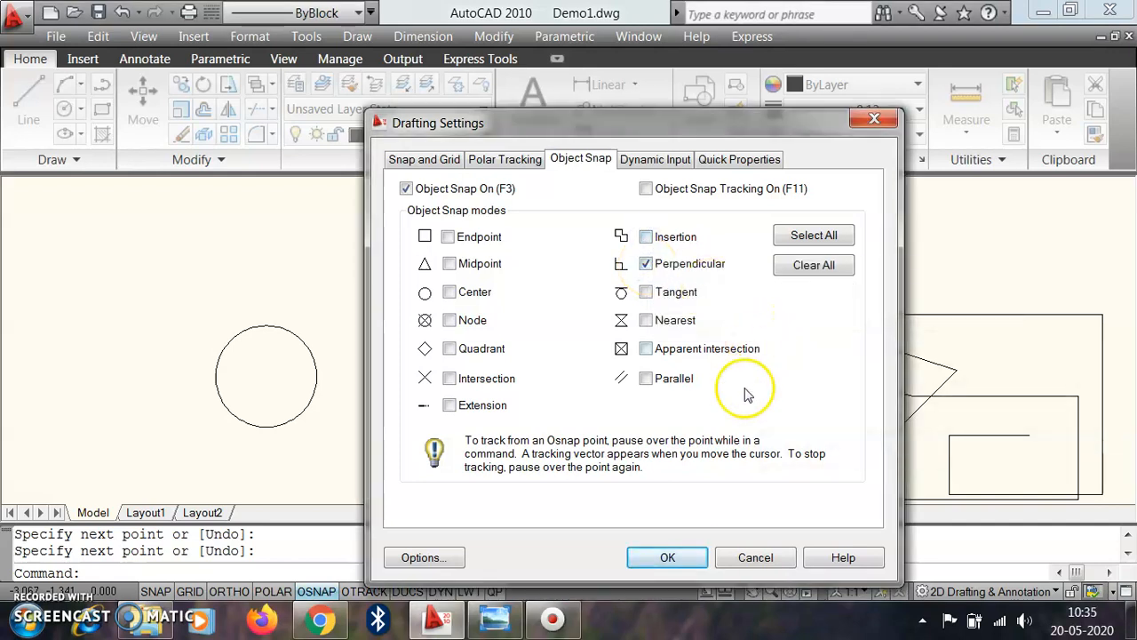
{"action": "left_click", "coordinate": [667, 557]}
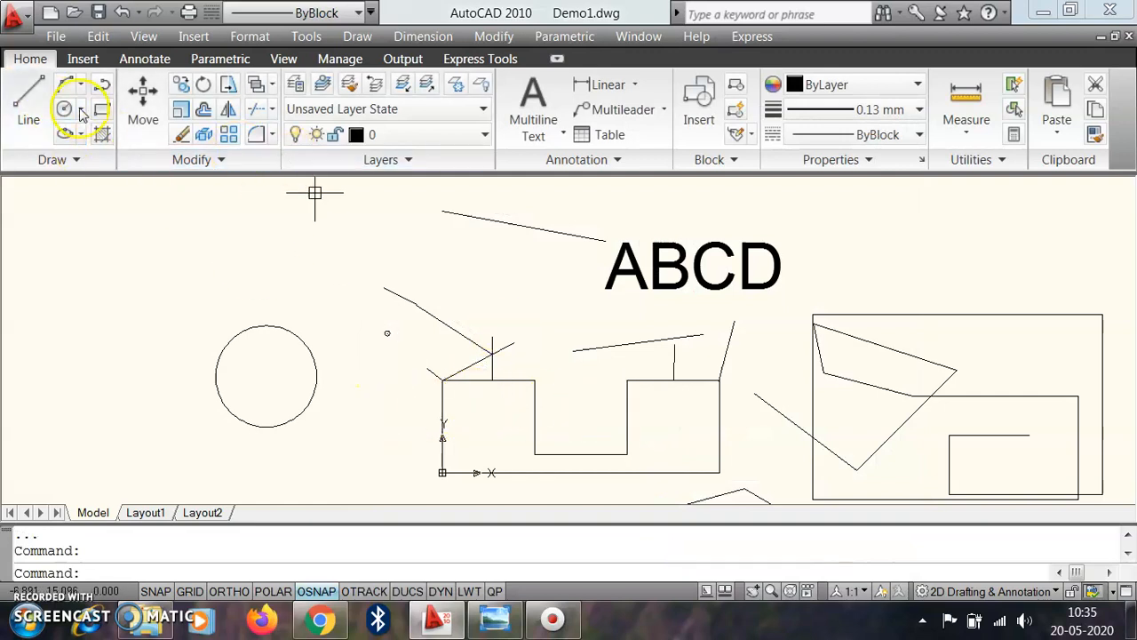
Step: Draw a vertical line with Perpendicular snap from the top edge of the notched outline's left block to just below its bottom edge
{"action": "left_click", "coordinate": [31, 95]}
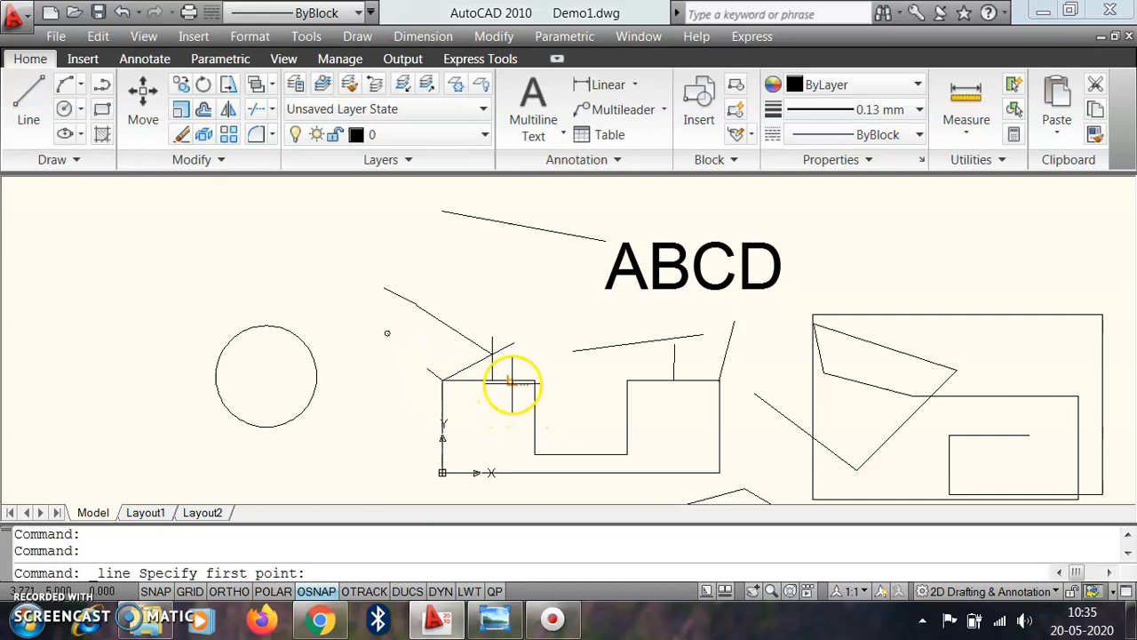
{"action": "scroll", "coordinate": [512, 384], "scroll_direction": "up", "scroll_amount": 5}
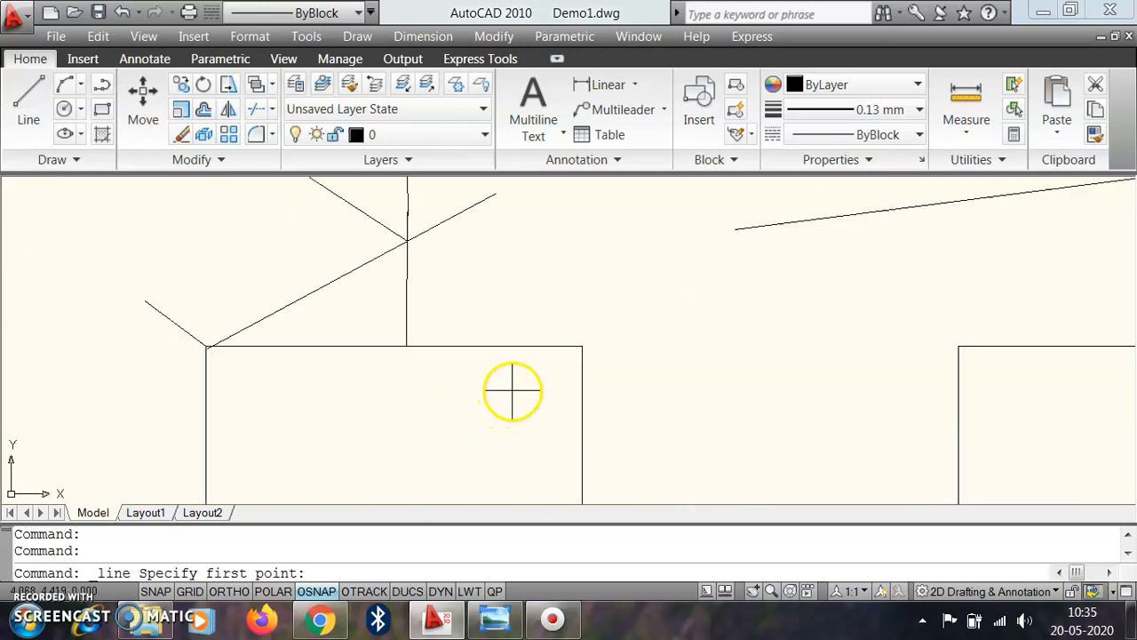
{"action": "left_click", "coordinate": [495, 347]}
{"action": "scroll", "coordinate": [546, 310], "scroll_direction": "down", "scroll_amount": 5}
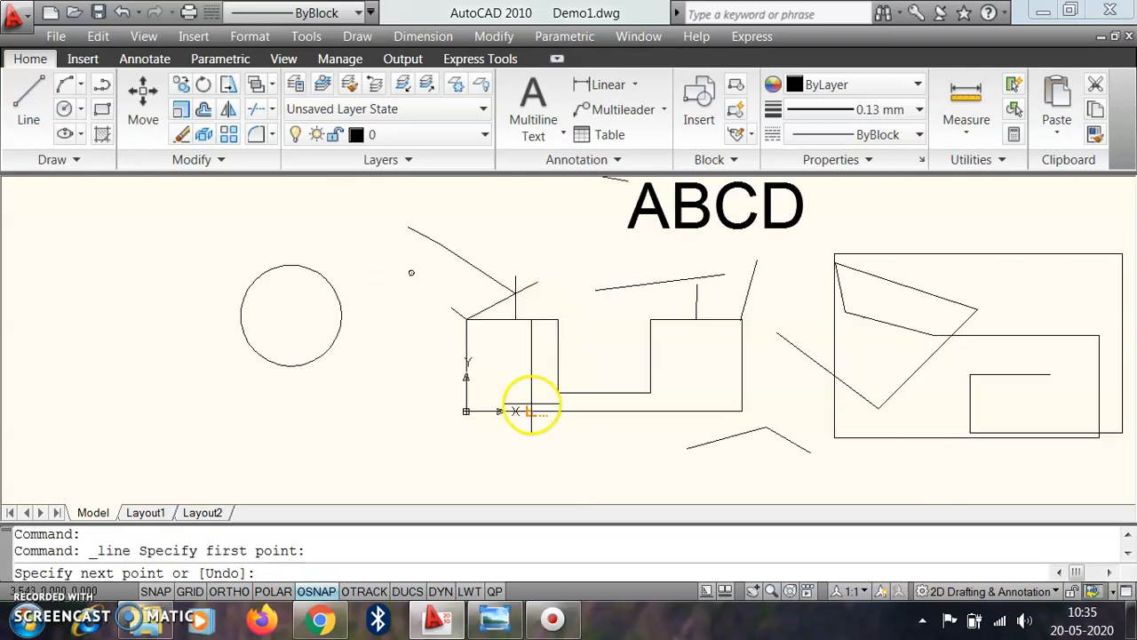
{"action": "scroll", "coordinate": [538, 411], "scroll_direction": "up", "scroll_amount": 4}
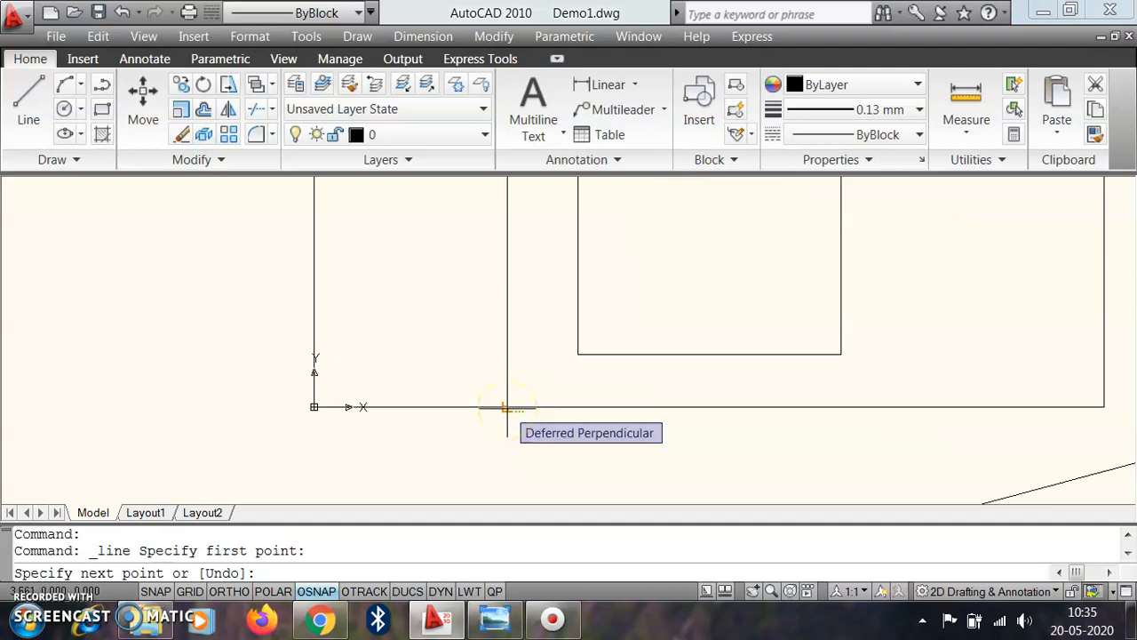
{"action": "left_click", "coordinate": [507, 406]}
{"action": "left_click", "coordinate": [503, 408]}
{"action": "scroll", "coordinate": [500, 406], "scroll_direction": "up", "scroll_amount": 3}
{"action": "scroll", "coordinate": [506, 413], "scroll_direction": "down", "scroll_amount": 5}
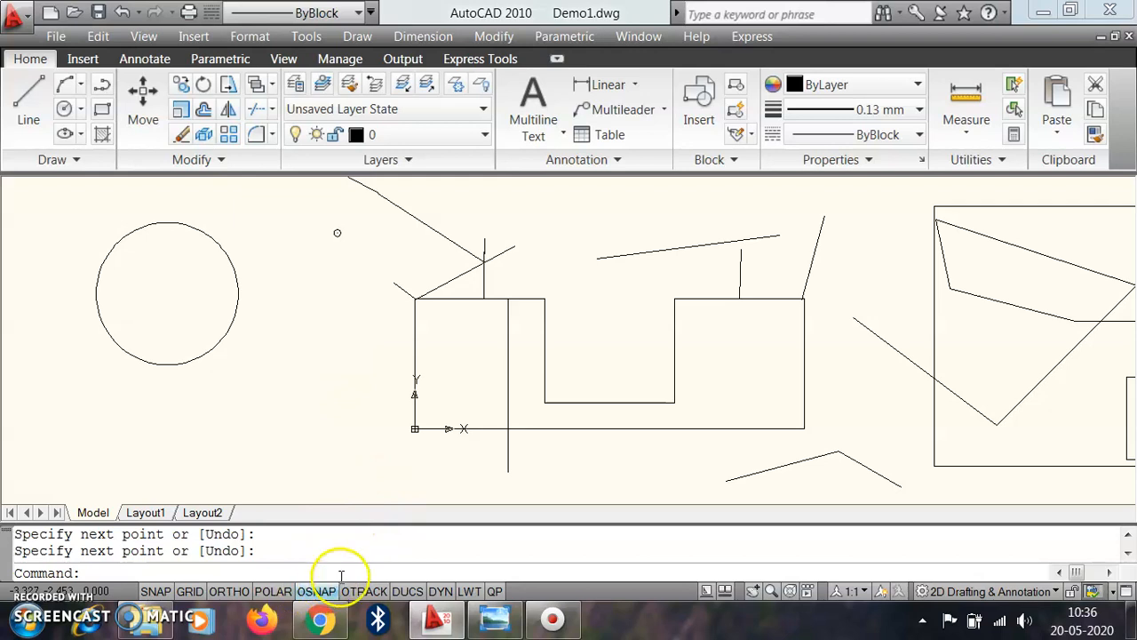
Step: Switch the active object snap mode from Perpendicular to Tangent
{"action": "right_click", "coordinate": [316, 591]}
{"action": "left_click", "coordinate": [367, 551]}
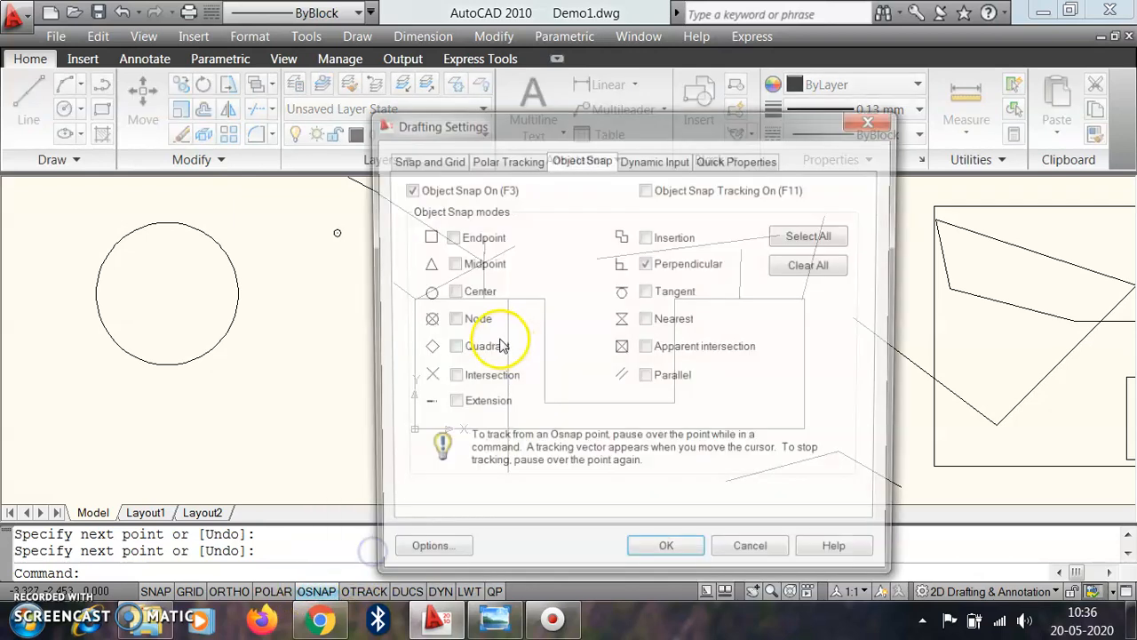
{"action": "left_click", "coordinate": [646, 265]}
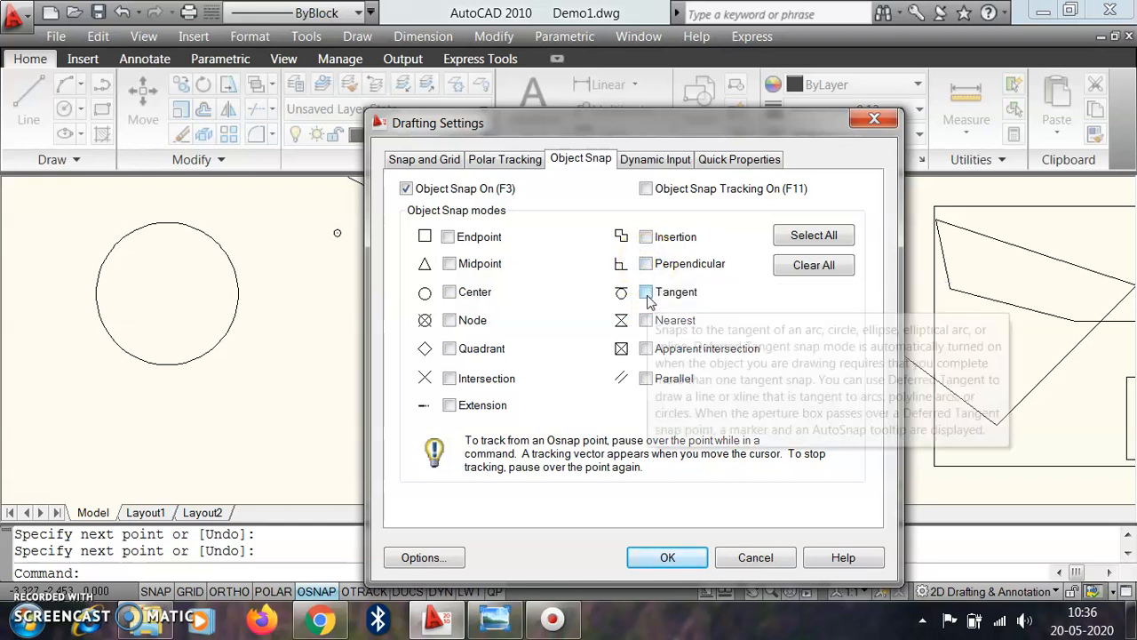
{"action": "left_click", "coordinate": [646, 292]}
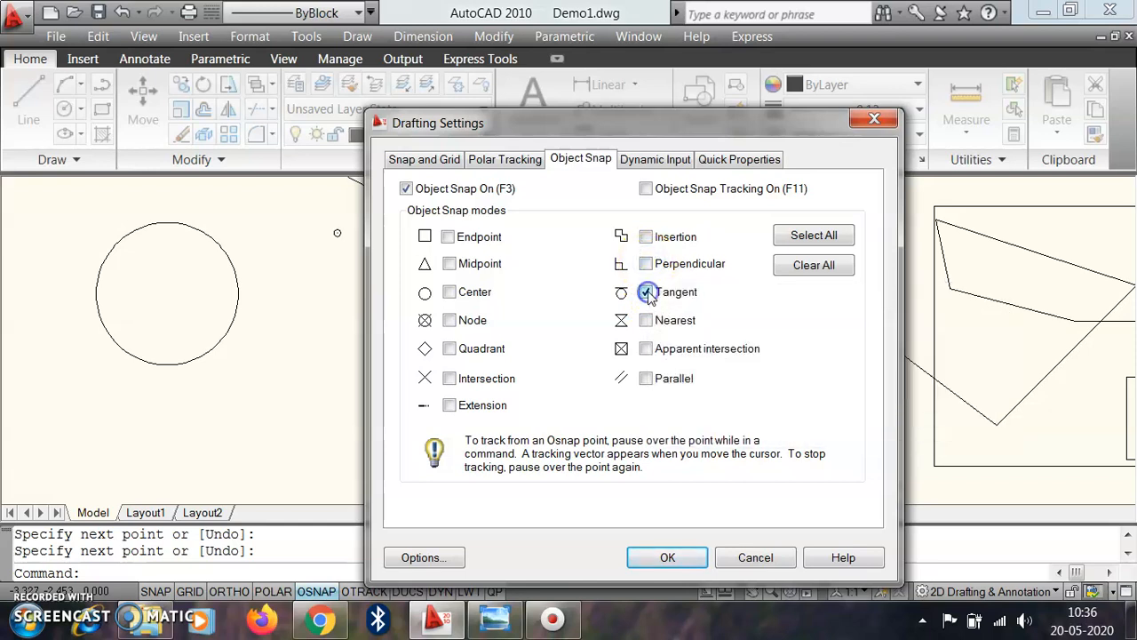
{"action": "left_click", "coordinate": [668, 557]}
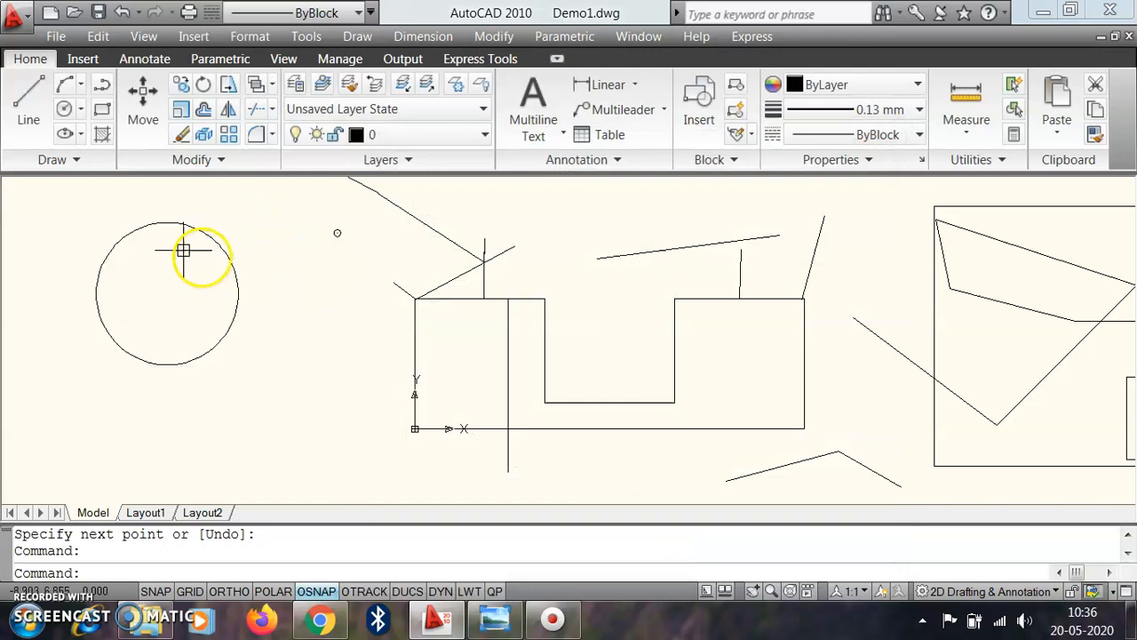
Step: Draw a short line tangent to the upper part of the large circle, ending to its right
{"action": "left_click", "coordinate": [31, 101]}
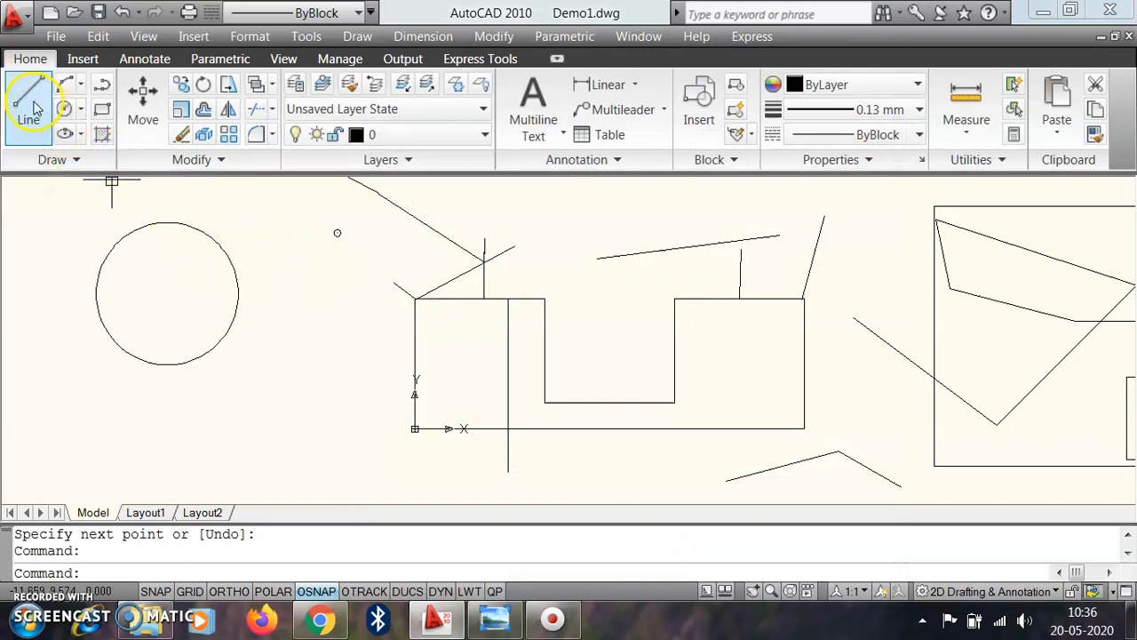
{"action": "left_click", "coordinate": [109, 253]}
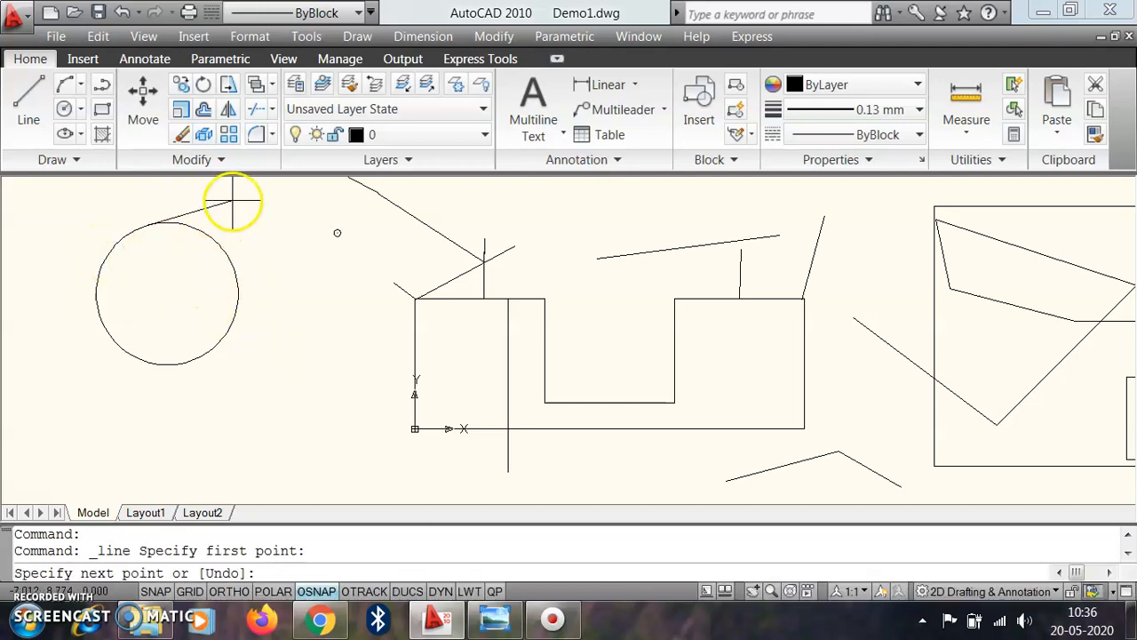
{"action": "left_click", "coordinate": [258, 255]}
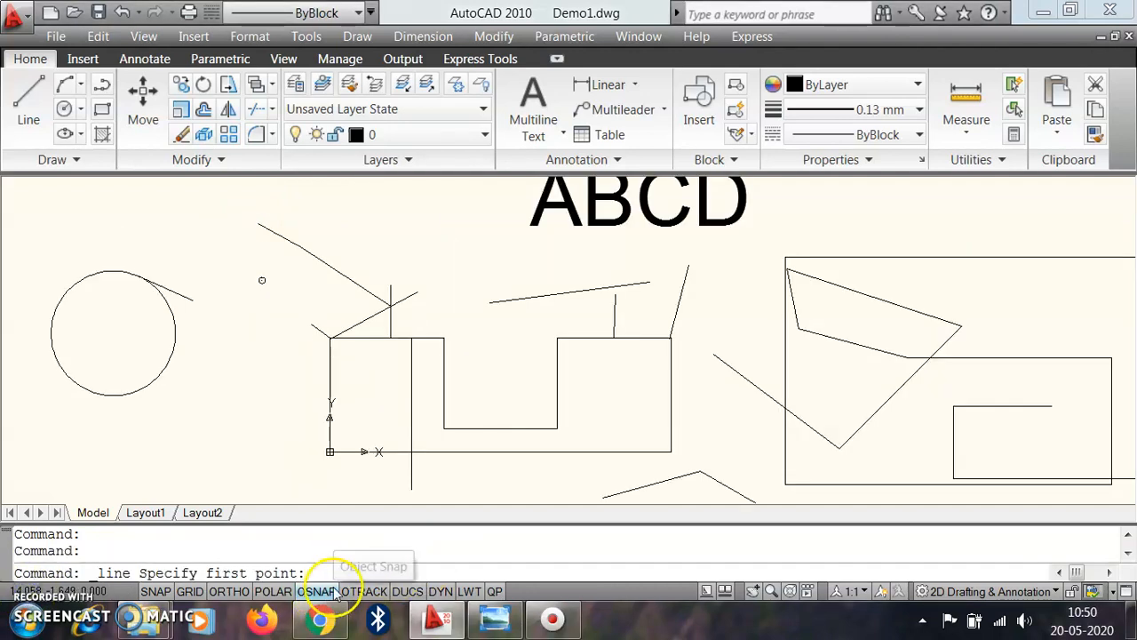
Step: Enable the Nearest object snap mode in the drafting settings
{"action": "right_click", "coordinate": [313, 594]}
{"action": "left_click", "coordinate": [357, 551]}
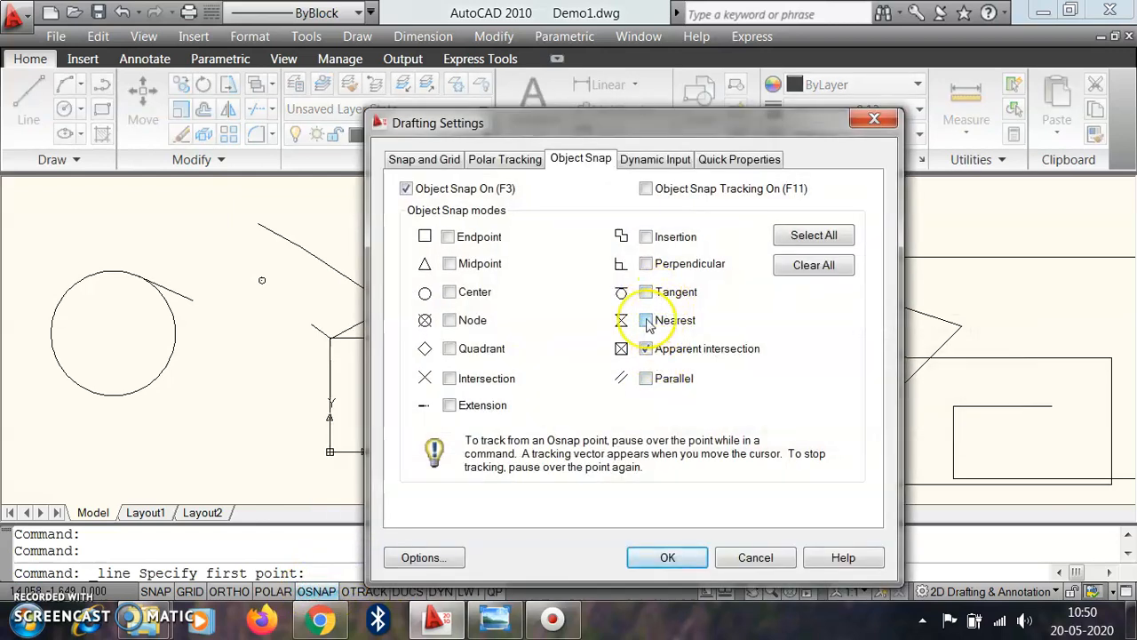
{"action": "left_click", "coordinate": [651, 324]}
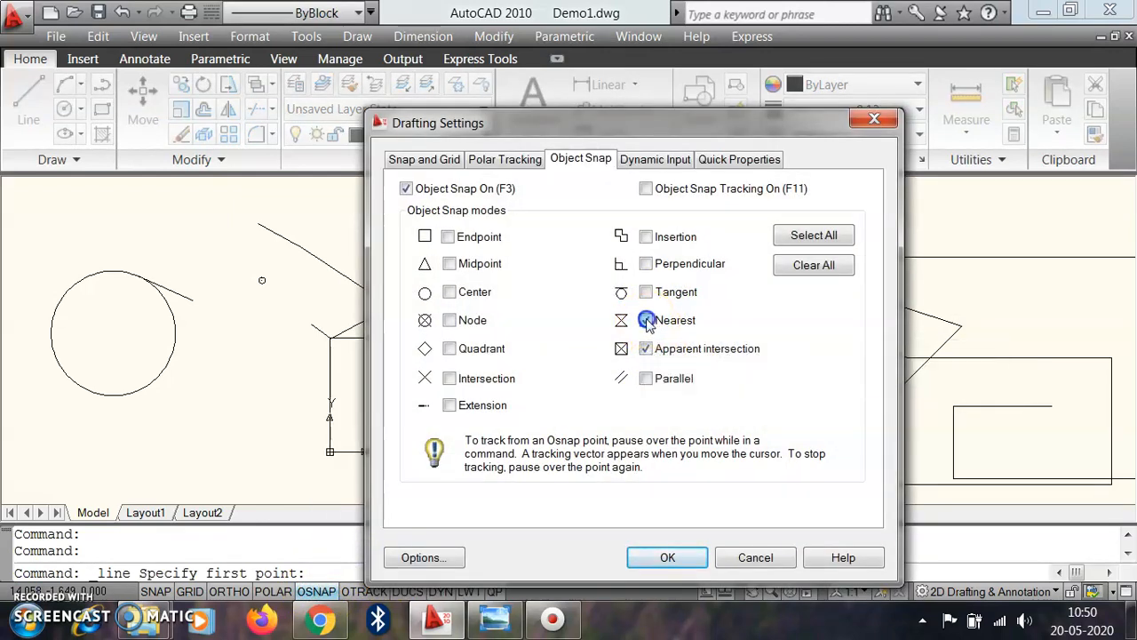
{"action": "left_click", "coordinate": [668, 557]}
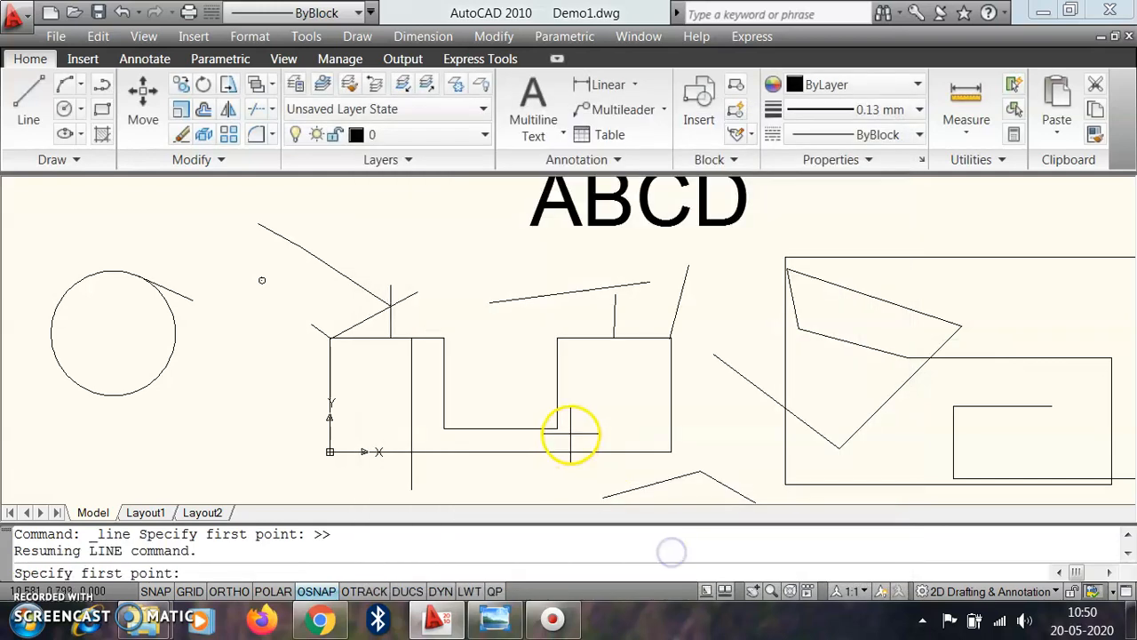
Step: Draw a sloped line from a nearest point on the notch's right wall up and left to above the notch
{"action": "left_click", "coordinate": [37, 92]}
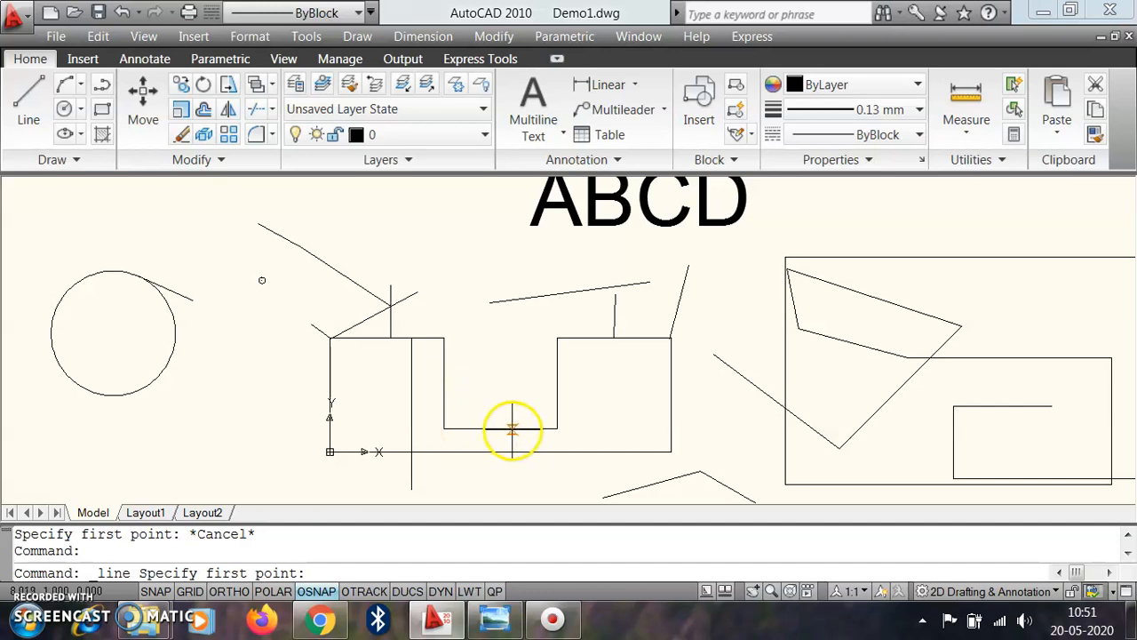
{"action": "left_click", "coordinate": [557, 386]}
{"action": "key", "text": "Return"}
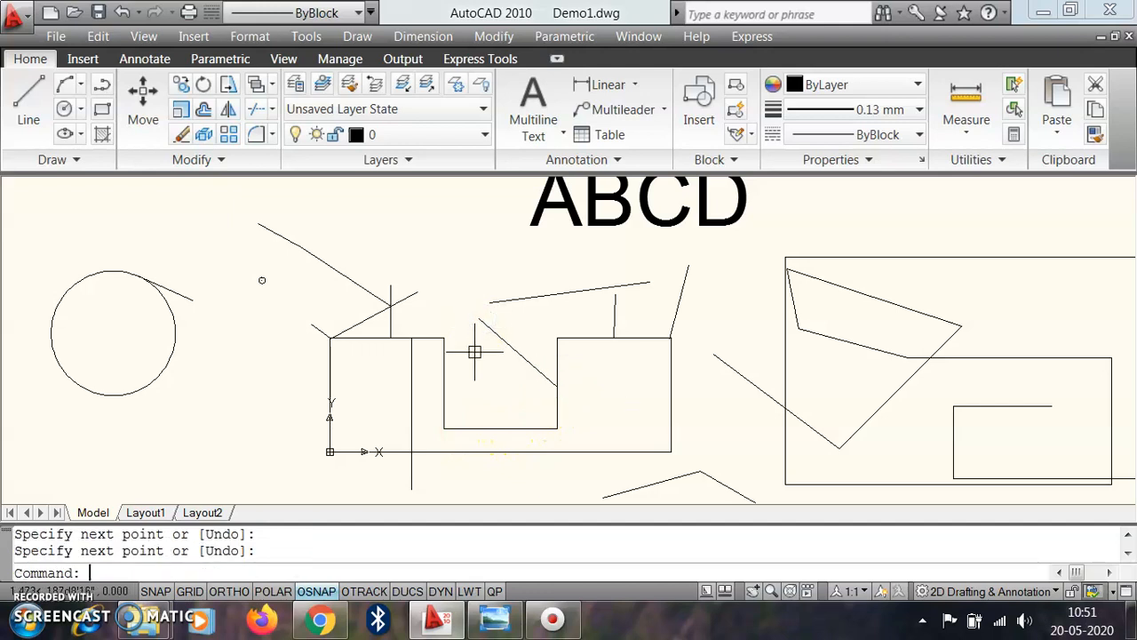
Step: Turn off the Nearest object snap so that Apparent intersection is the only active mode
{"action": "right_click", "coordinate": [316, 589]}
{"action": "left_click", "coordinate": [372, 552]}
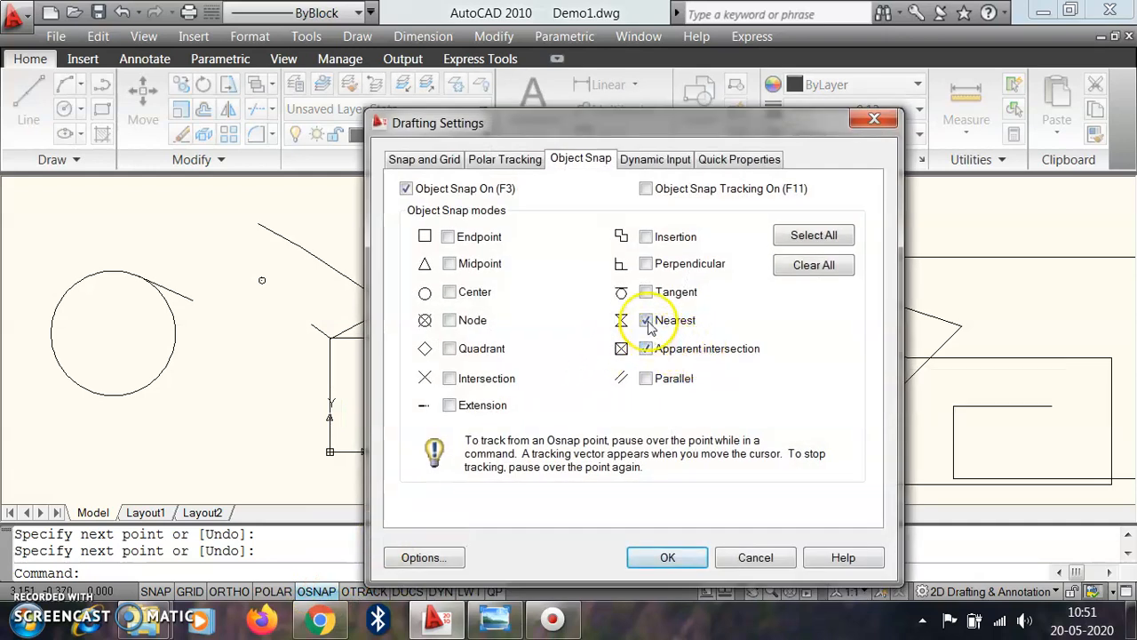
{"action": "left_click", "coordinate": [645, 350]}
{"action": "left_click", "coordinate": [646, 350]}
{"action": "left_click", "coordinate": [684, 559]}
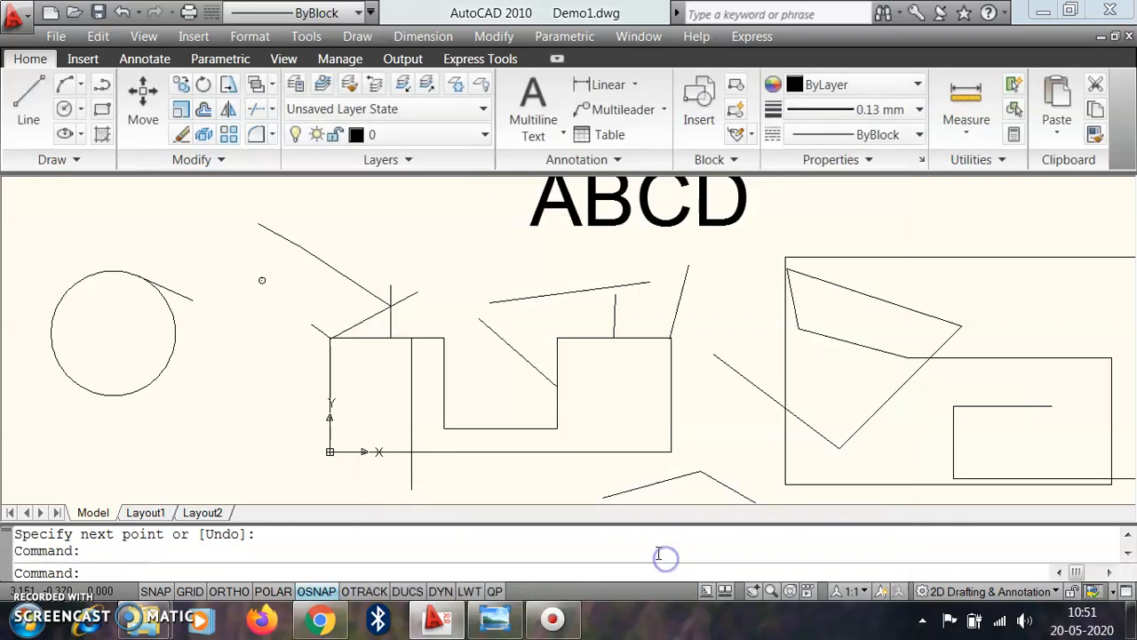
Step: Draw a short, nearly vertical line upward from where the long diagonal line crosses the outline's top edge near its upper-left corner
{"action": "left_click", "coordinate": [24, 95]}
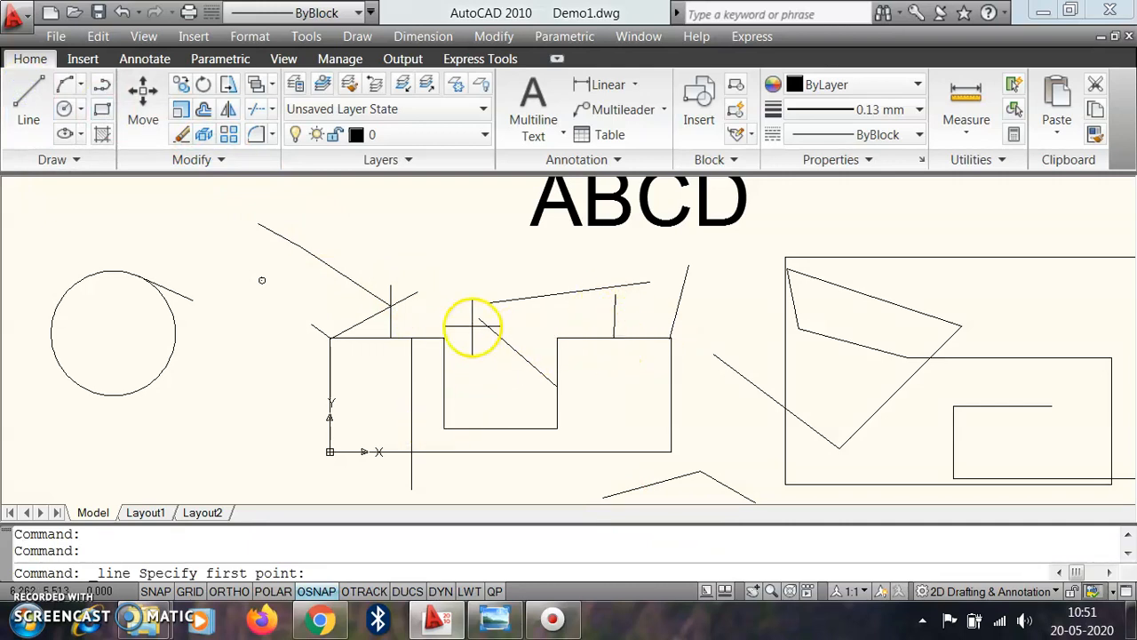
{"action": "scroll", "coordinate": [386, 305], "scroll_direction": "up", "scroll_amount": 7}
{"action": "scroll", "coordinate": [444, 302], "scroll_direction": "down", "scroll_amount": 2}
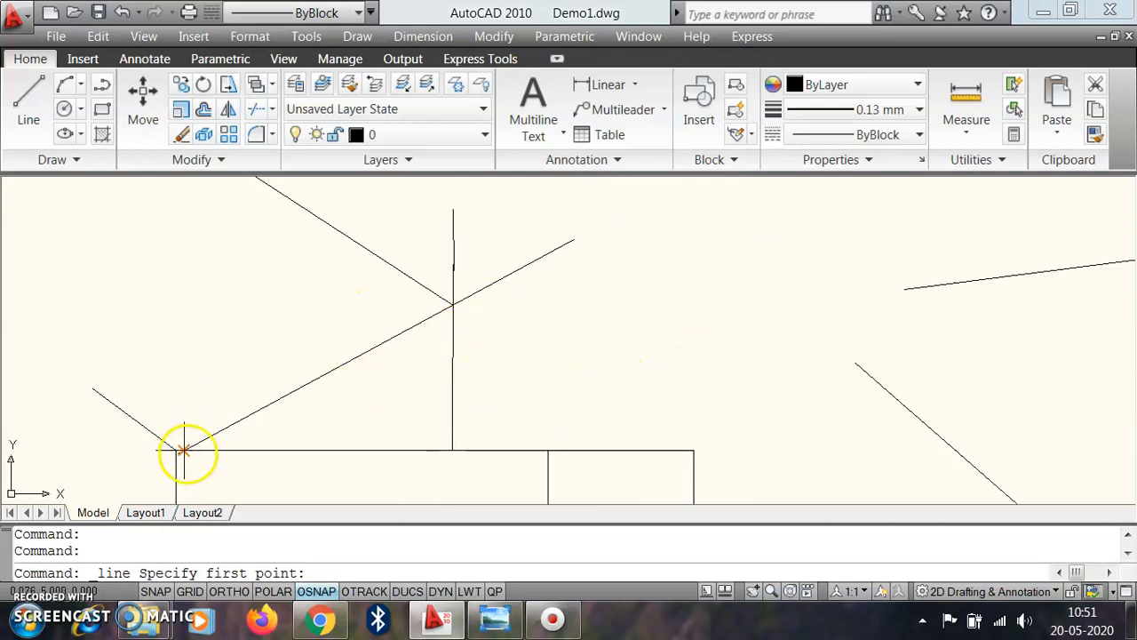
{"action": "scroll", "coordinate": [183, 450], "scroll_direction": "up", "scroll_amount": 5}
{"action": "scroll", "coordinate": [254, 406], "scroll_direction": "down", "scroll_amount": 3}
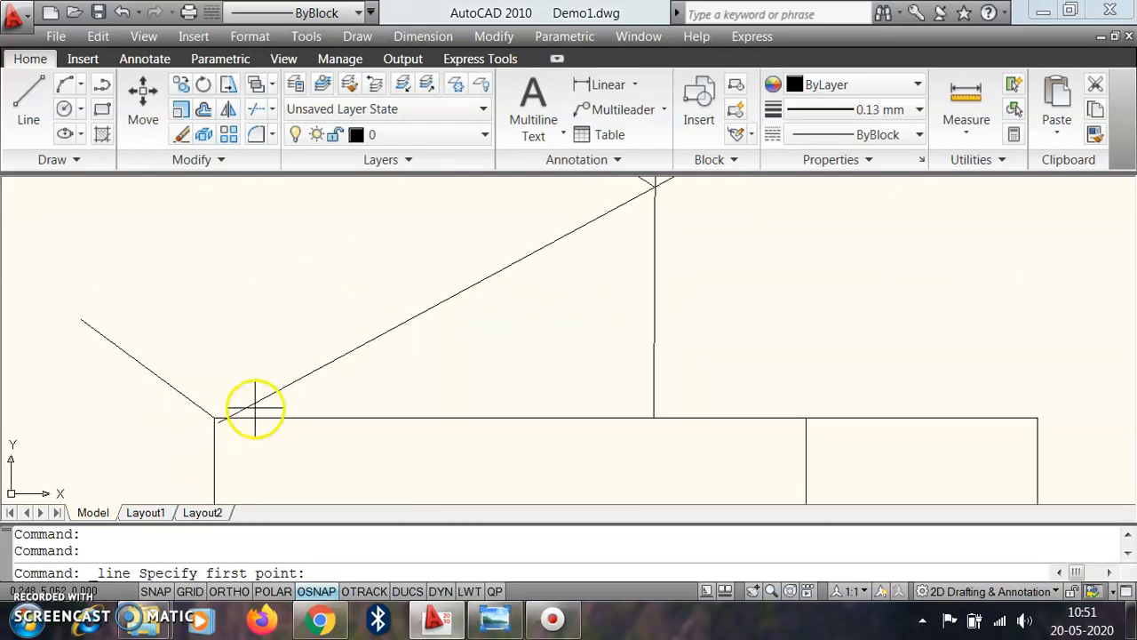
{"action": "left_click", "coordinate": [227, 417]}
{"action": "left_click", "coordinate": [214, 265]}
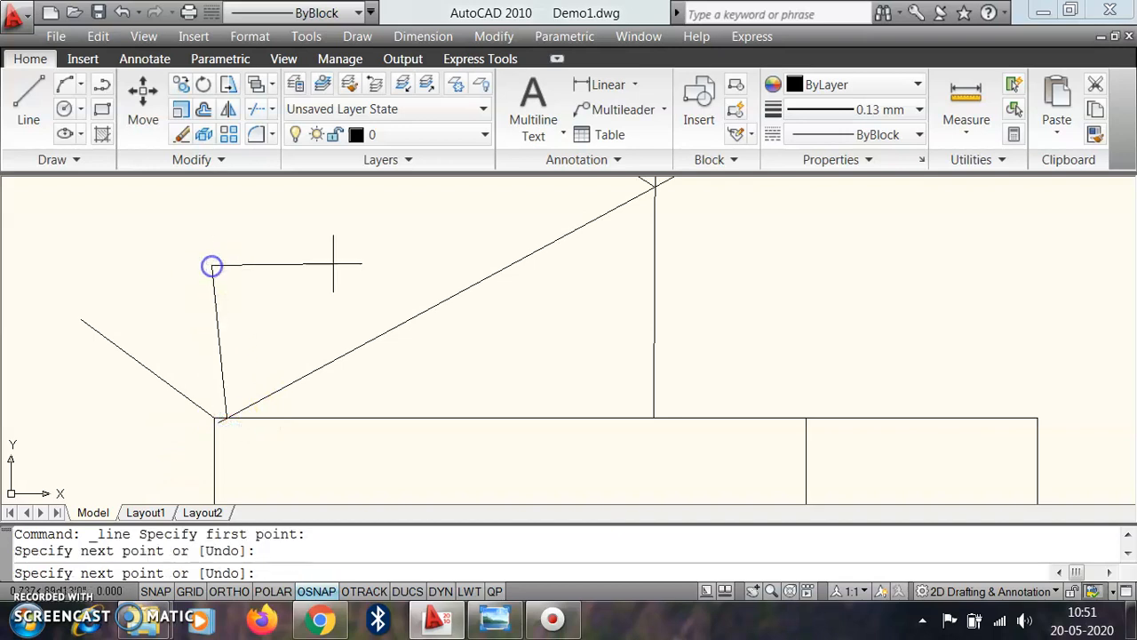
{"action": "key", "text": "Return"}
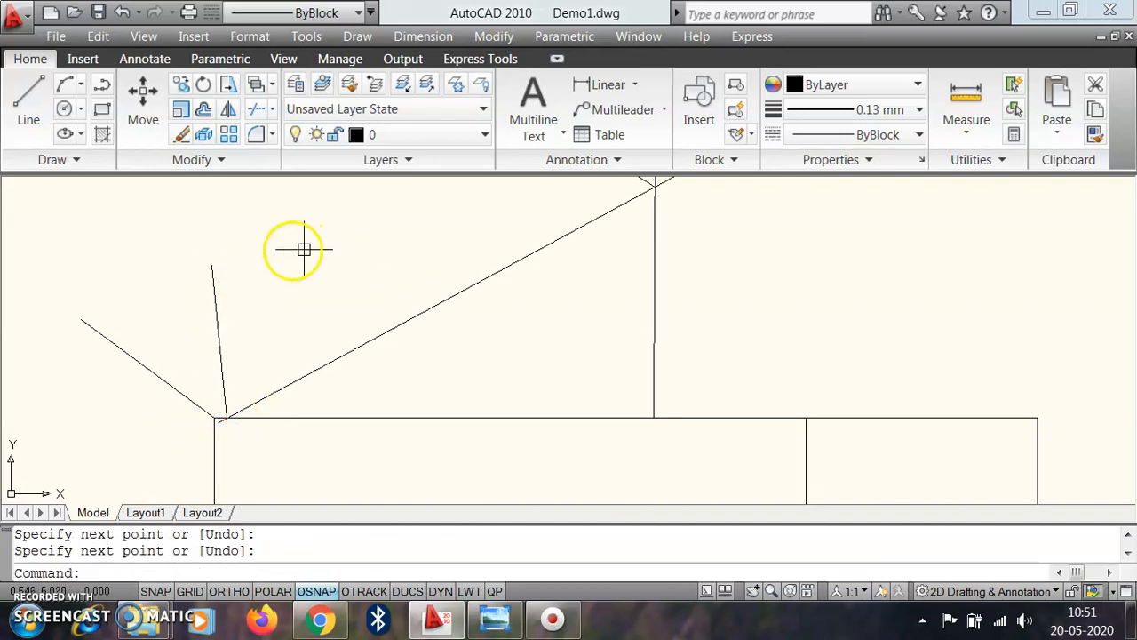
Step: Switch the active object snap mode from Apparent intersection to Parallel
{"action": "right_click", "coordinate": [317, 591]}
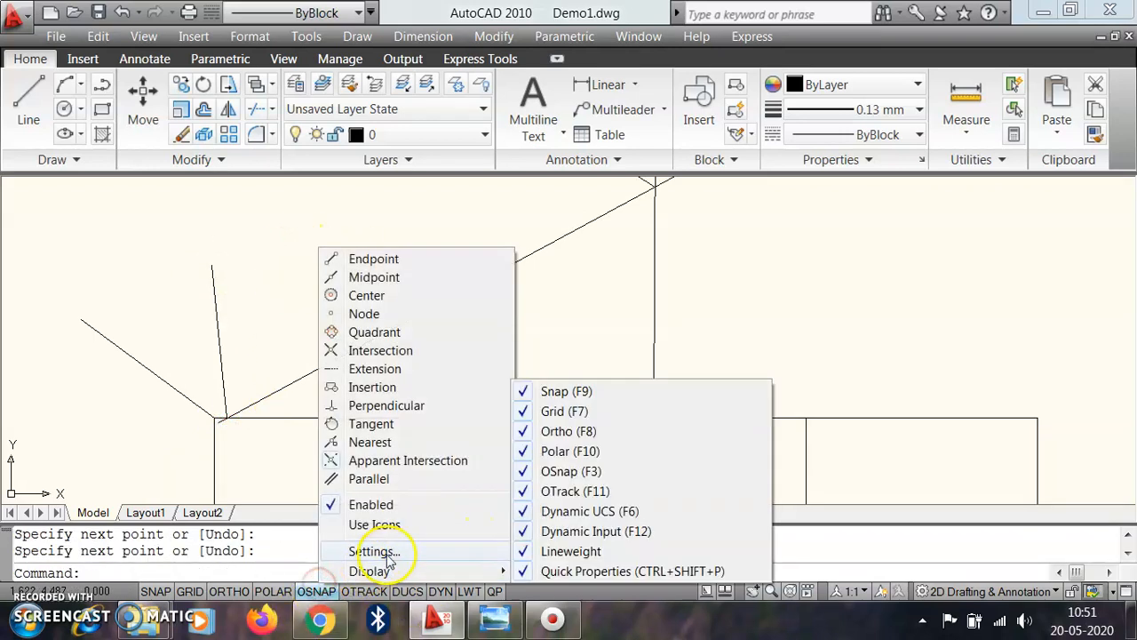
{"action": "left_click", "coordinate": [382, 548]}
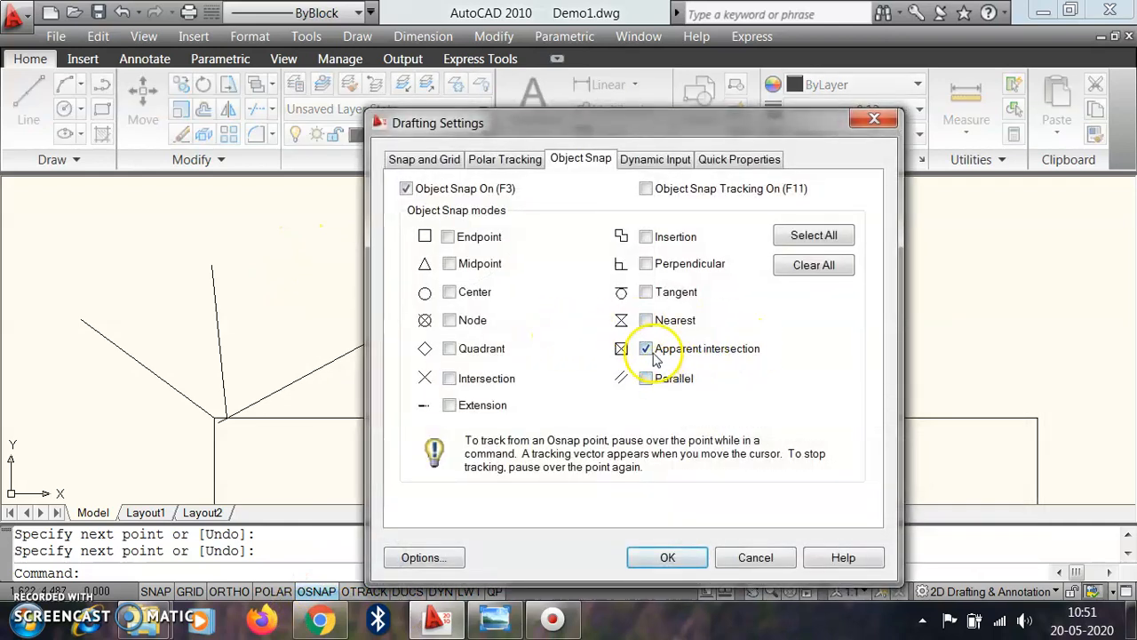
{"action": "left_click", "coordinate": [647, 349]}
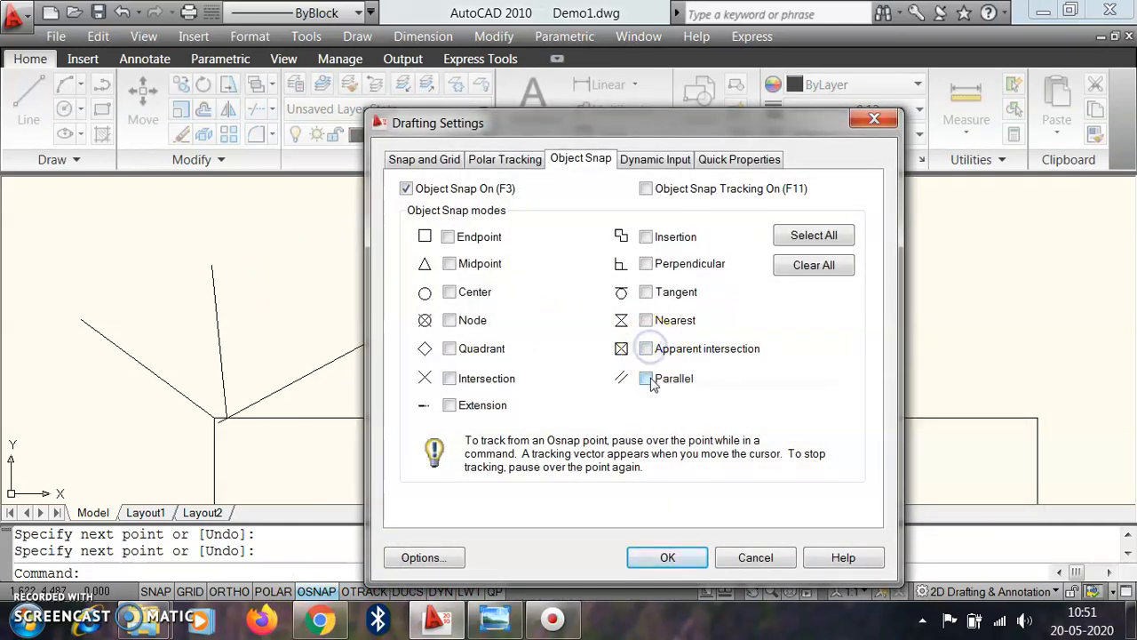
{"action": "left_click", "coordinate": [662, 557]}
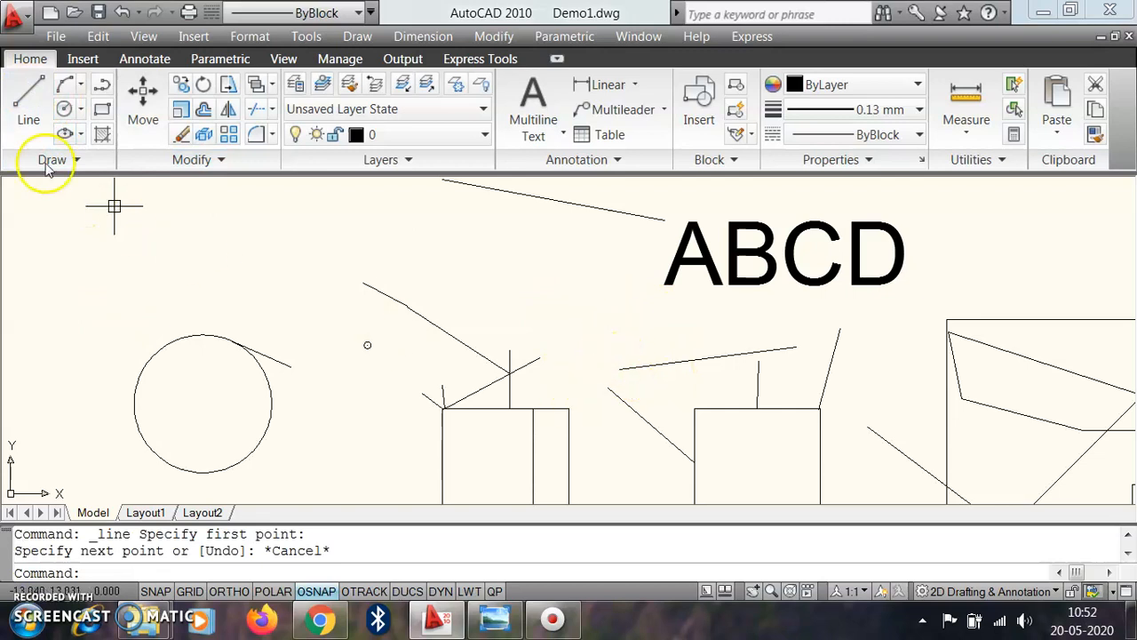
Step: Draw a line just above the gently sloping line below the ABCD text, using Parallel snap to match its direction
{"action": "left_click", "coordinate": [24, 104]}
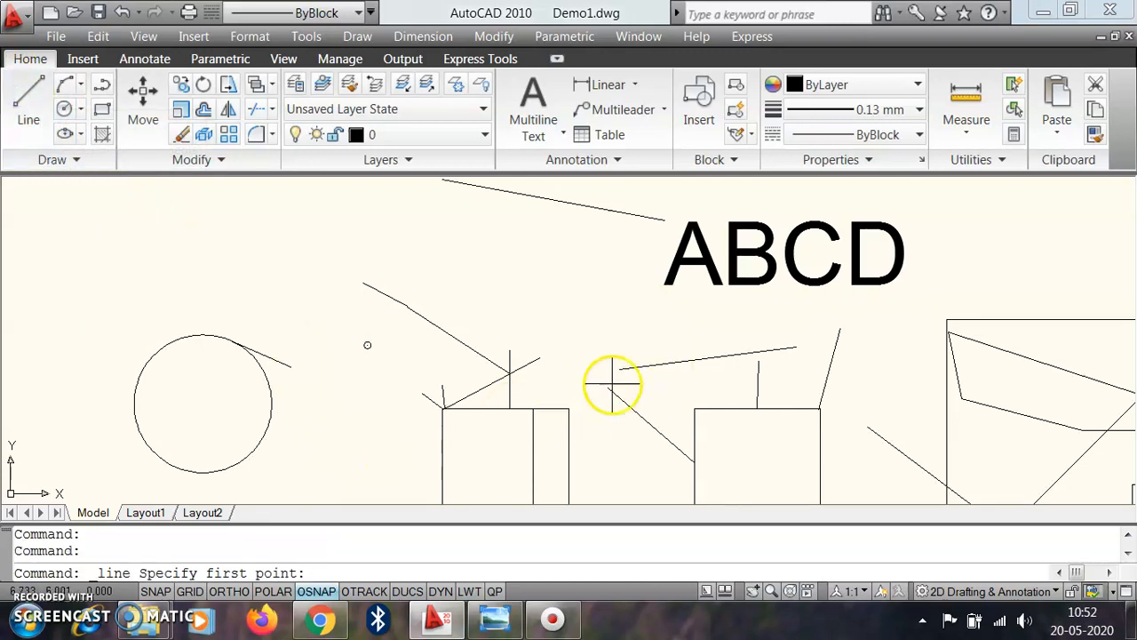
{"action": "left_click", "coordinate": [623, 344]}
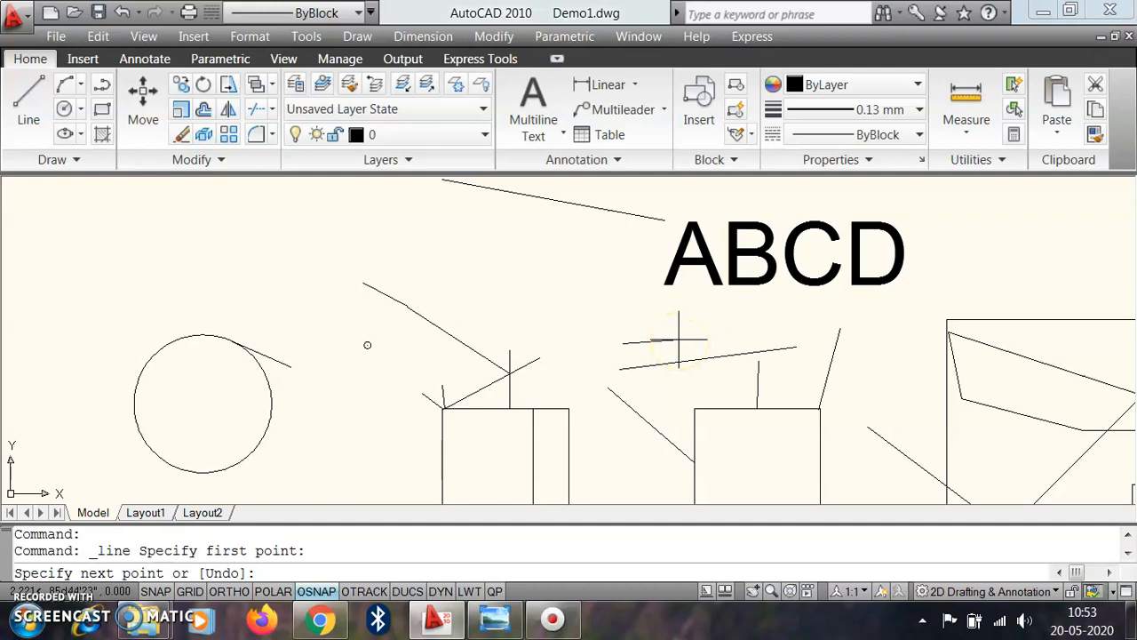
{"action": "left_click", "coordinate": [701, 363]}
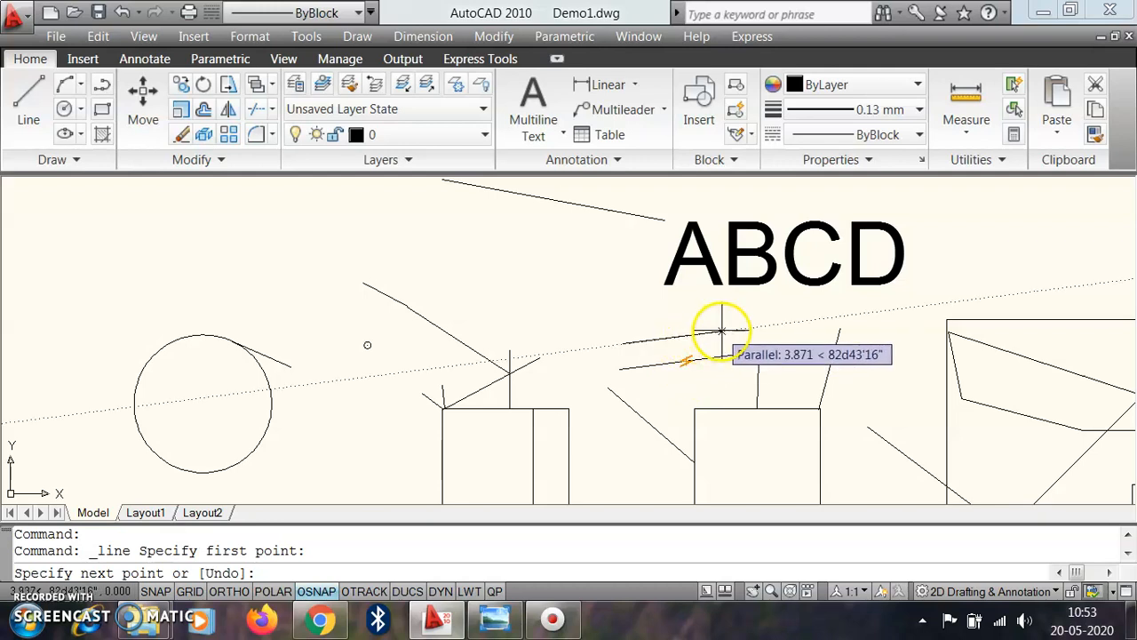
{"action": "left_click", "coordinate": [769, 325]}
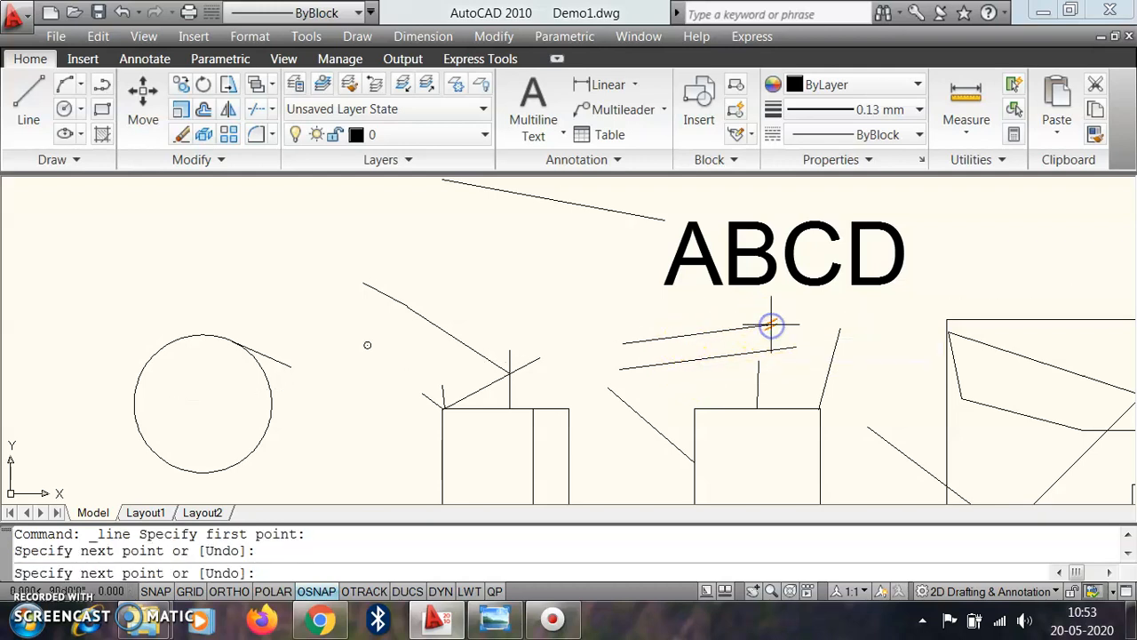
Step: Finish the parallel line and review the object snap and object snap tracking options in the drafting settings
{"action": "key", "text": "Return"}
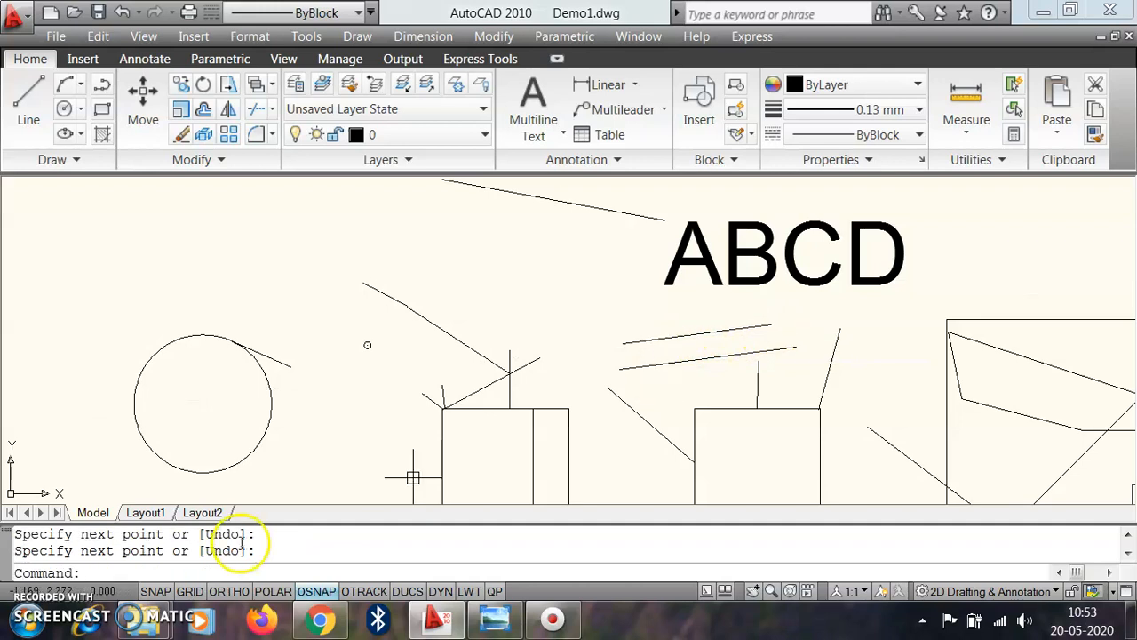
{"action": "right_click", "coordinate": [303, 593]}
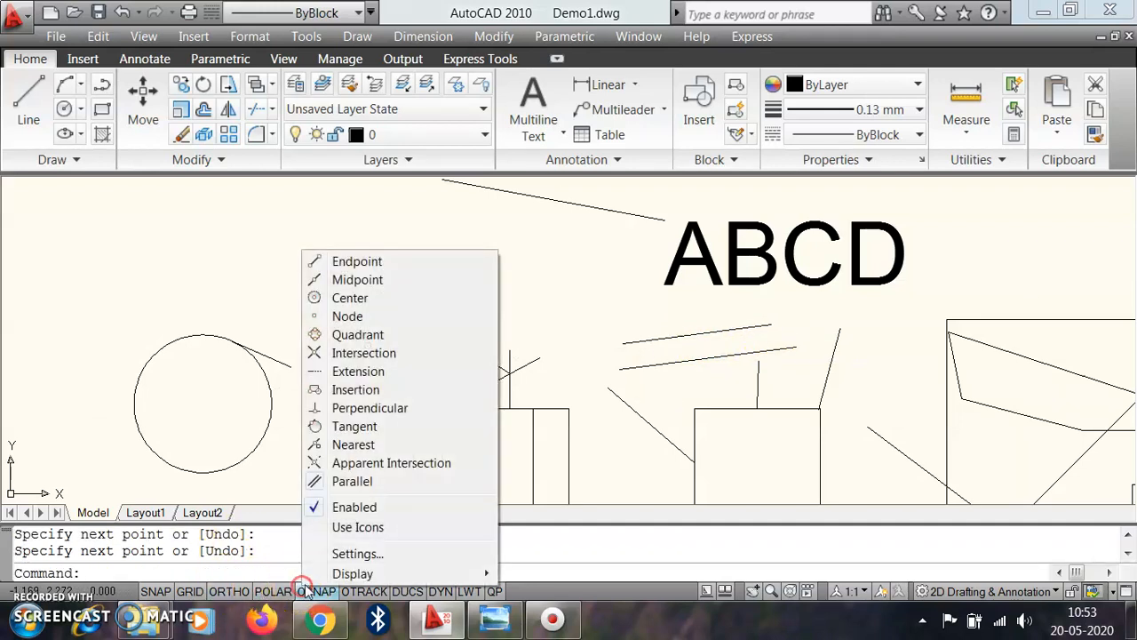
{"action": "left_click", "coordinate": [351, 552]}
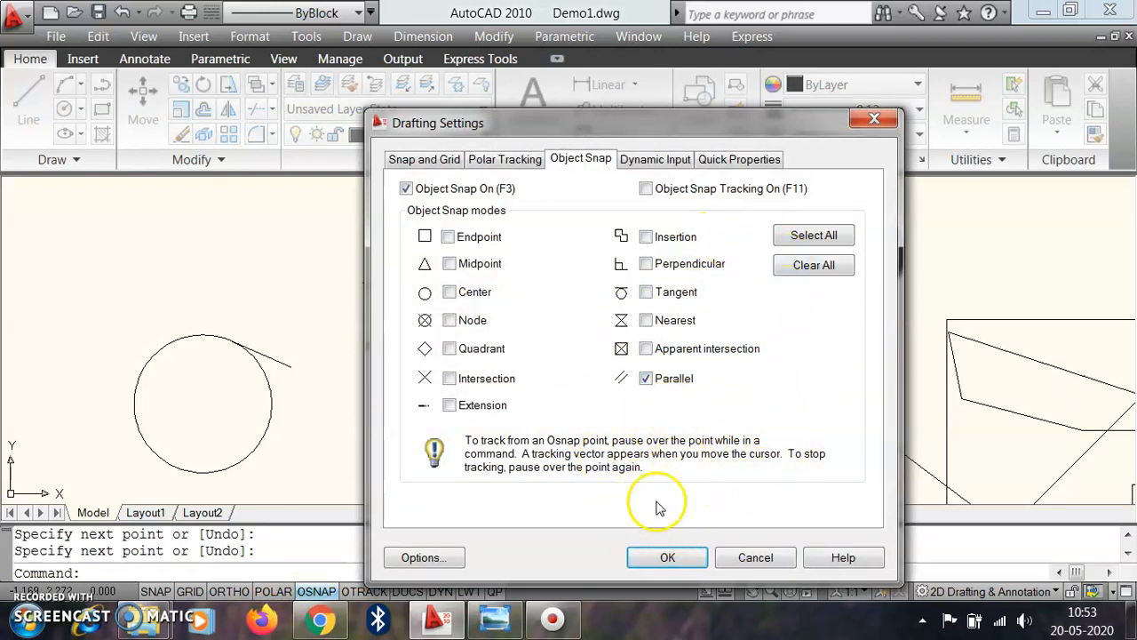
{"action": "left_click", "coordinate": [668, 560]}
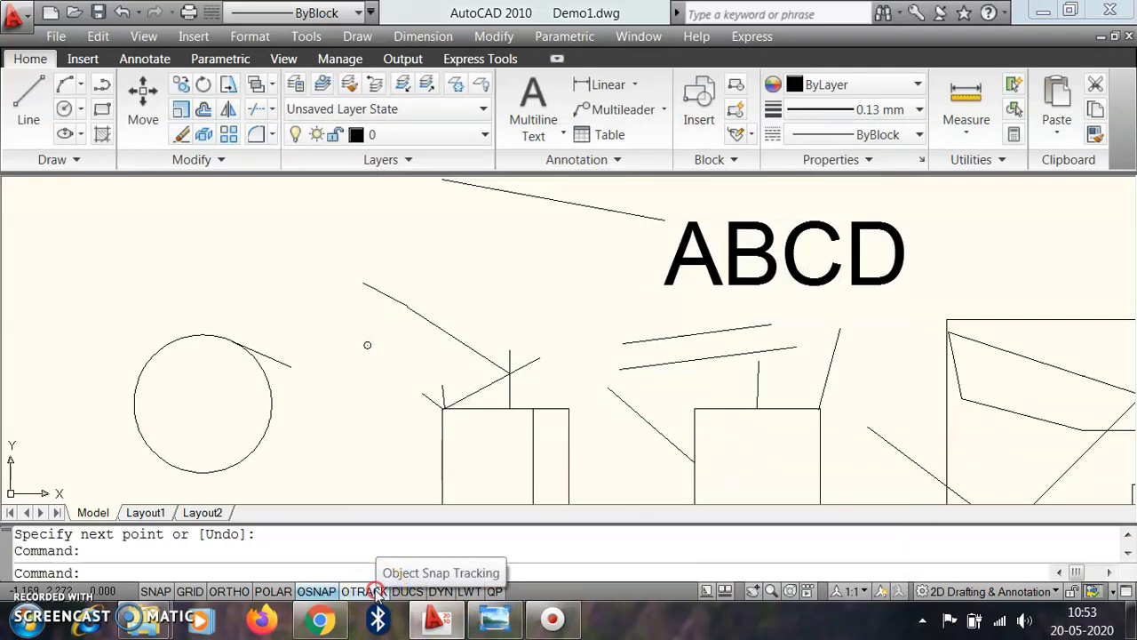
{"action": "right_click", "coordinate": [376, 593]}
{"action": "left_click", "coordinate": [417, 556]}
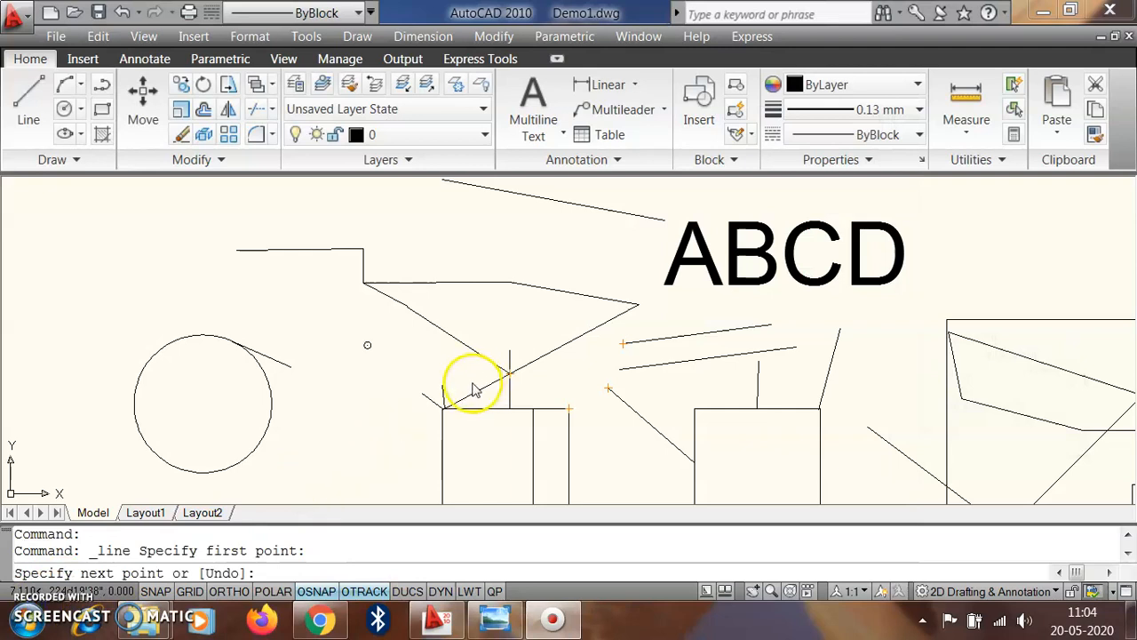
Step: Using object snap tracking, draw a line from the diagonals' junction horizontally until above the notch's upper-right corner, down to that corner, and into the notch
{"action": "left_click", "coordinate": [442, 408]}
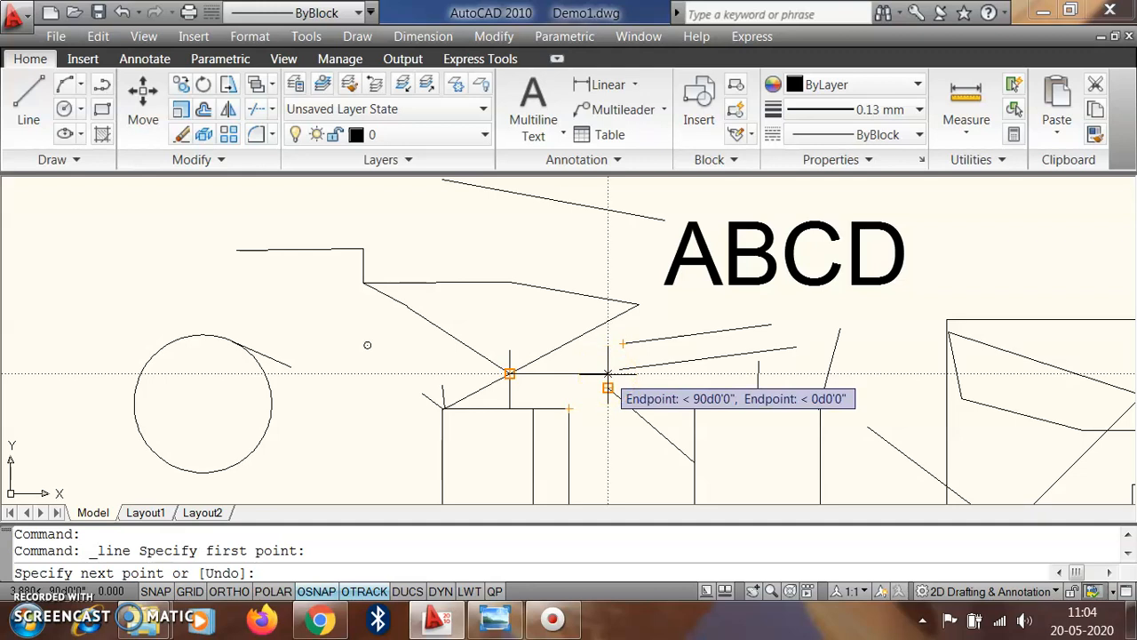
{"action": "left_click", "coordinate": [608, 385]}
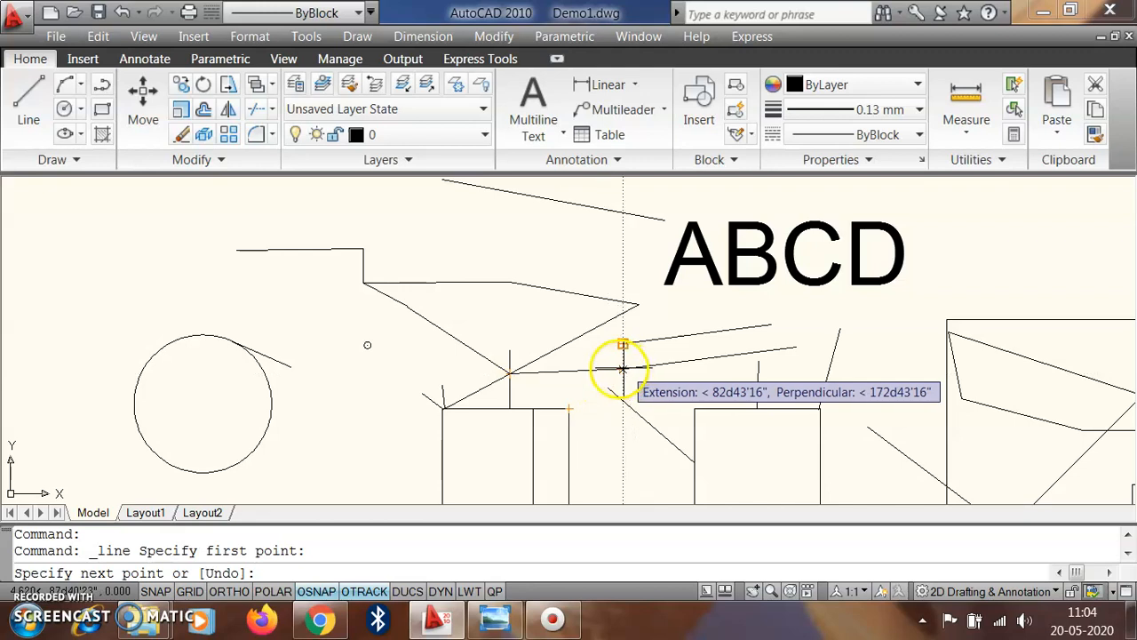
{"action": "left_click", "coordinate": [619, 369]}
{"action": "left_click", "coordinate": [694, 409]}
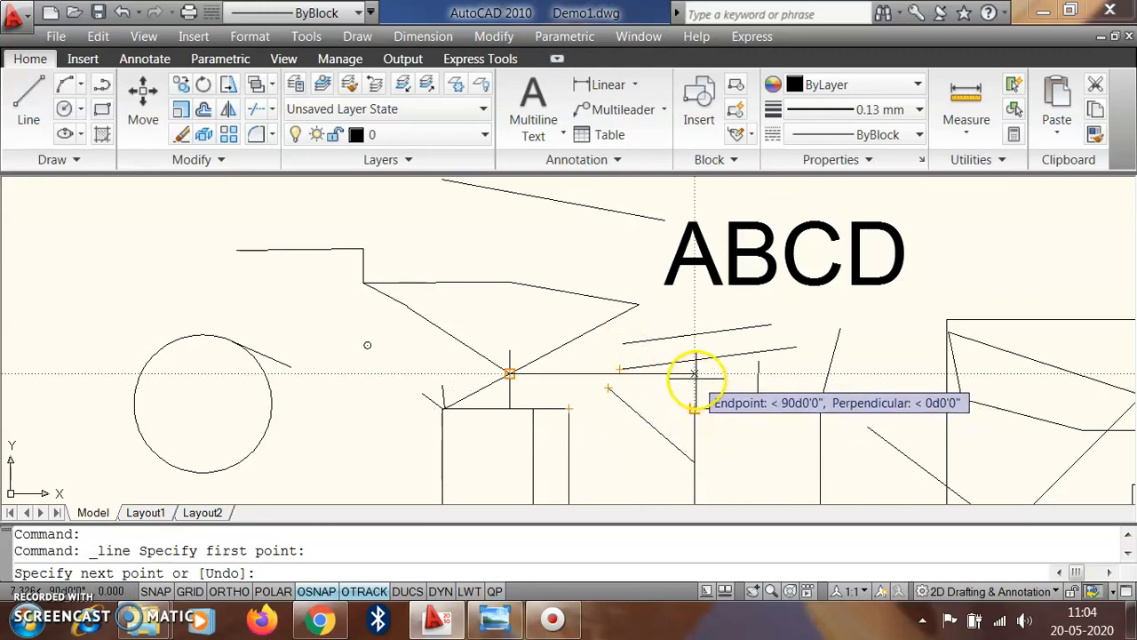
{"action": "left_click", "coordinate": [695, 375]}
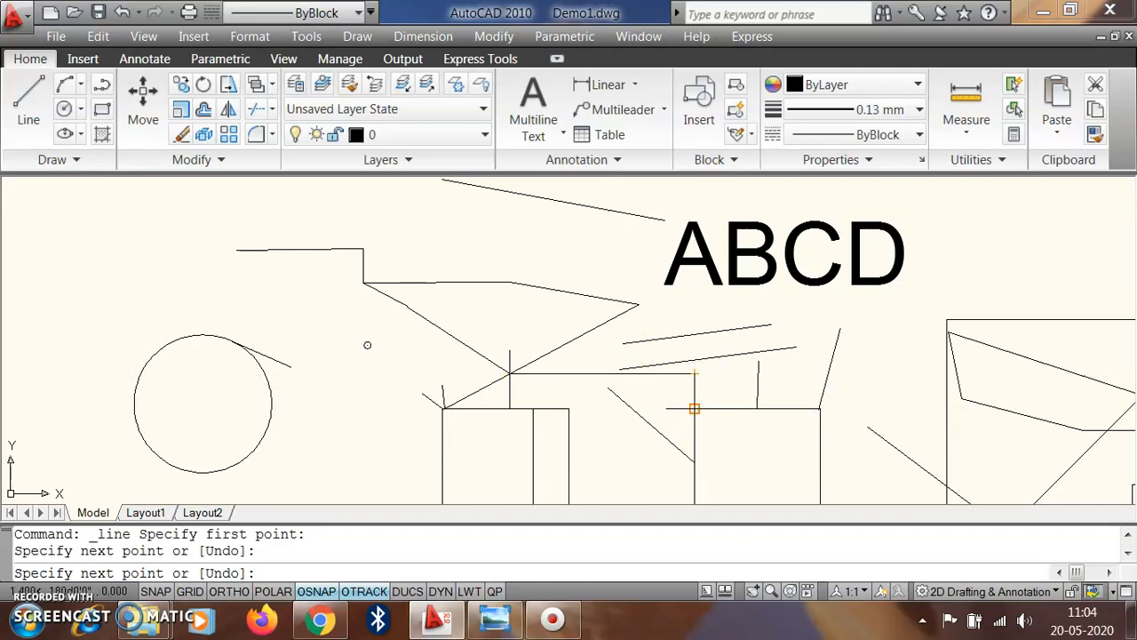
{"action": "left_click", "coordinate": [695, 409]}
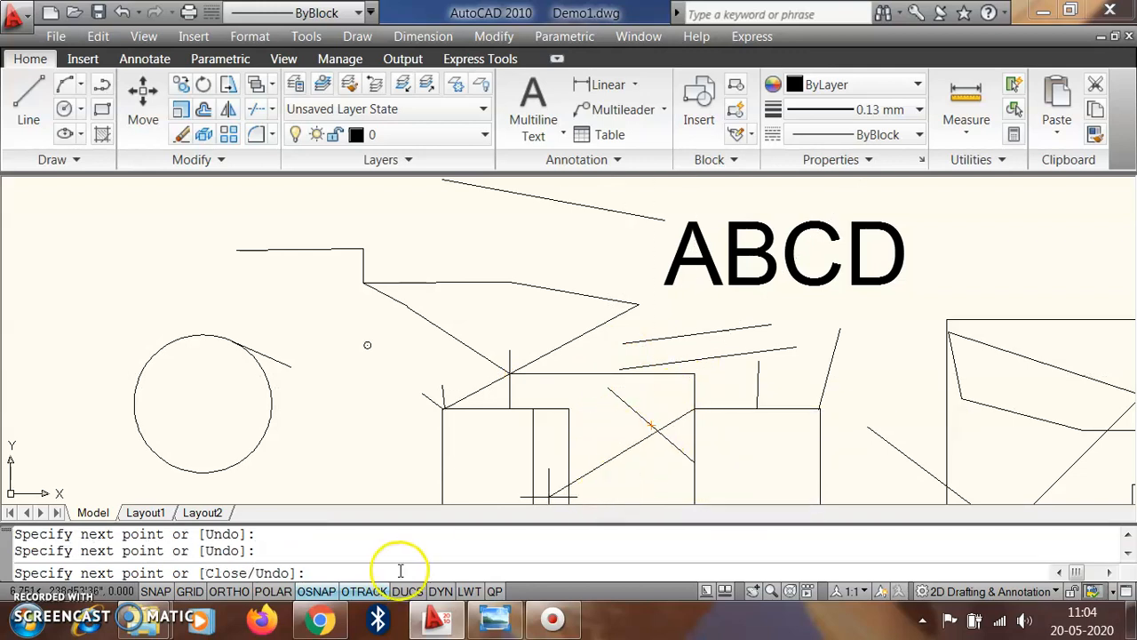
{"action": "left_click", "coordinate": [608, 442]}
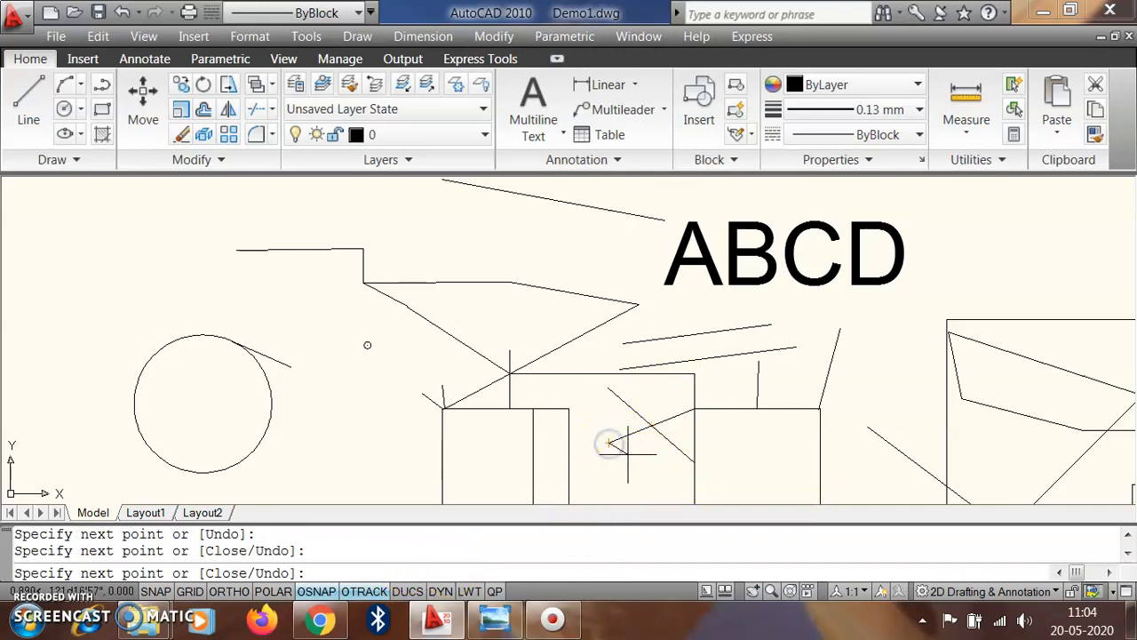
{"action": "key", "text": "Escape"}
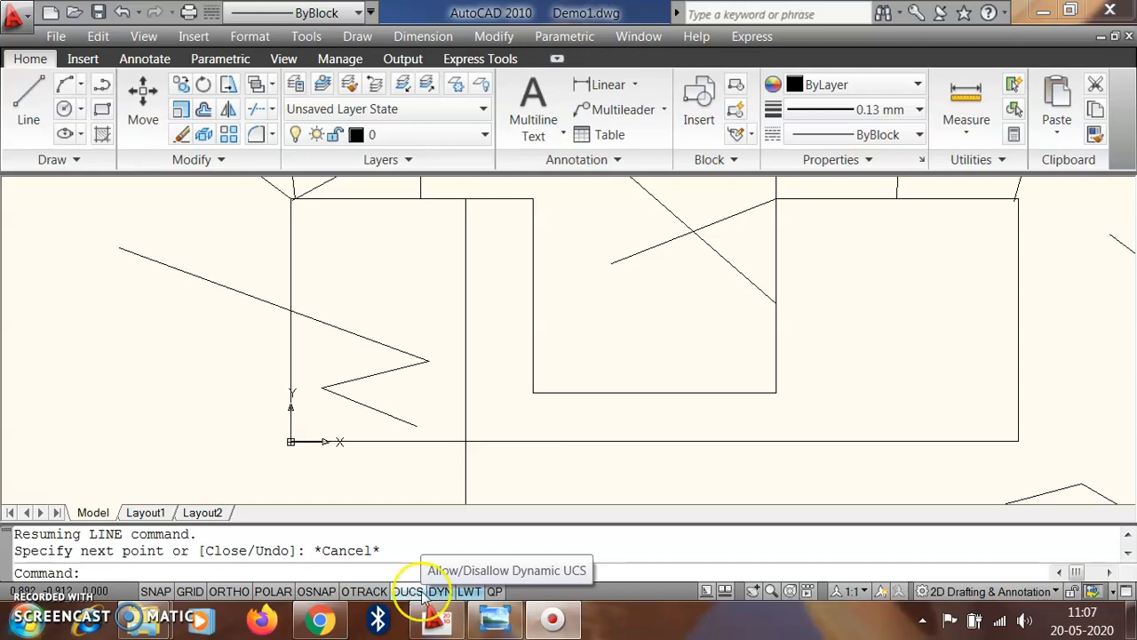
Step: With dynamic input on, draw two connected lines from inside the notch down past its lower-left corner and back toward the right
{"action": "left_click", "coordinate": [469, 590]}
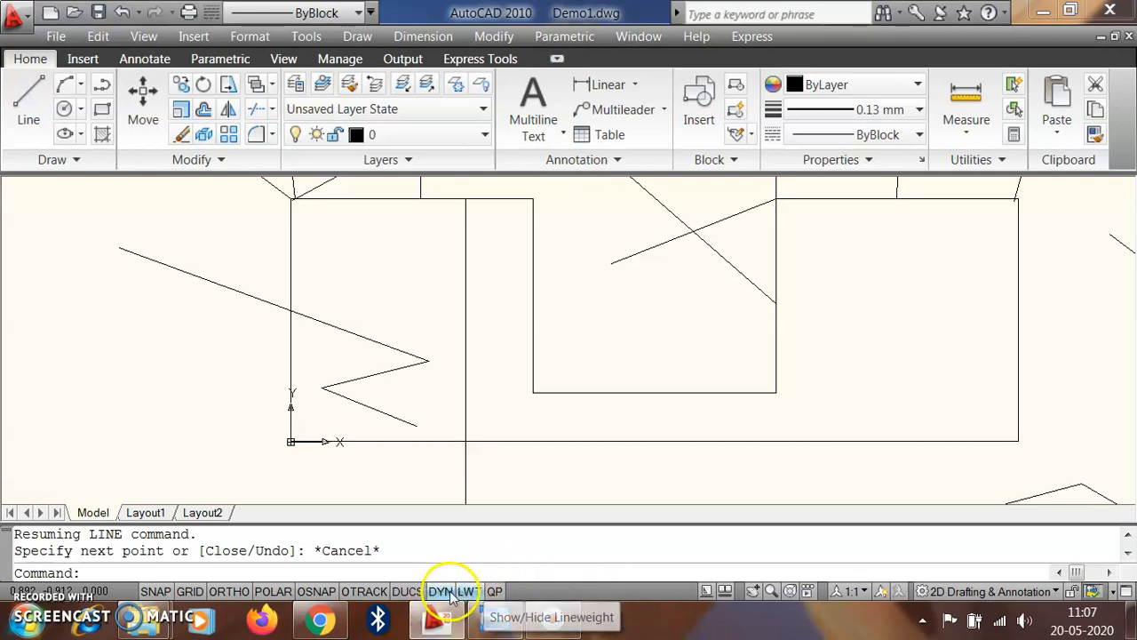
{"action": "left_click", "coordinate": [15, 105]}
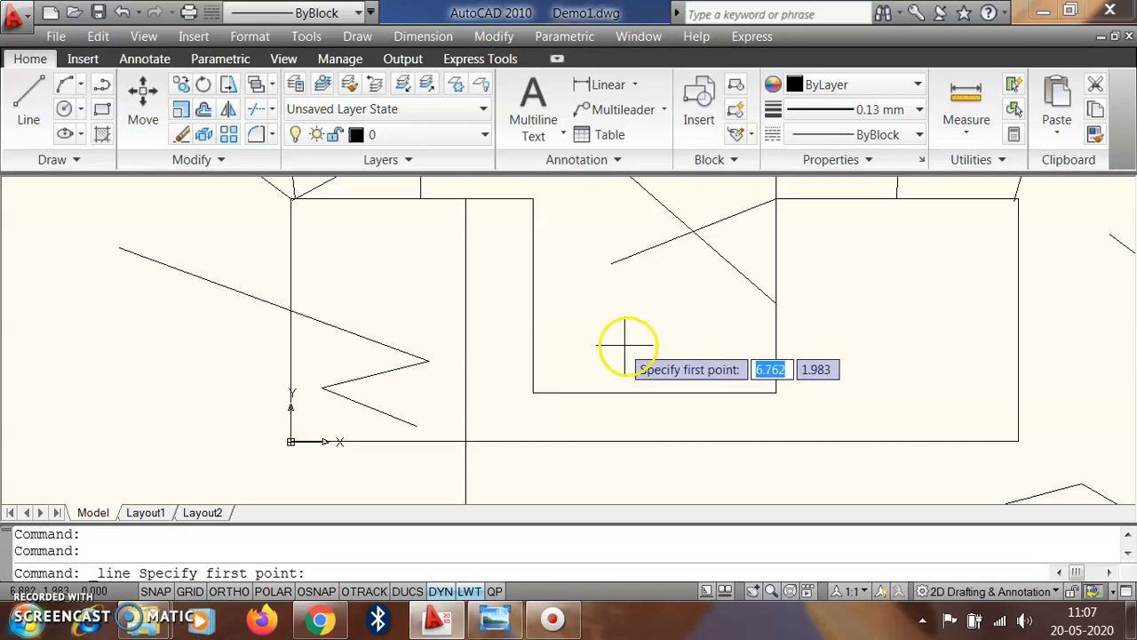
{"action": "left_click", "coordinate": [577, 340]}
{"action": "left_click", "coordinate": [530, 428]}
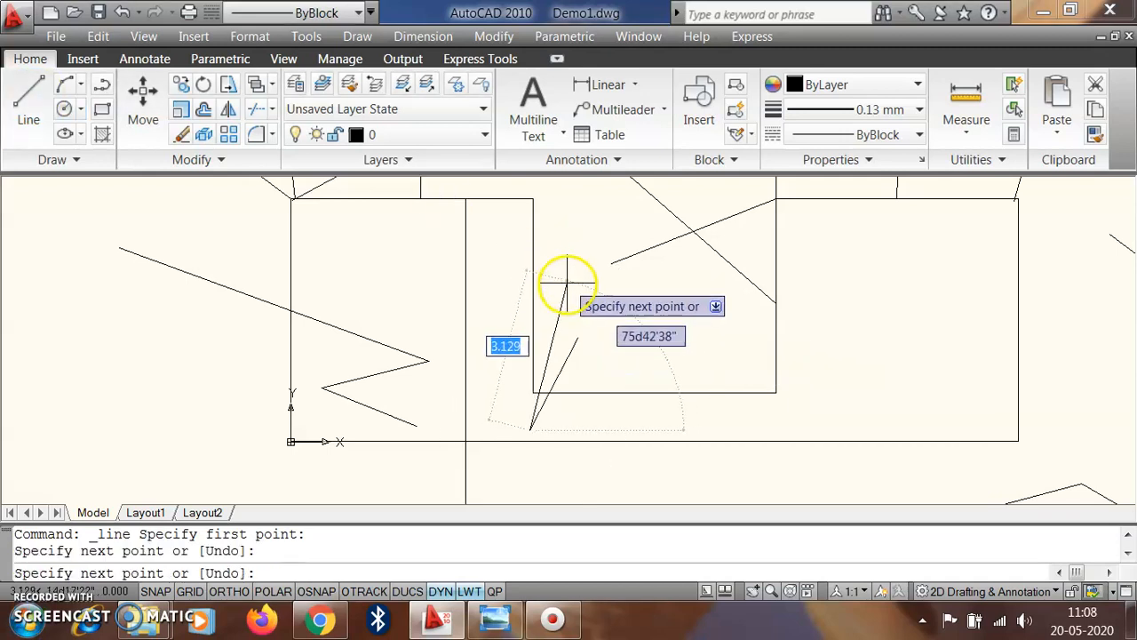
{"action": "left_click", "coordinate": [615, 414]}
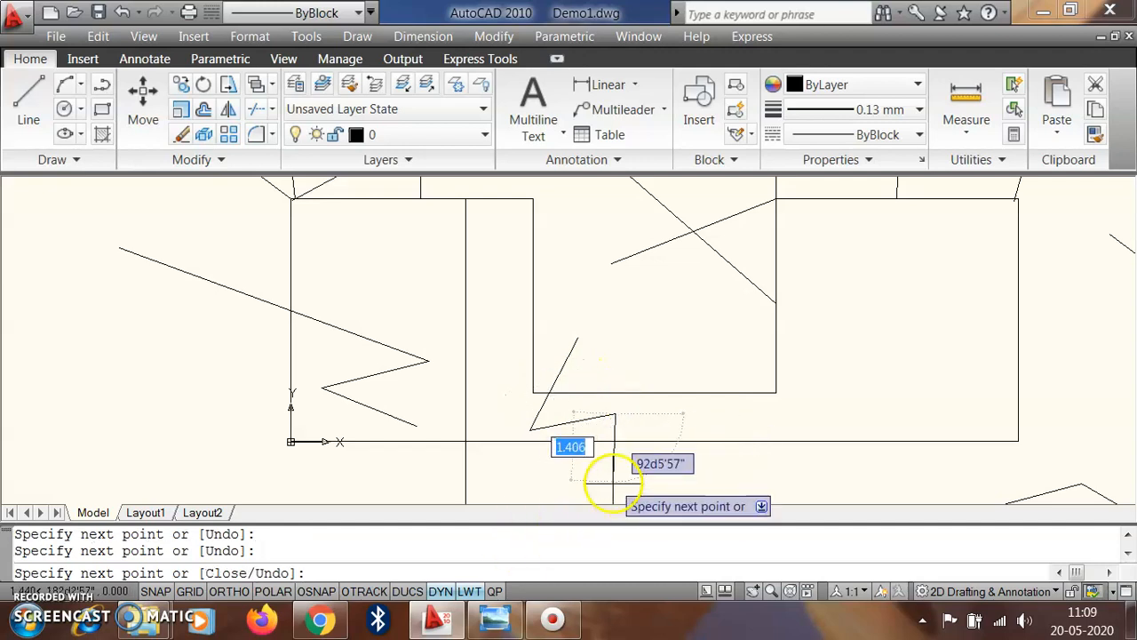
{"action": "key", "text": "Escape"}
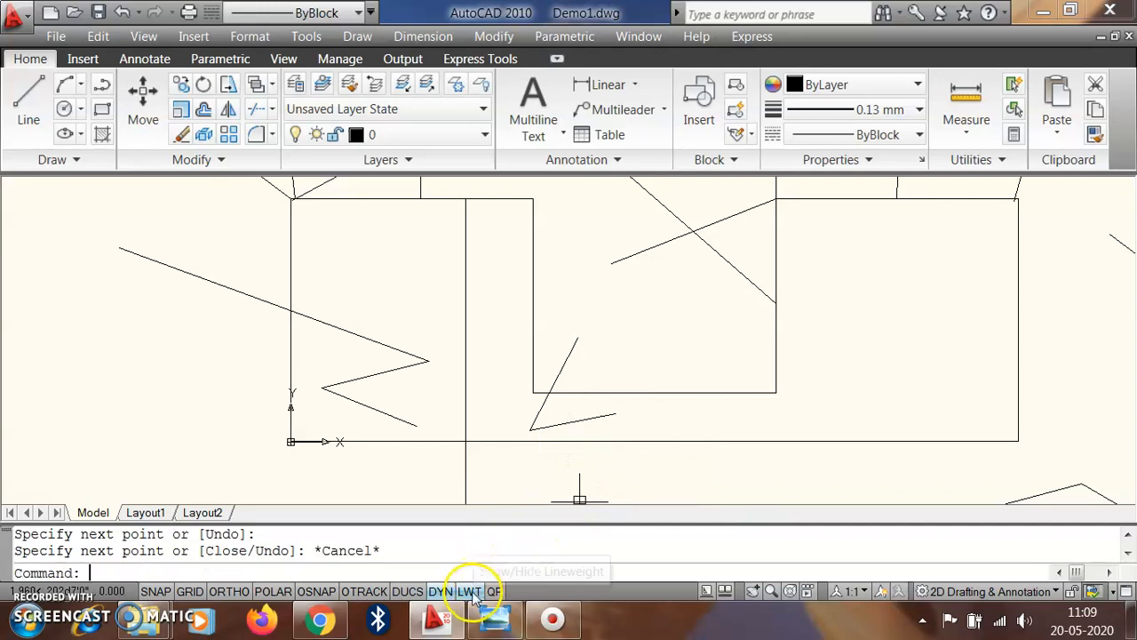
Step: Review the available lineweights in the lineweight settings, accept the settings, and turn off the lineweight display
{"action": "right_click", "coordinate": [471, 592]}
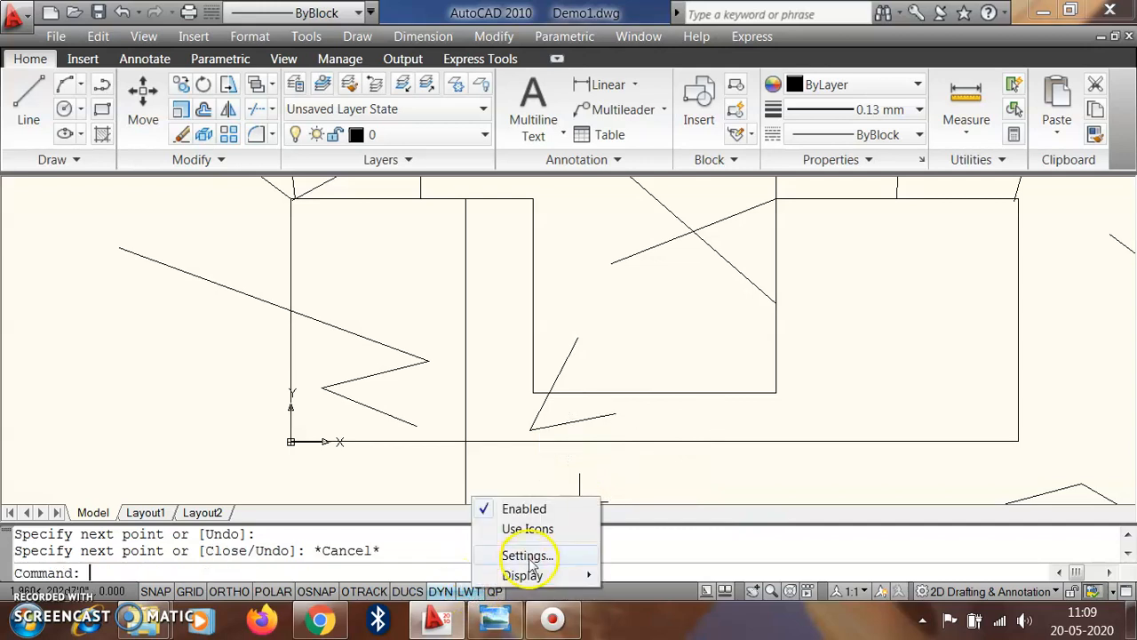
{"action": "left_click", "coordinate": [528, 555]}
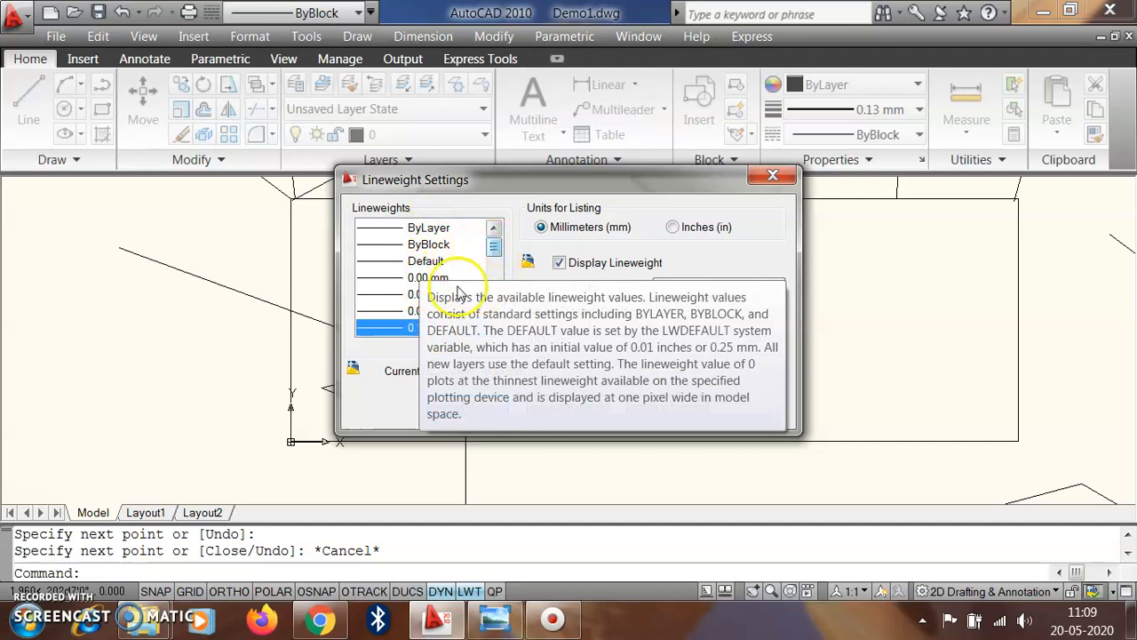
{"action": "left_click_drag", "start_coordinate": [495, 243], "coordinate": [494, 268]}
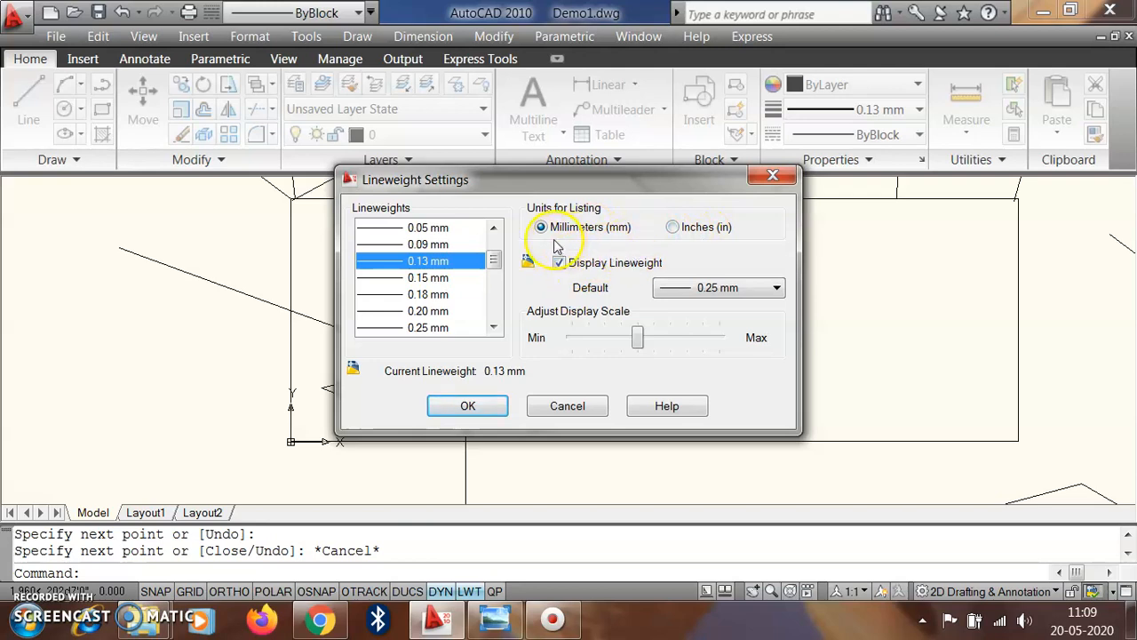
{"action": "left_click", "coordinate": [488, 413]}
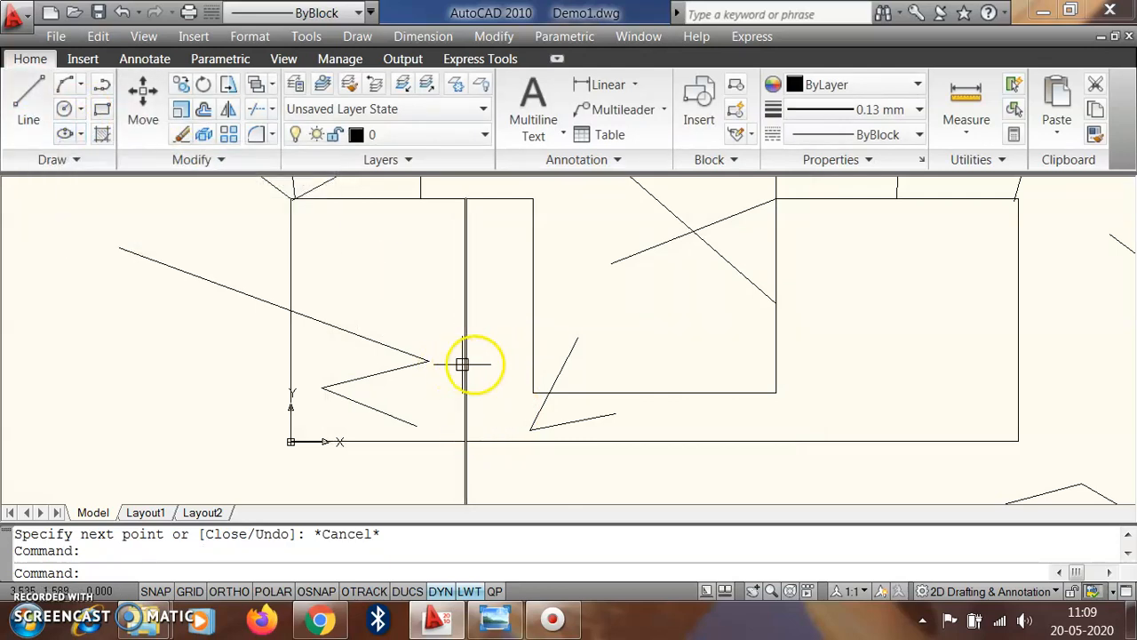
{"action": "left_click", "coordinate": [469, 592]}
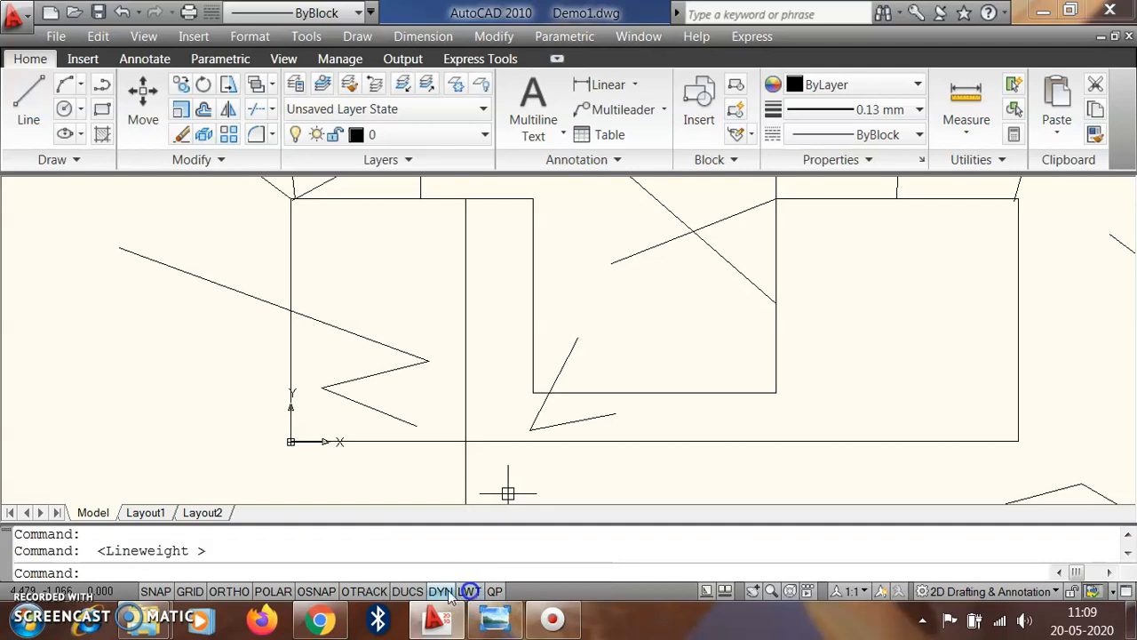
Step: Turn on Quick Properties and set the color of the short, gently sloping line inside the notch to Red
{"action": "left_click", "coordinate": [494, 591]}
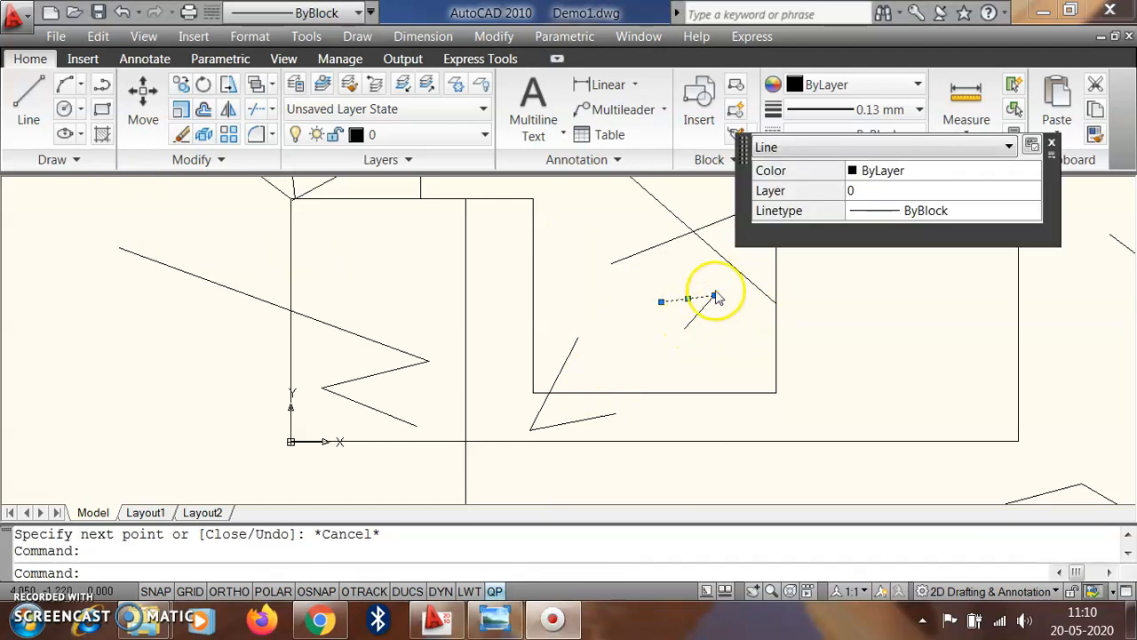
{"action": "mouse_move", "coordinate": [911, 184]}
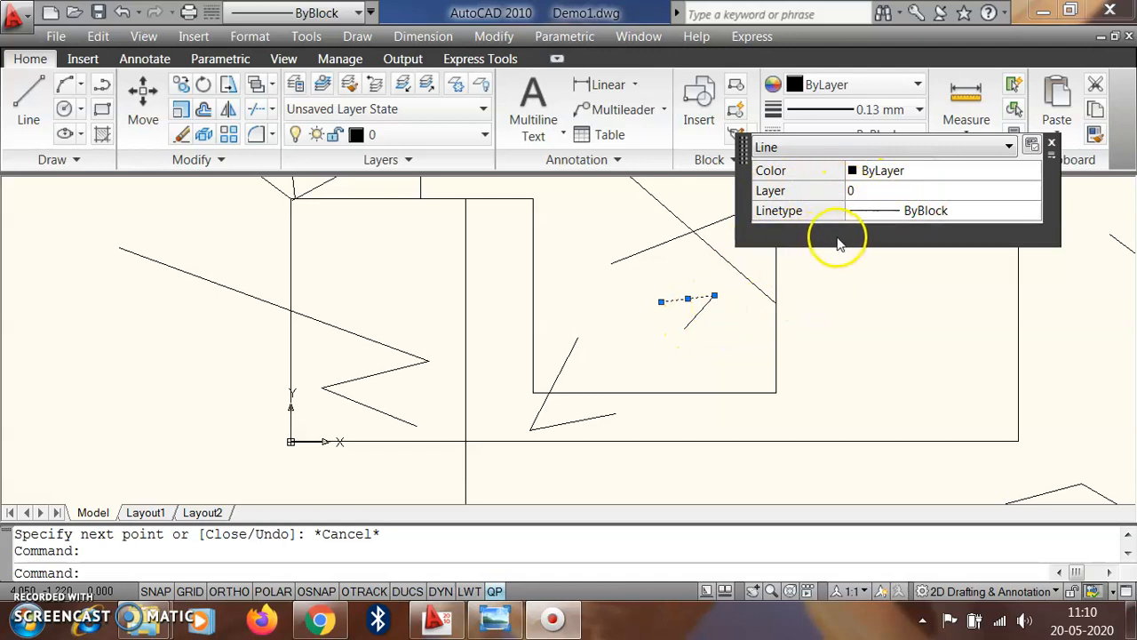
{"action": "left_click", "coordinate": [1009, 149]}
{"action": "left_click", "coordinate": [987, 168]}
{"action": "left_click", "coordinate": [980, 172]}
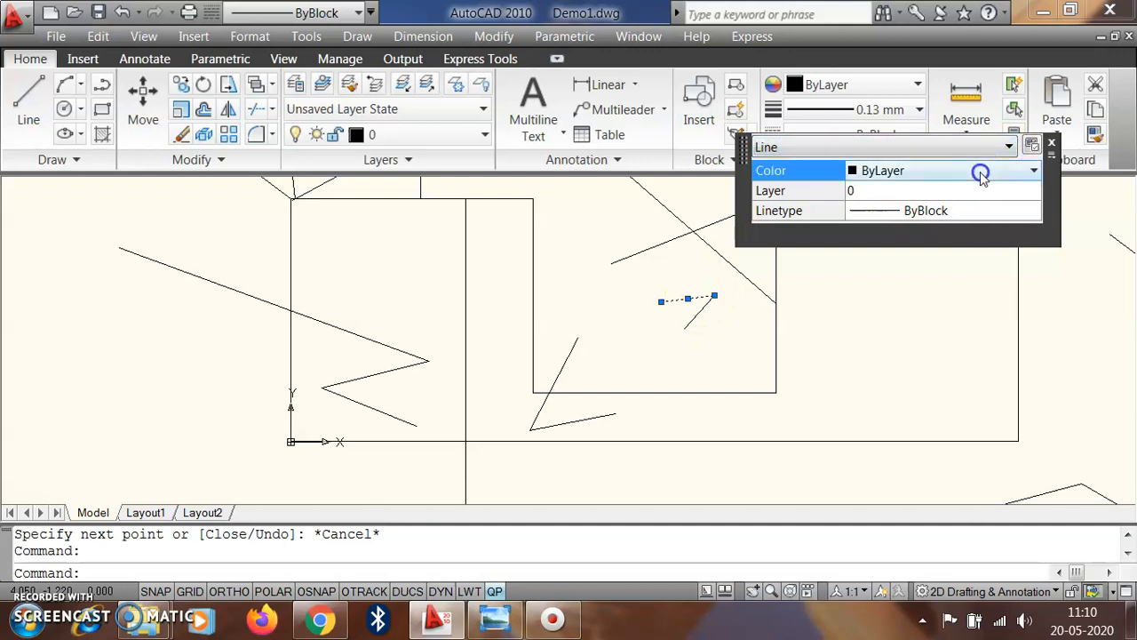
{"action": "left_click", "coordinate": [983, 174]}
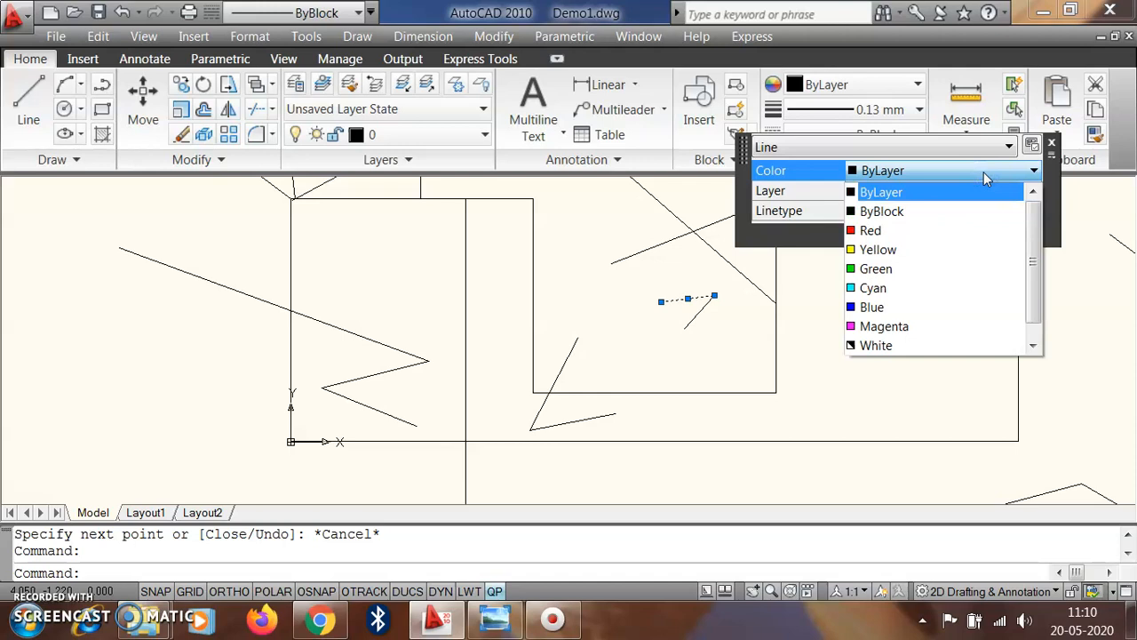
{"action": "left_click", "coordinate": [891, 232]}
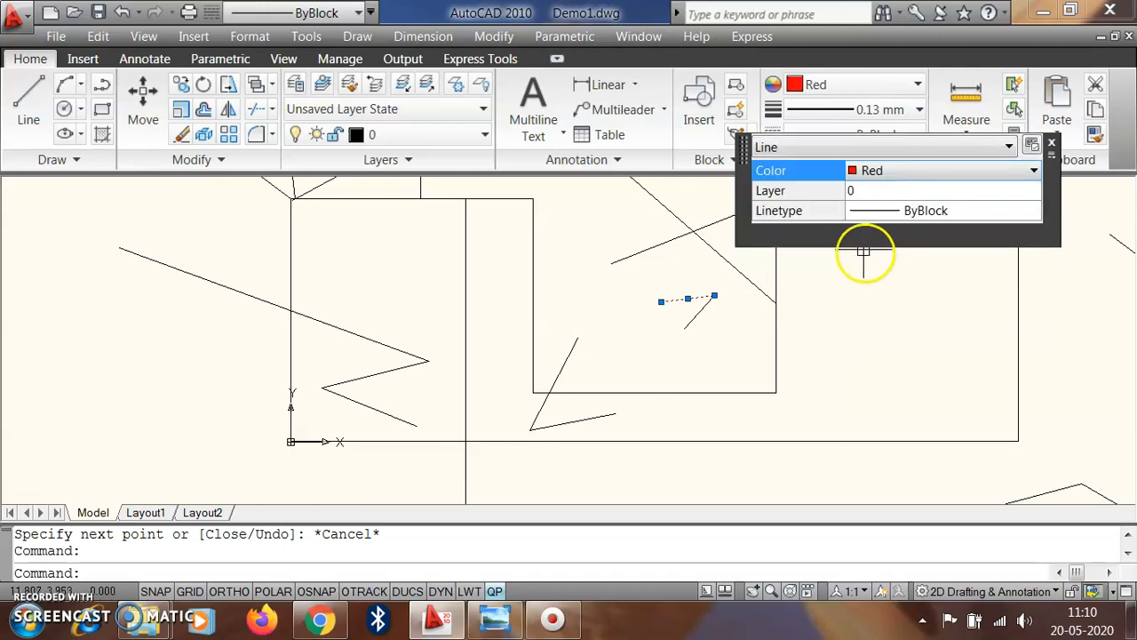
Step: Keep the red line on layer 0, set its linetype to ACAD_ISO03W100, and deselect it
{"action": "left_click", "coordinate": [875, 195]}
{"action": "left_click", "coordinate": [875, 200]}
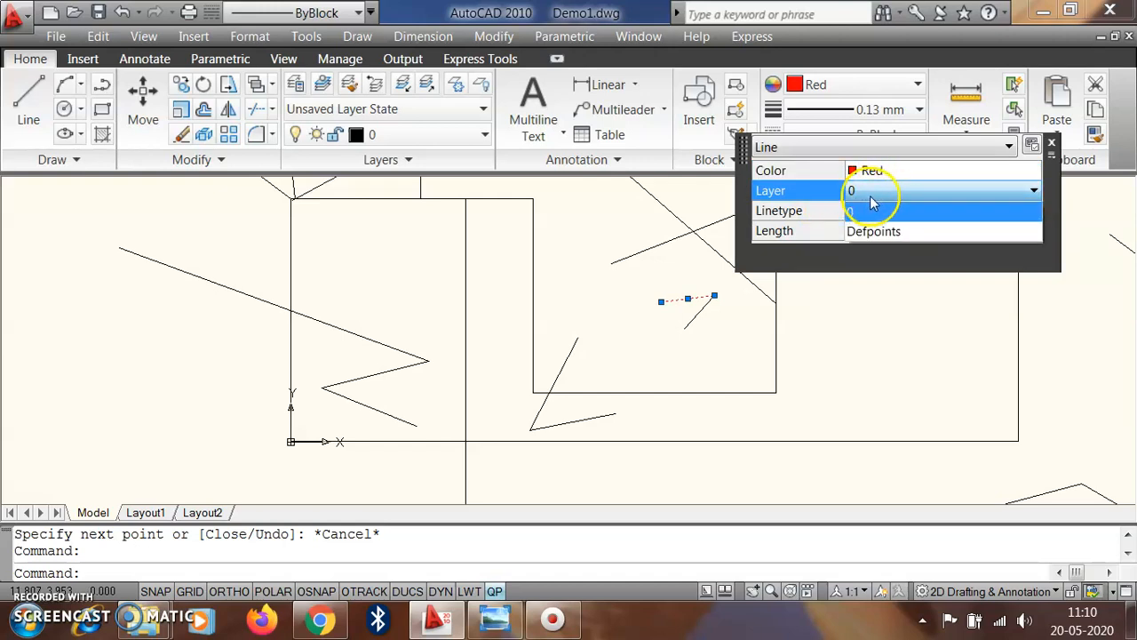
{"action": "left_click", "coordinate": [871, 204]}
{"action": "left_click", "coordinate": [887, 217]}
{"action": "left_click", "coordinate": [887, 217]}
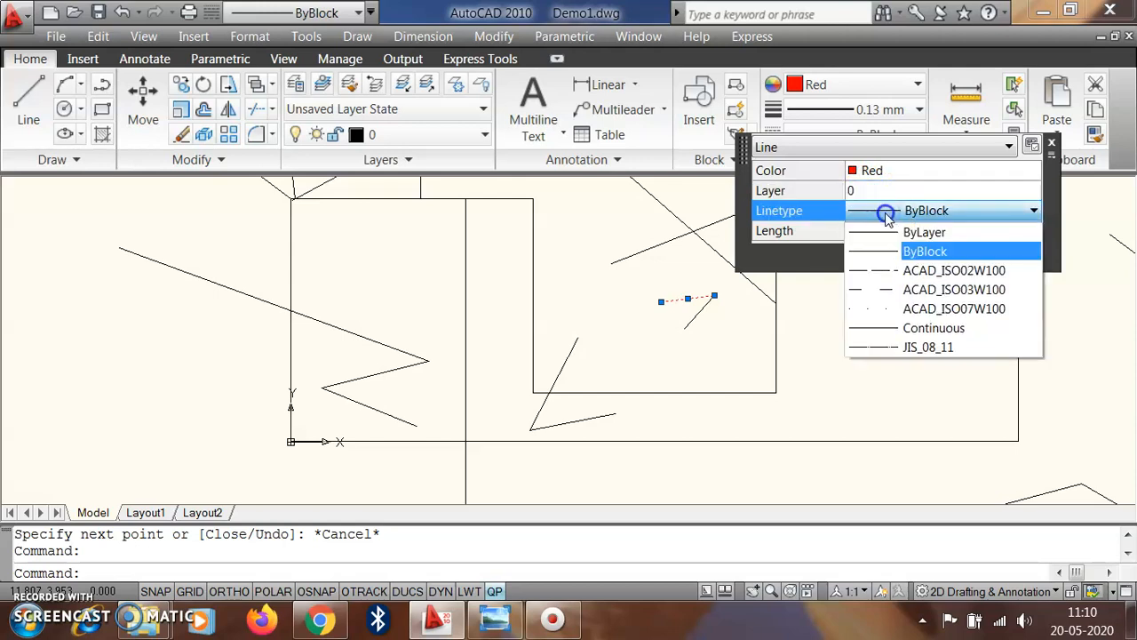
{"action": "left_click", "coordinate": [889, 289]}
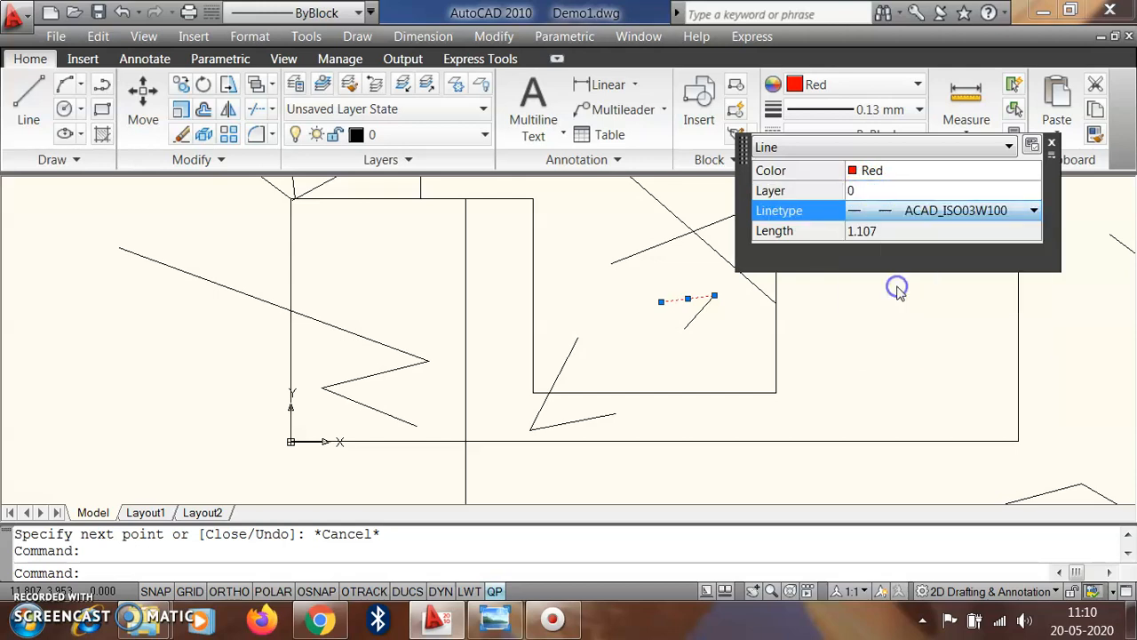
{"action": "key", "text": "Escape"}
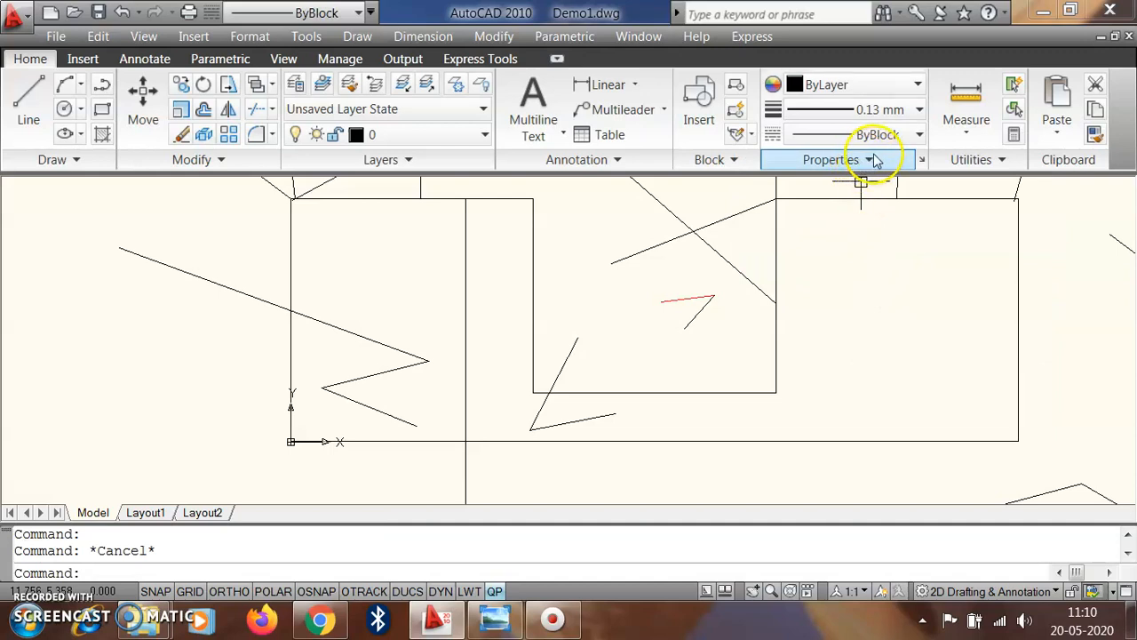
Step: Reselect the red line to check its quick properties, close their display, and clear the selection
{"action": "left_click", "coordinate": [692, 298]}
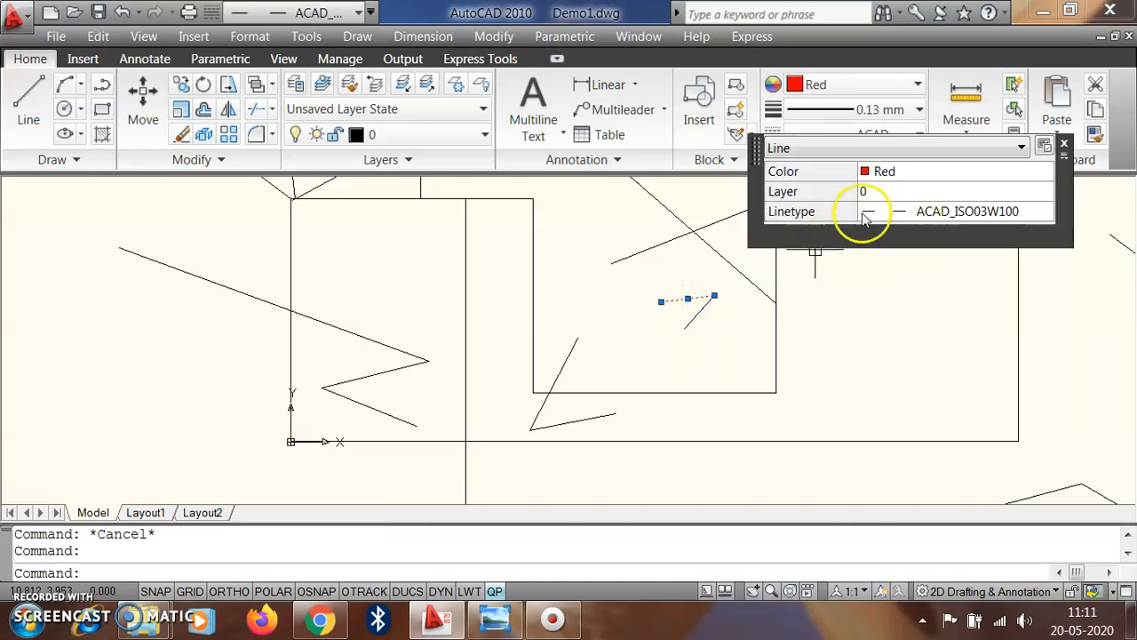
{"action": "scroll", "coordinate": [893, 236], "scroll_direction": "up", "scroll_amount": 1}
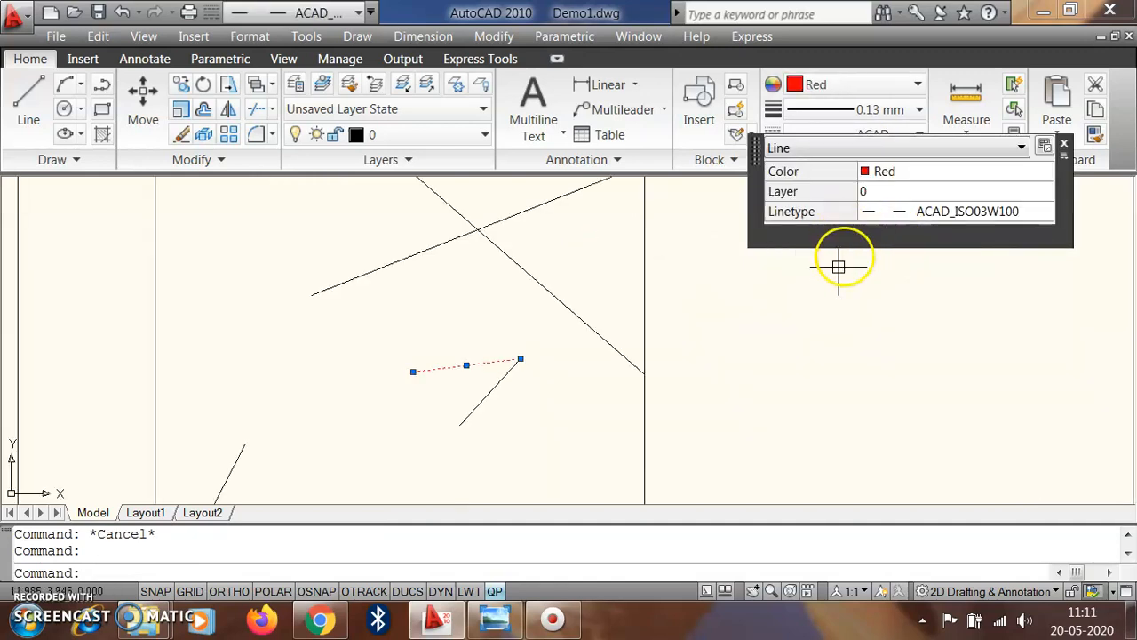
{"action": "left_click", "coordinate": [1064, 148]}
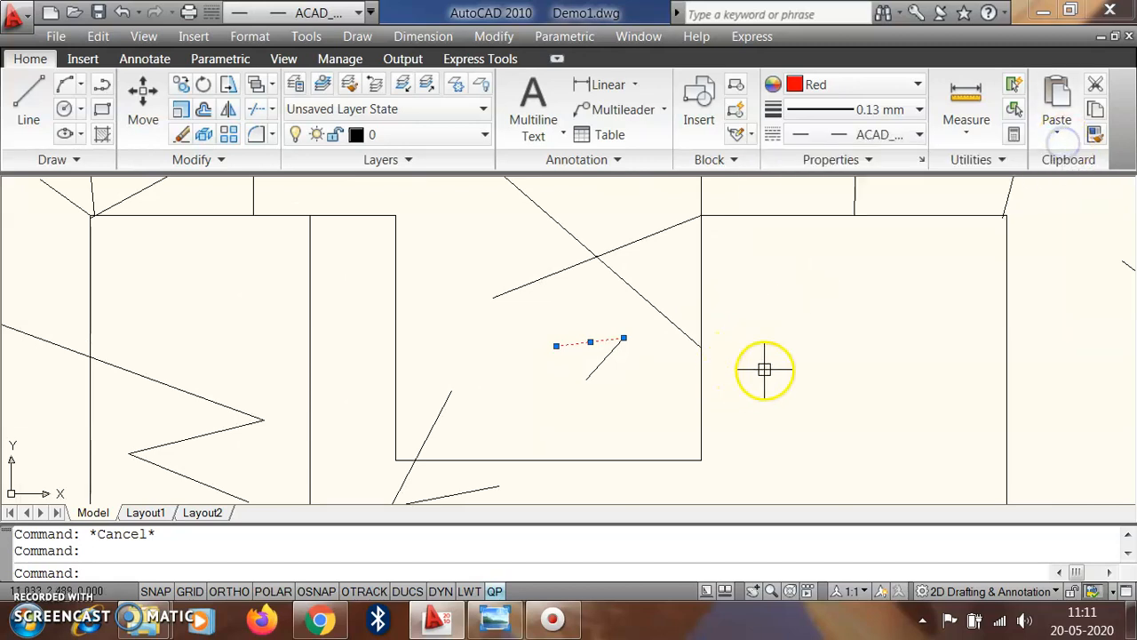
{"action": "key", "text": "Escape"}
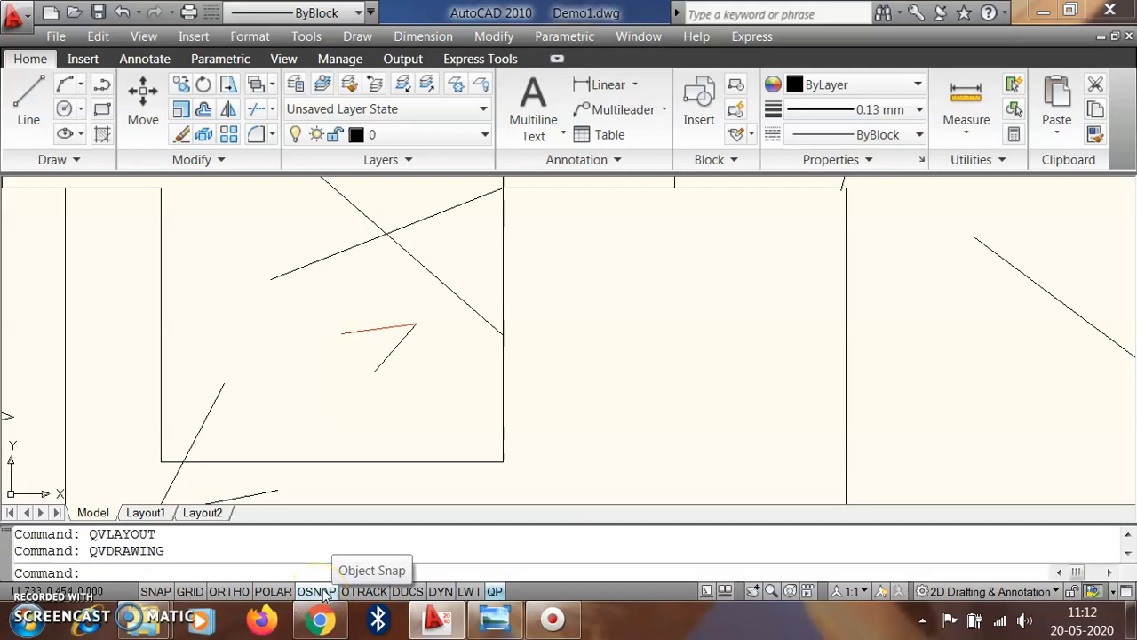
Step: Review the Object Snap and Quick Properties pages of the drafting settings, and close them without making changes
{"action": "right_click", "coordinate": [324, 594]}
{"action": "left_click", "coordinate": [373, 553]}
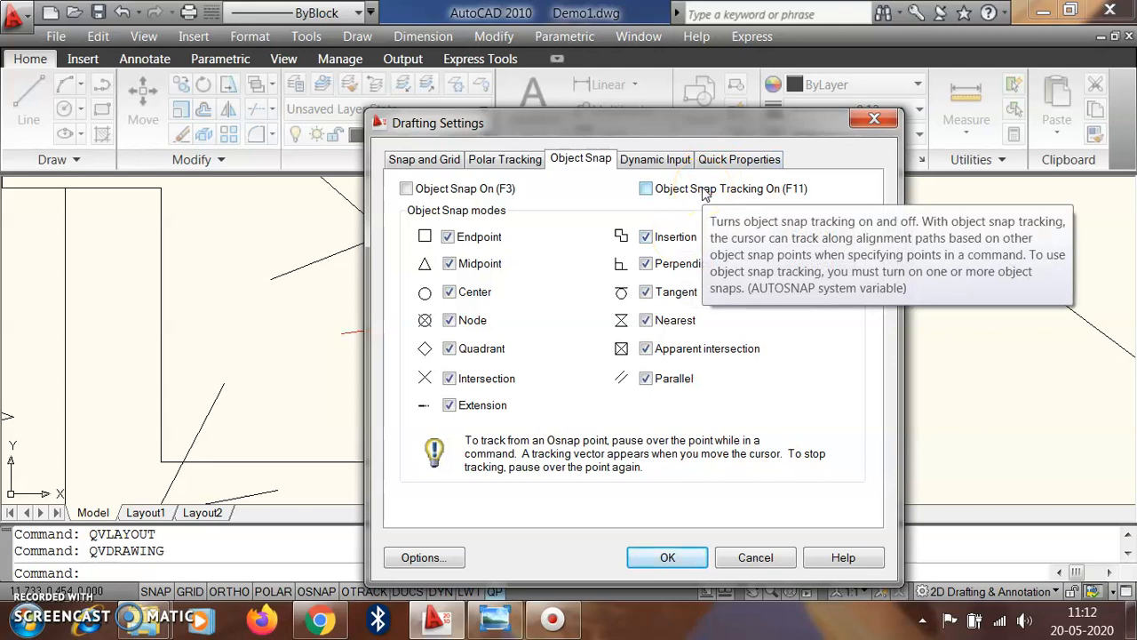
{"action": "left_click", "coordinate": [722, 158]}
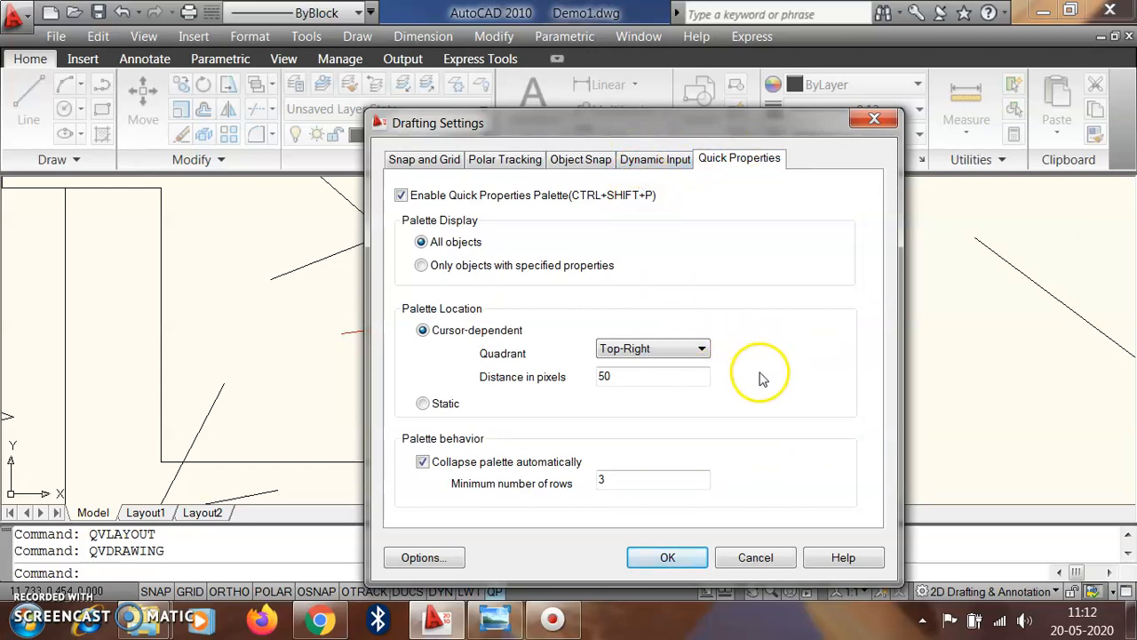
{"action": "left_click", "coordinate": [594, 164]}
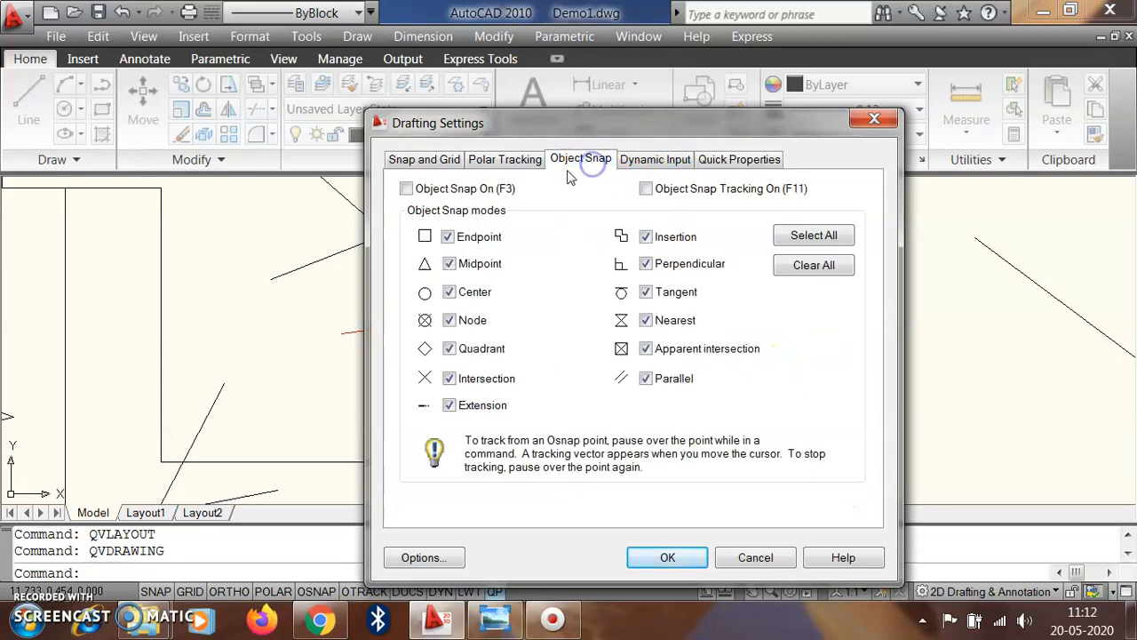
{"action": "left_click", "coordinate": [875, 122]}
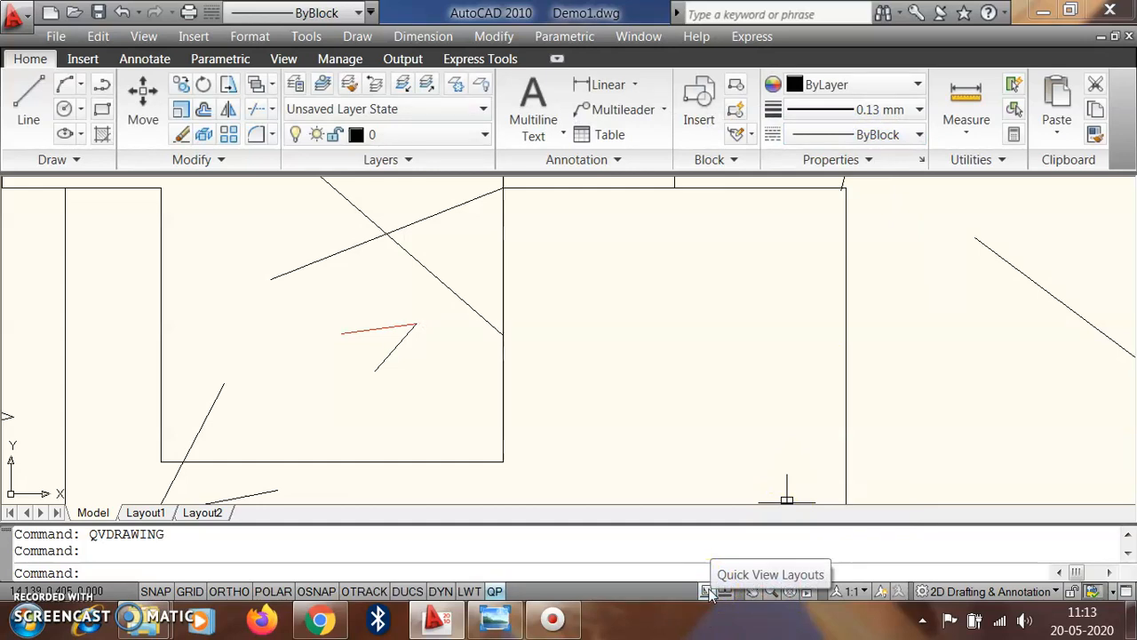
Step: Preview the Model, Layout1 and Layout2 thumbnails with Quick View Layouts, and check Quick View Drawings
{"action": "left_click", "coordinate": [707, 591]}
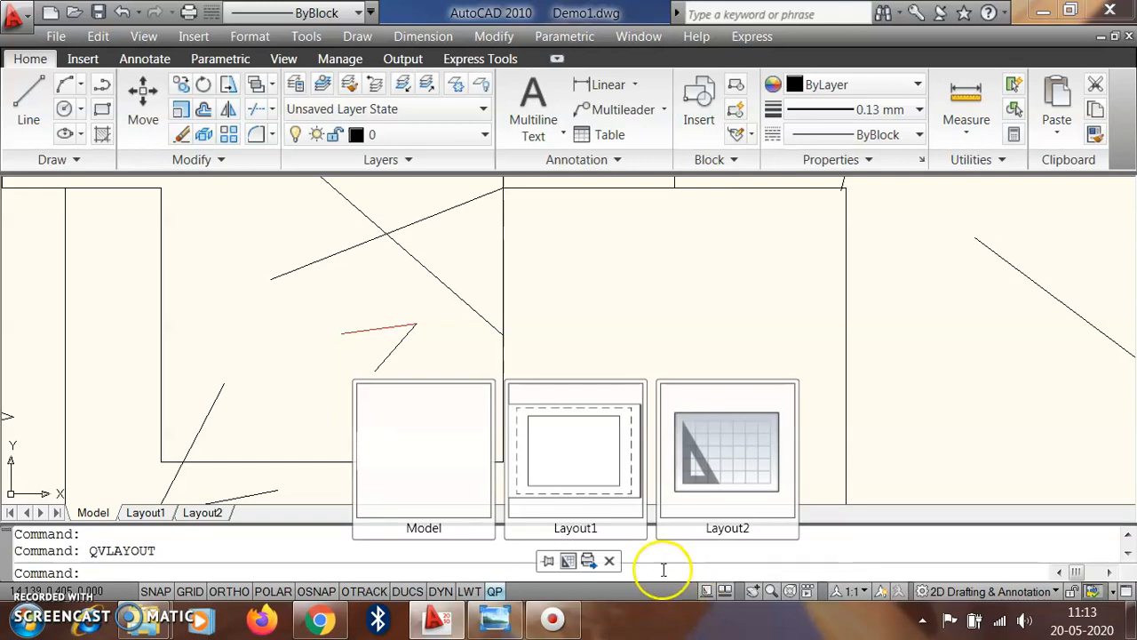
{"action": "mouse_move", "coordinate": [708, 522]}
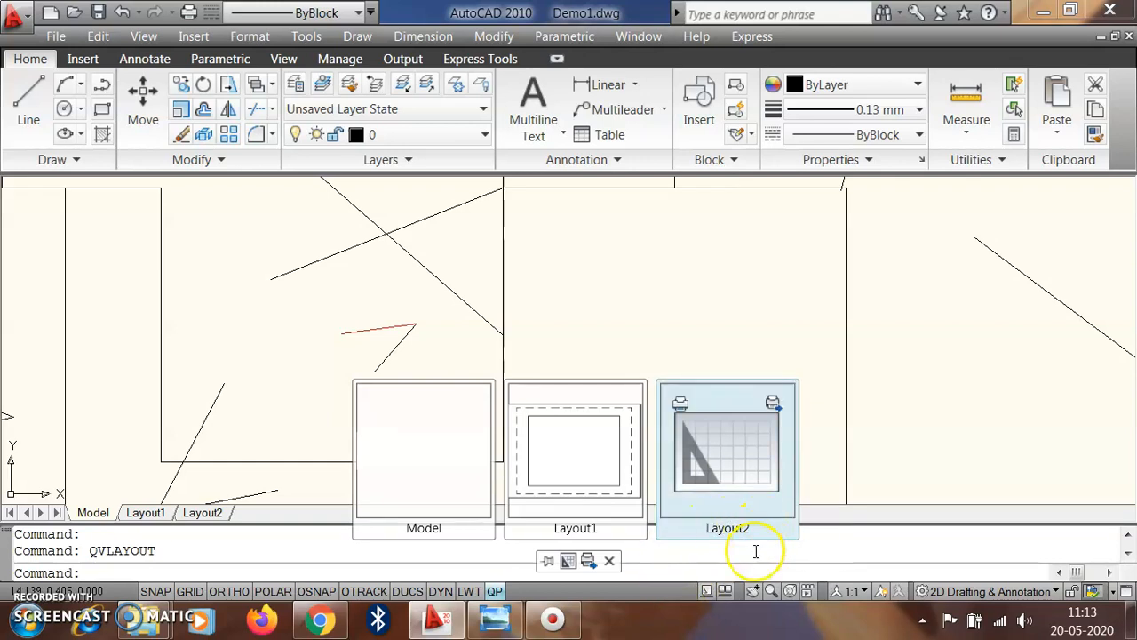
{"action": "left_click", "coordinate": [725, 591]}
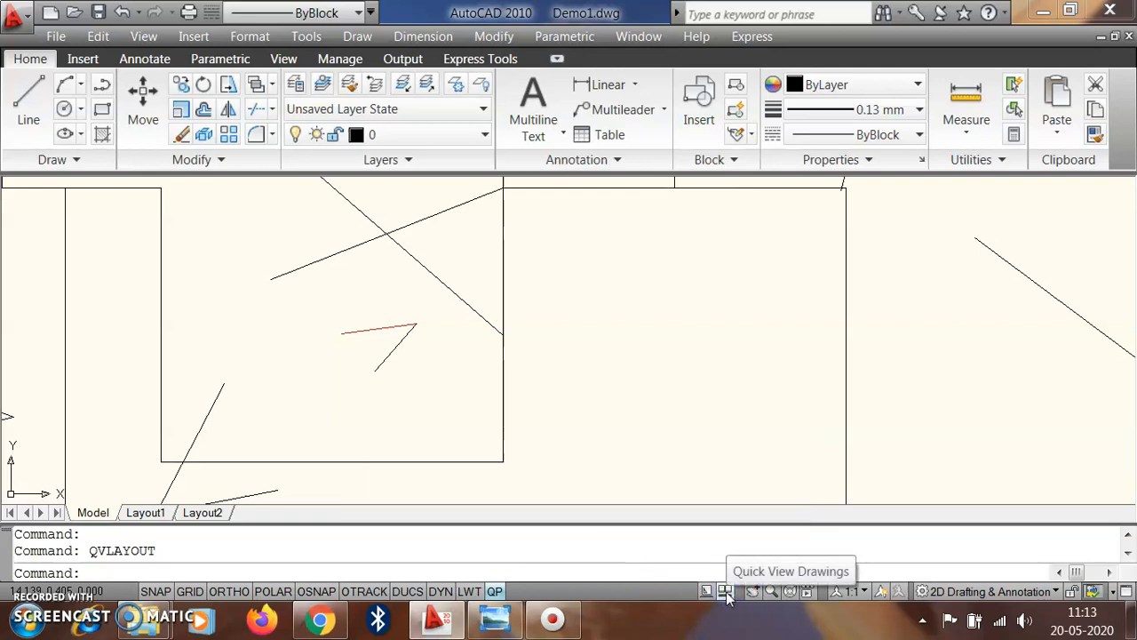
{"action": "left_click", "coordinate": [725, 593]}
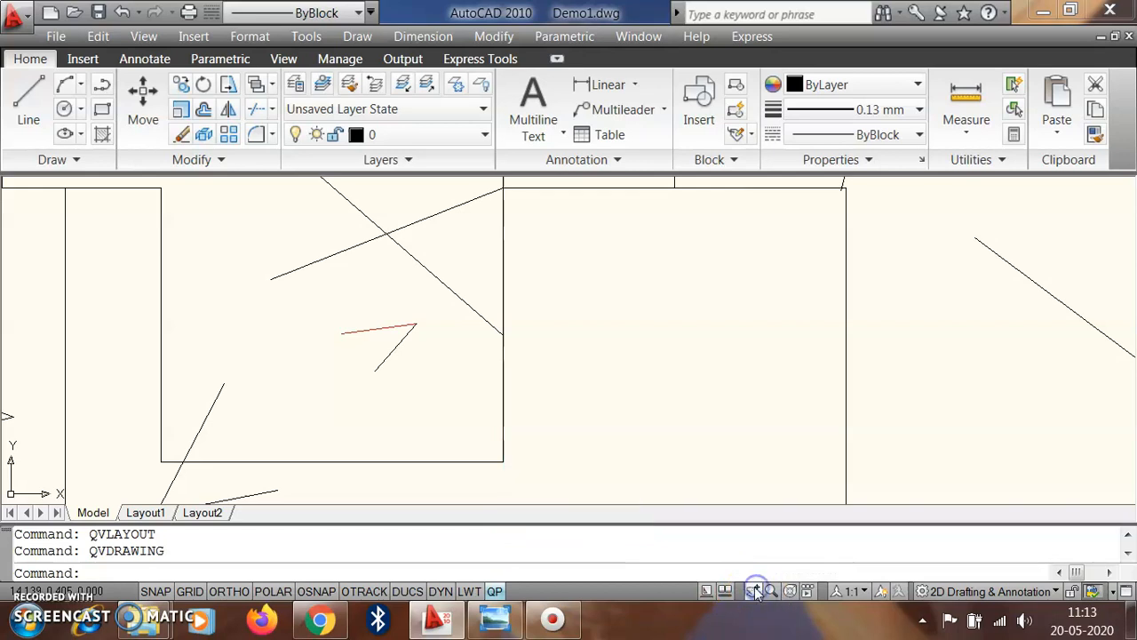
Step: Pan around the drawing in several directions to view the shapes around the stepped outline, and exit Pan
{"action": "left_click", "coordinate": [751, 591]}
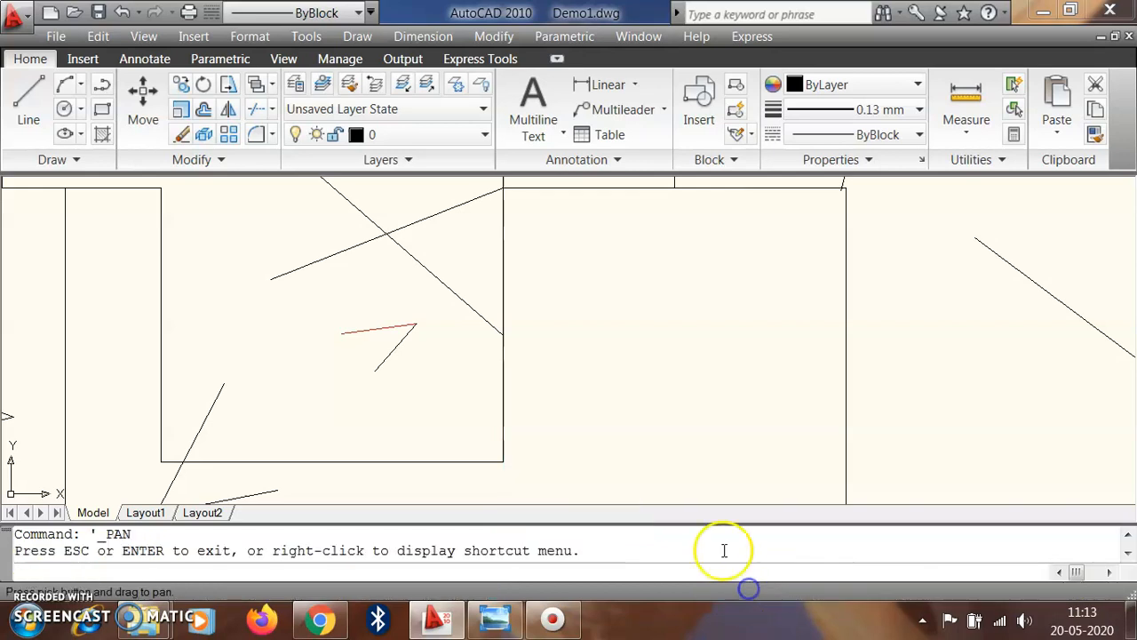
{"action": "mouse_move", "coordinate": [488, 365]}
{"action": "left_mouse_down"}
{"action": "mouse_move", "coordinate": [693, 411]}
{"action": "mouse_move", "coordinate": [923, 420]}
{"action": "left_mouse_up"}
{"action": "left_click_drag", "start_coordinate": [708, 396], "coordinate": [954, 361]}
{"action": "left_click_drag", "start_coordinate": [452, 365], "coordinate": [507, 380]}
{"action": "scroll", "coordinate": [520, 382], "scroll_direction": "down", "scroll_amount": 5}
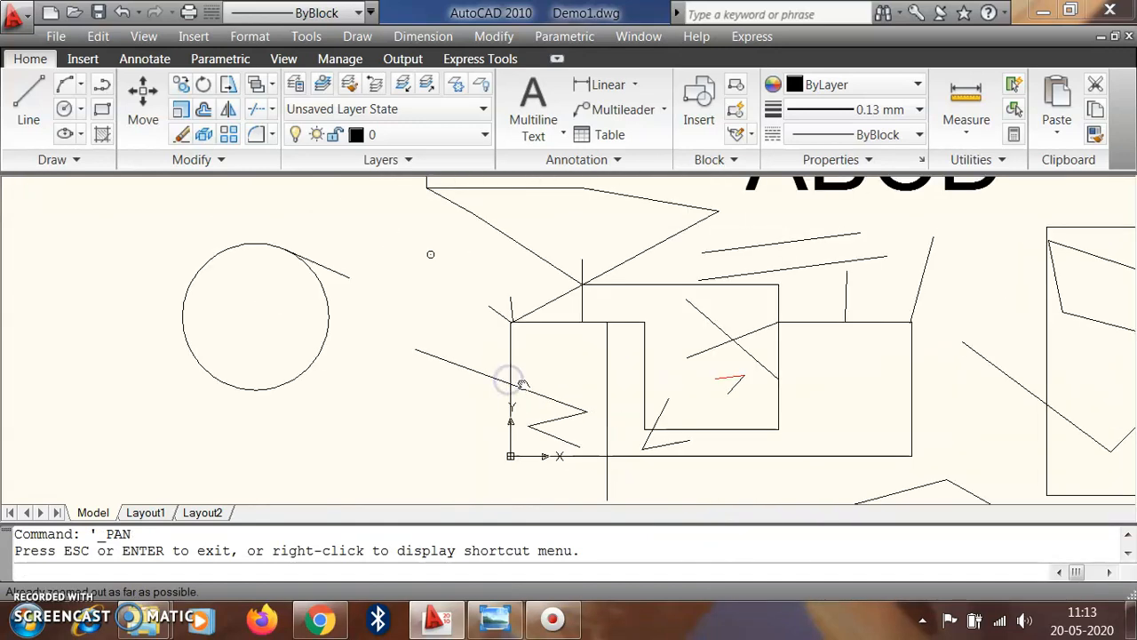
{"action": "mouse_move", "coordinate": [661, 344]}
{"action": "left_mouse_down"}
{"action": "mouse_move", "coordinate": [396, 424]}
{"action": "mouse_move", "coordinate": [282, 513]}
{"action": "left_mouse_up"}
{"action": "left_click_drag", "start_coordinate": [516, 411], "coordinate": [431, 412]}
{"action": "mouse_move", "coordinate": [542, 358]}
{"action": "left_mouse_down"}
{"action": "mouse_move", "coordinate": [462, 311]}
{"action": "mouse_move", "coordinate": [772, 282]}
{"action": "left_mouse_up"}
{"action": "left_click_drag", "start_coordinate": [526, 367], "coordinate": [714, 294]}
{"action": "left_click_drag", "start_coordinate": [579, 370], "coordinate": [602, 325]}
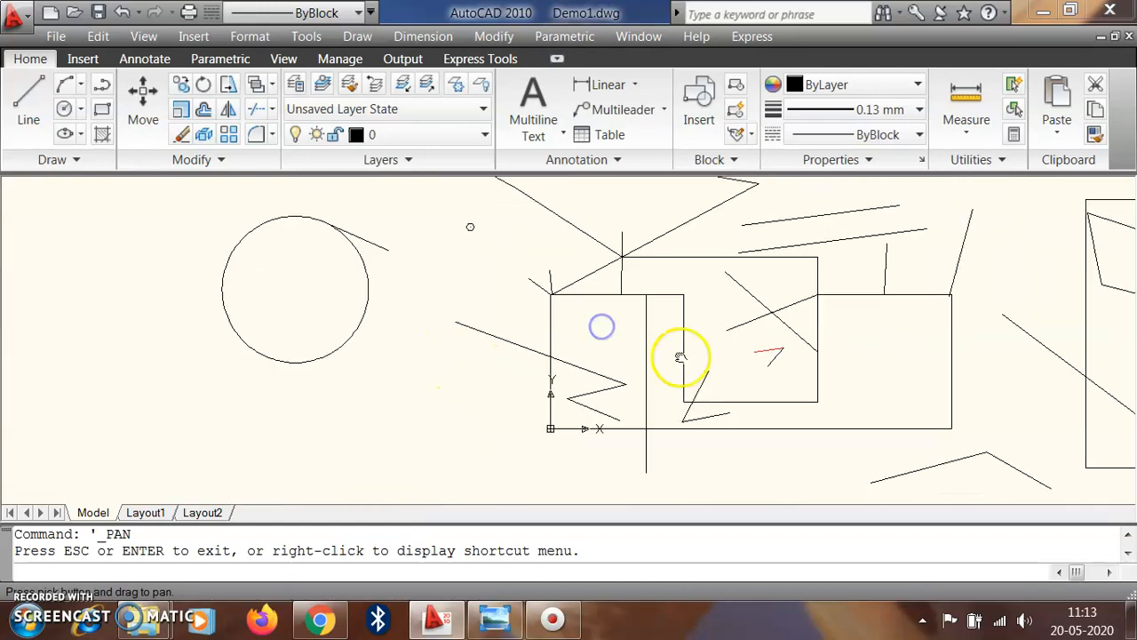
{"action": "left_click_drag", "start_coordinate": [679, 357], "coordinate": [454, 356]}
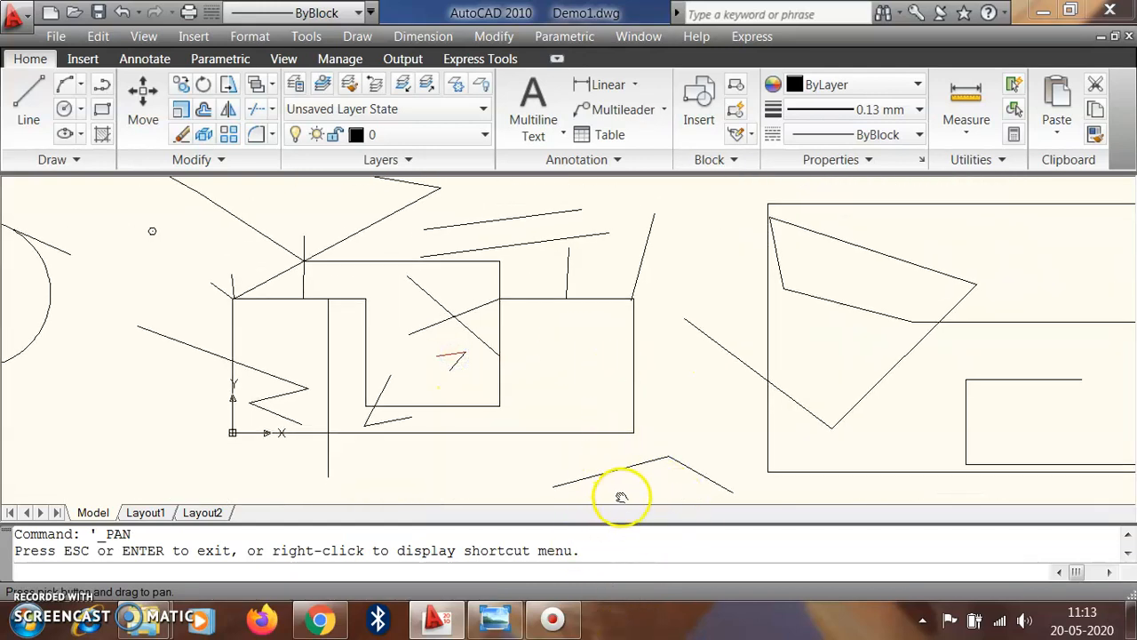
{"action": "key", "text": "Escape"}
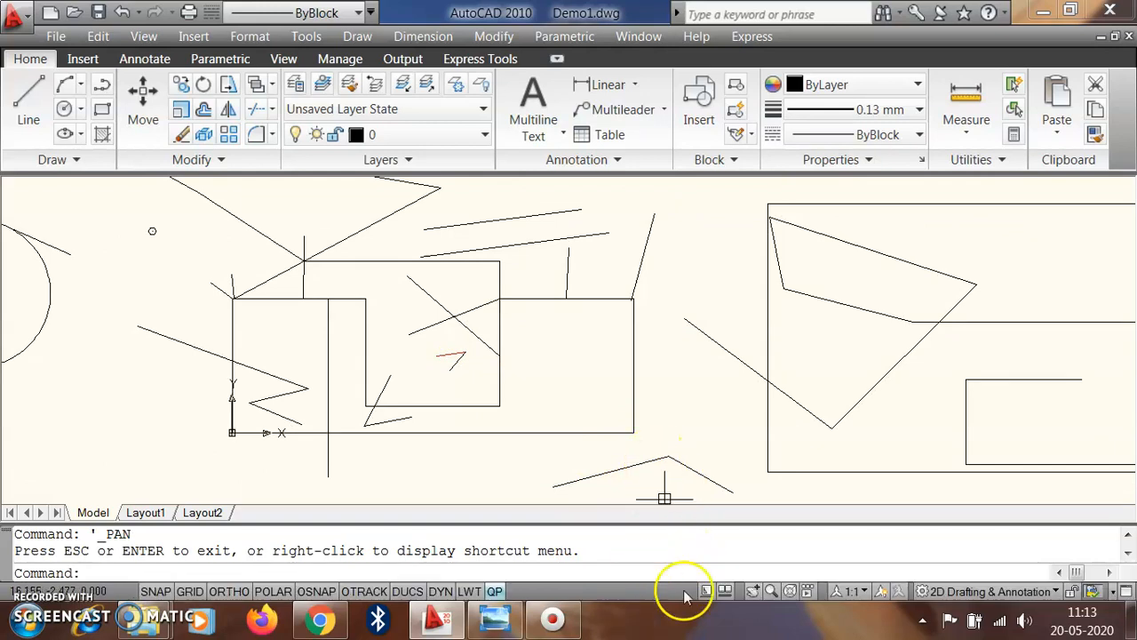
Step: Zoom into a small window around the zigzag line's sharp corner near the origin, and zoom back out to the surrounding shapes
{"action": "left_click", "coordinate": [771, 590]}
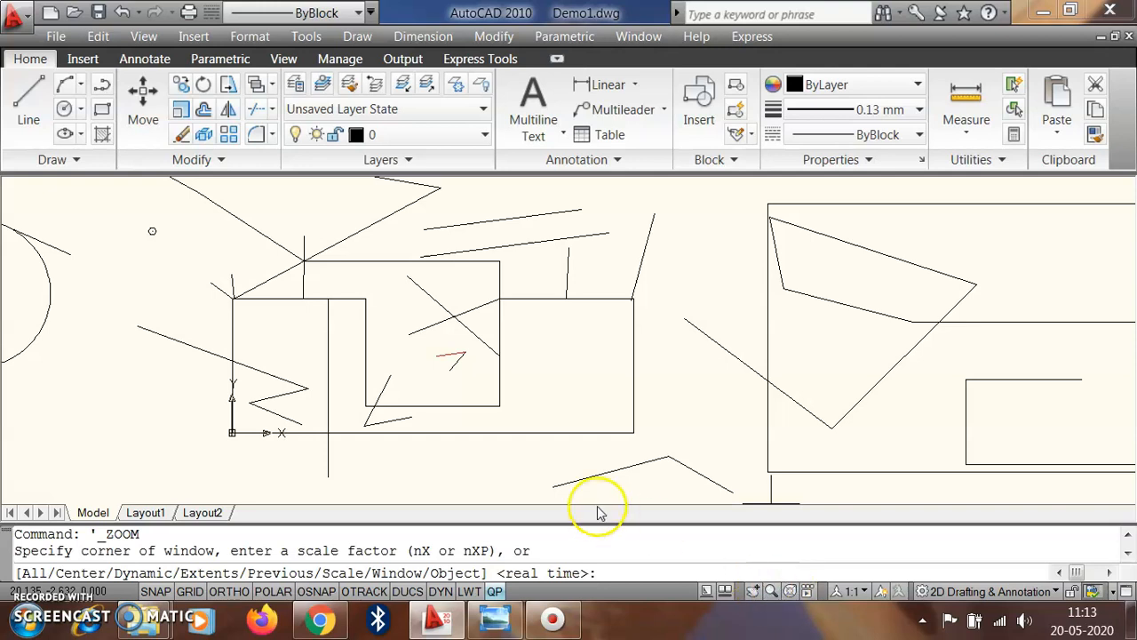
{"action": "left_click", "coordinate": [771, 591]}
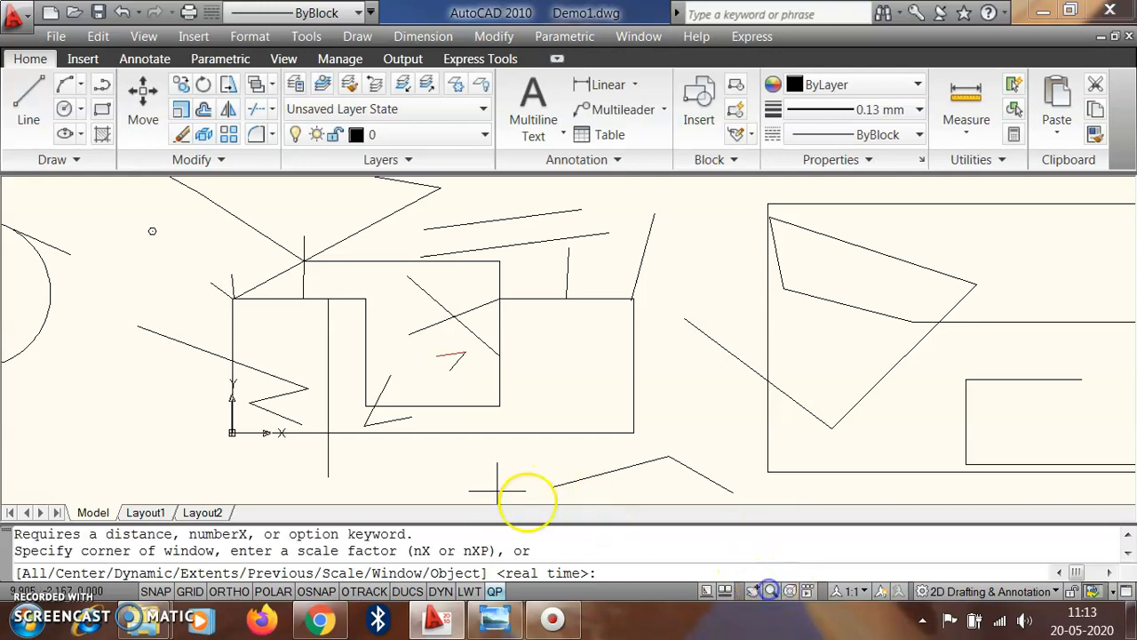
{"action": "left_click", "coordinate": [232, 391]}
{"action": "left_click", "coordinate": [261, 418]}
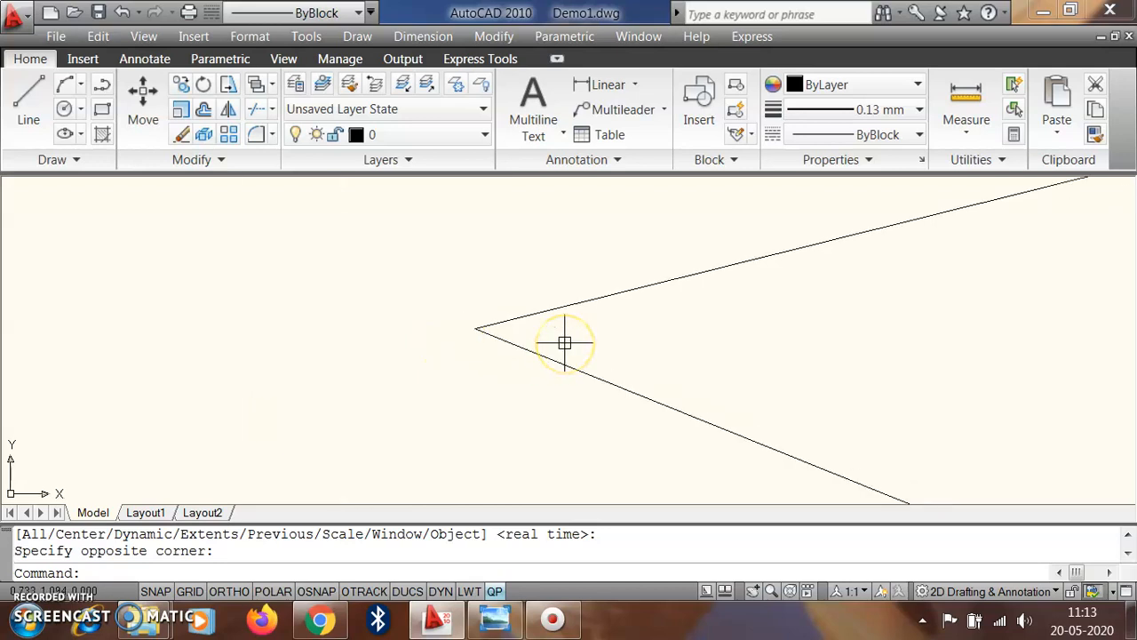
{"action": "scroll", "coordinate": [569, 459], "scroll_direction": "down", "scroll_amount": 6}
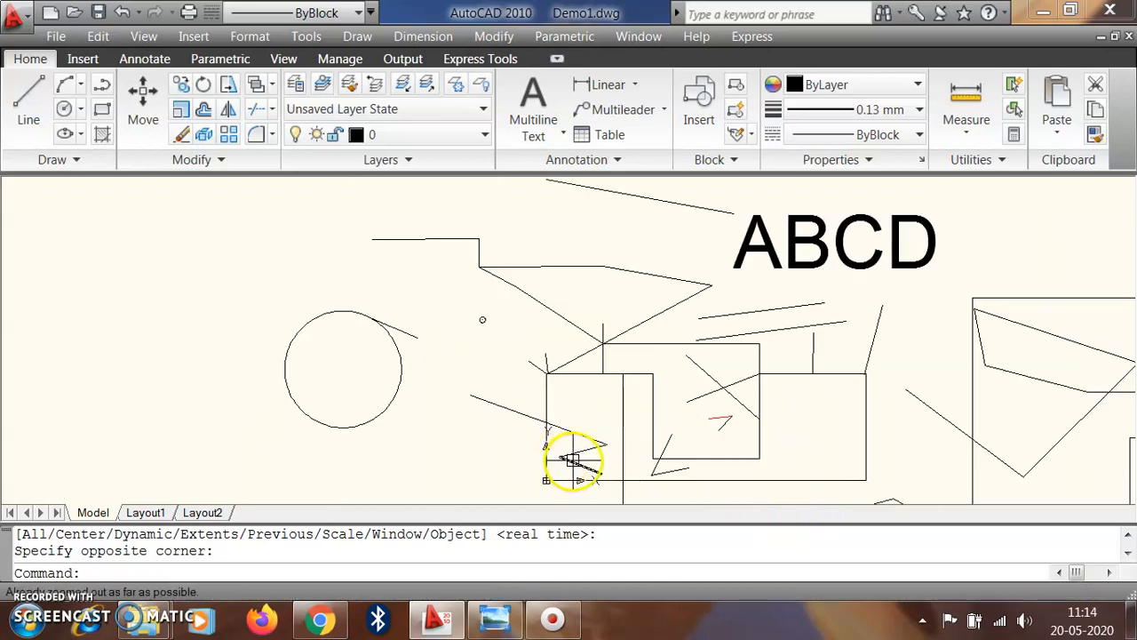
{"action": "scroll", "coordinate": [613, 442], "scroll_direction": "up", "scroll_amount": 3}
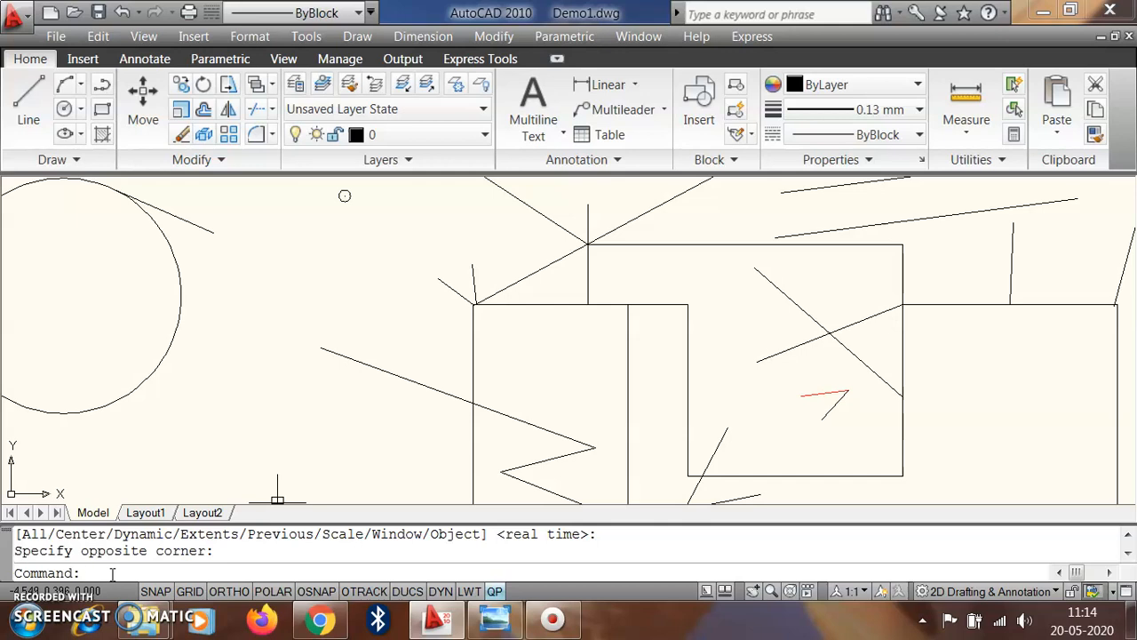
Step: Zoom with the All option to show the whole drawing area, and magnify the small cluster of objects near the origin
{"action": "key", "text": "Return"}
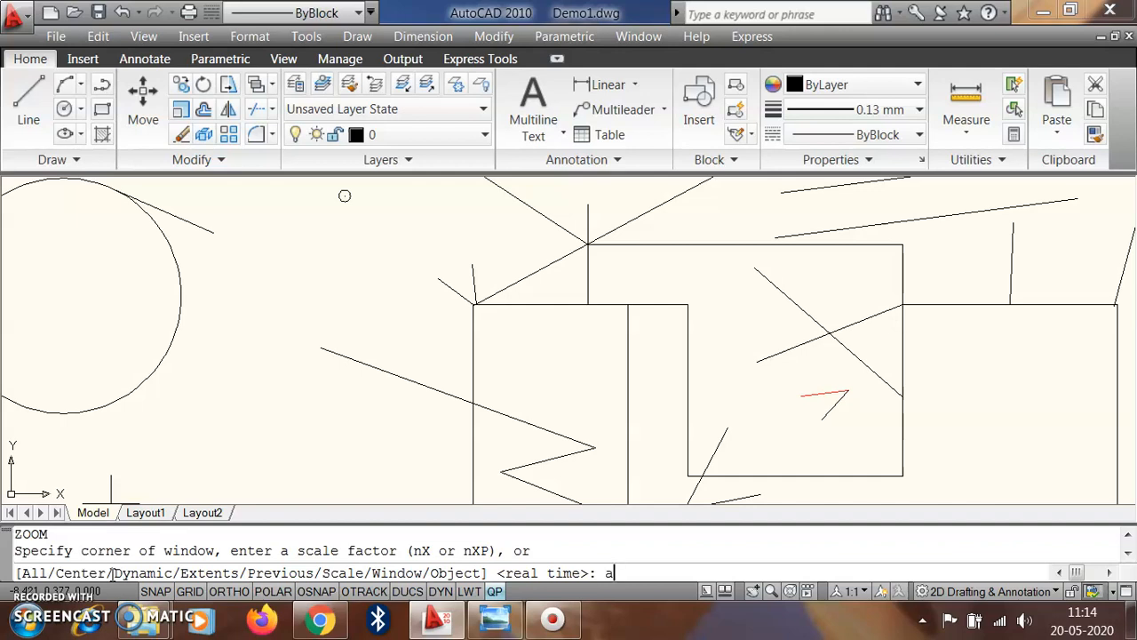
{"action": "key", "text": "Return"}
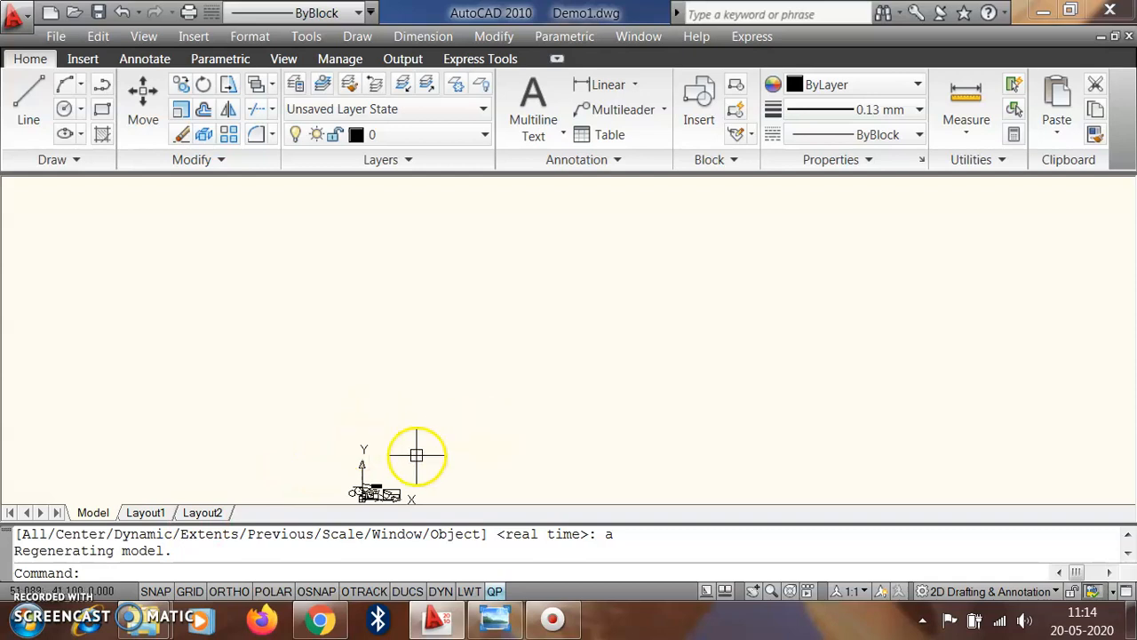
{"action": "scroll", "coordinate": [373, 487], "scroll_direction": "up", "scroll_amount": 2}
{"action": "scroll", "coordinate": [399, 401], "scroll_direction": "up", "scroll_amount": 2}
{"action": "scroll", "coordinate": [406, 398], "scroll_direction": "down", "scroll_amount": 2}
{"action": "scroll", "coordinate": [393, 464], "scroll_direction": "up", "scroll_amount": 3}
{"action": "scroll", "coordinate": [393, 463], "scroll_direction": "down", "scroll_amount": 3}
{"action": "scroll", "coordinate": [392, 463], "scroll_direction": "down", "scroll_amount": 2}
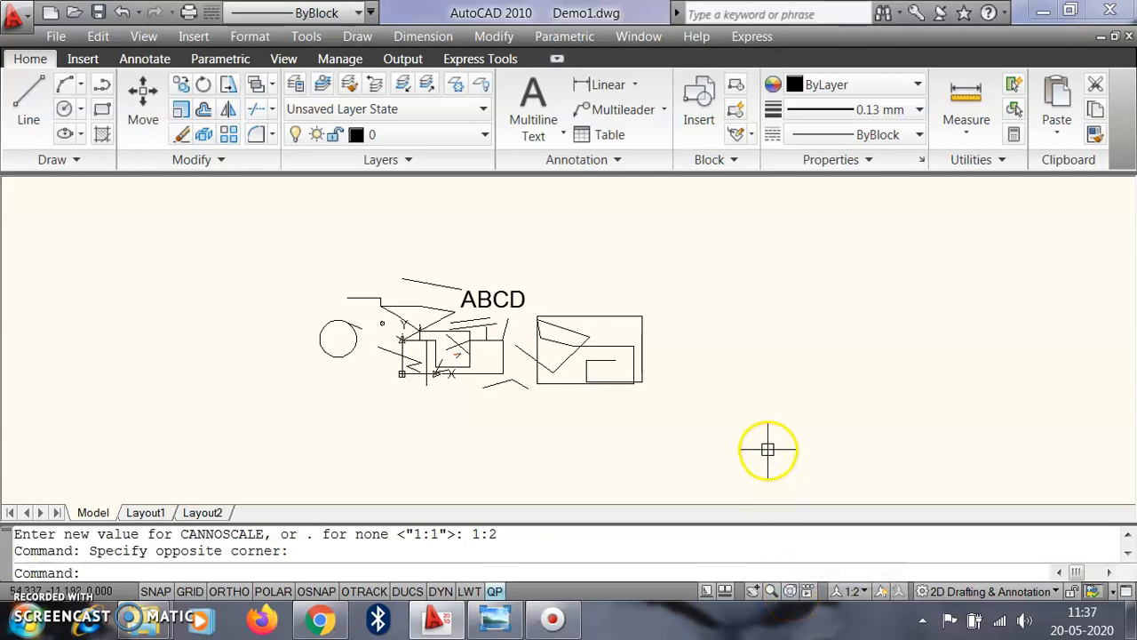
Step: Orbit the drawing into a tilted 3D view with the SteeringWheel, and exit the wheel
{"action": "left_click", "coordinate": [790, 590]}
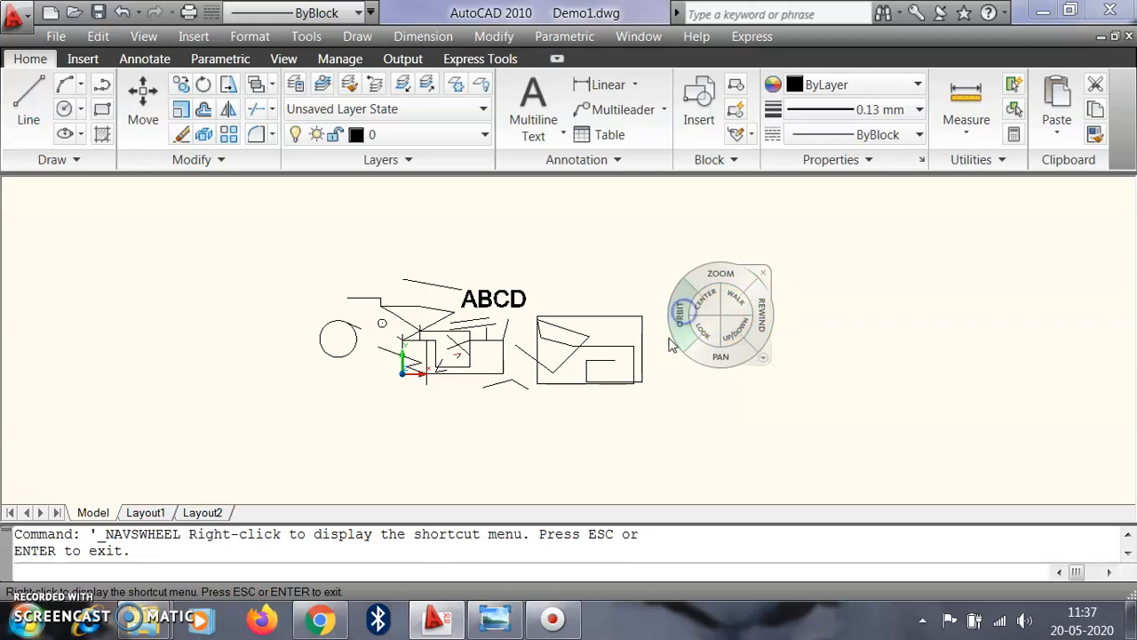
{"action": "left_click_drag", "start_coordinate": [658, 376], "coordinate": [621, 362]}
{"action": "left_click", "coordinate": [576, 315]}
{"action": "left_click_drag", "start_coordinate": [722, 333], "coordinate": [688, 421]}
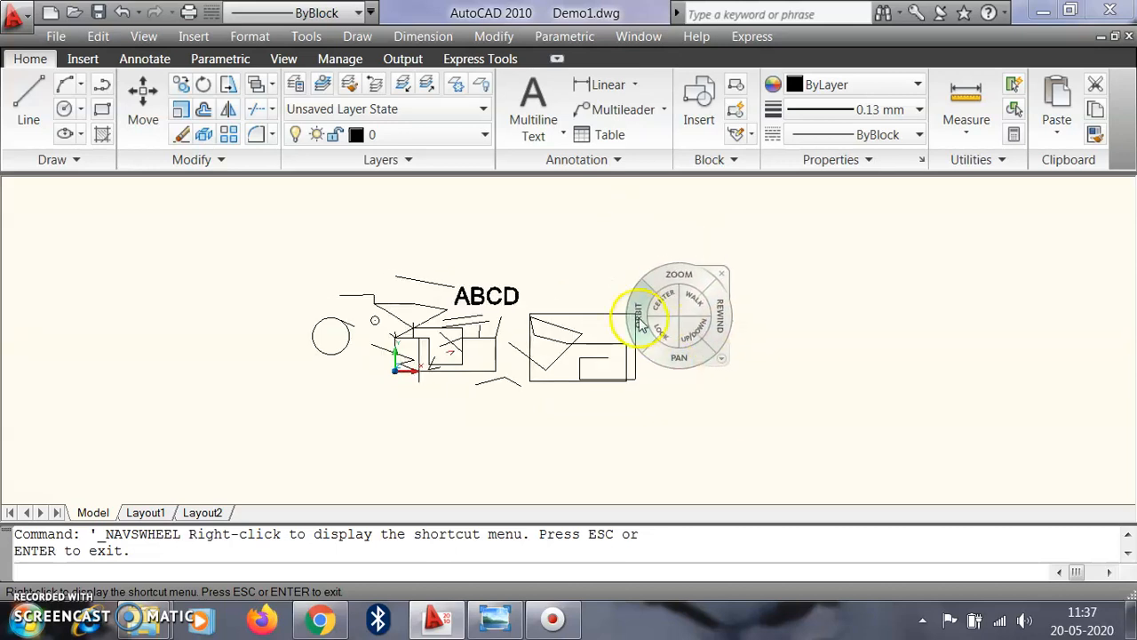
{"action": "mouse_move", "coordinate": [653, 305]}
{"action": "left_mouse_down"}
{"action": "mouse_move", "coordinate": [639, 305]}
{"action": "mouse_move", "coordinate": [645, 281]}
{"action": "mouse_move", "coordinate": [556, 234]}
{"action": "mouse_move", "coordinate": [622, 232]}
{"action": "mouse_move", "coordinate": [741, 284]}
{"action": "mouse_move", "coordinate": [721, 377]}
{"action": "mouse_move", "coordinate": [716, 287]}
{"action": "mouse_move", "coordinate": [606, 269]}
{"action": "mouse_move", "coordinate": [556, 317]}
{"action": "mouse_move", "coordinate": [674, 325]}
{"action": "left_mouse_up"}
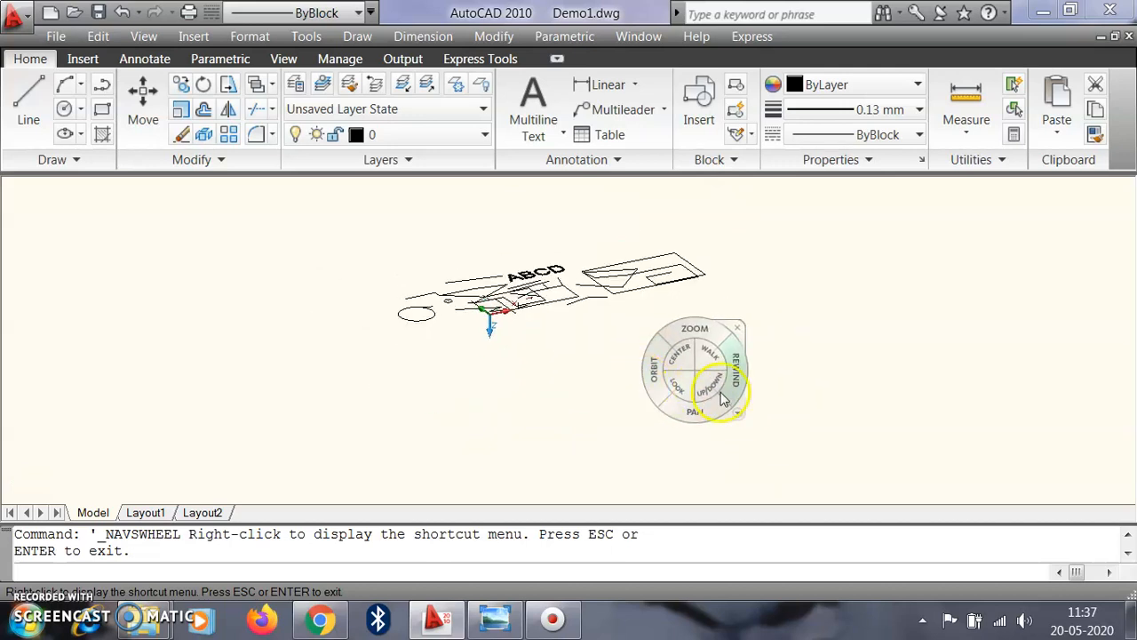
{"action": "key", "text": "Escape"}
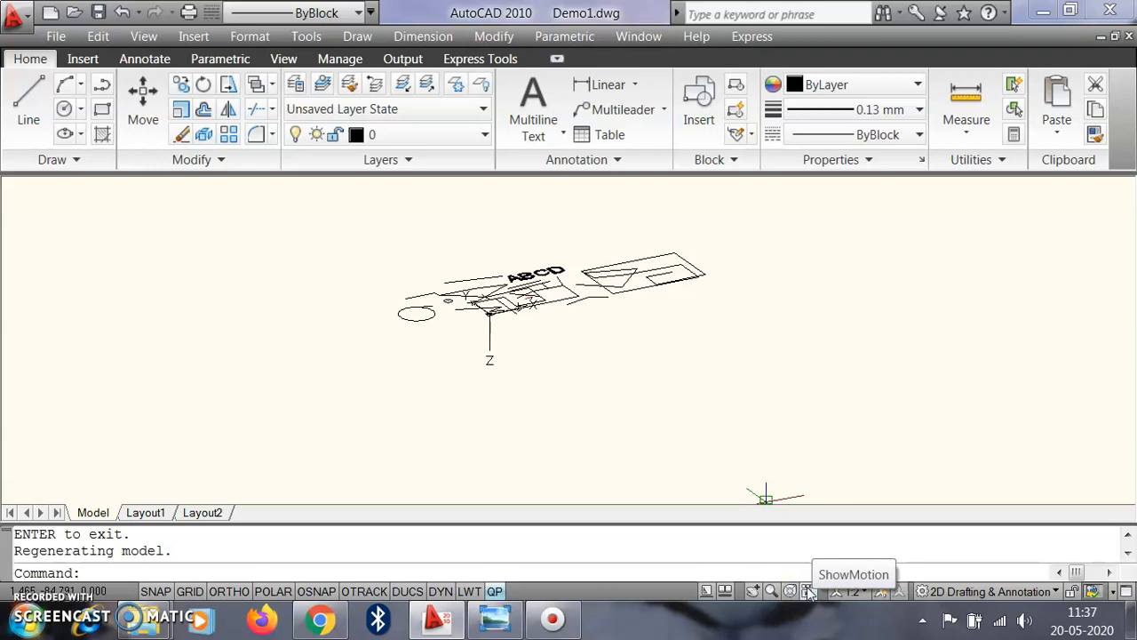
Step: Try an annotation scale of 1:1, and undo it together with the orbited view
{"action": "left_click", "coordinate": [864, 592]}
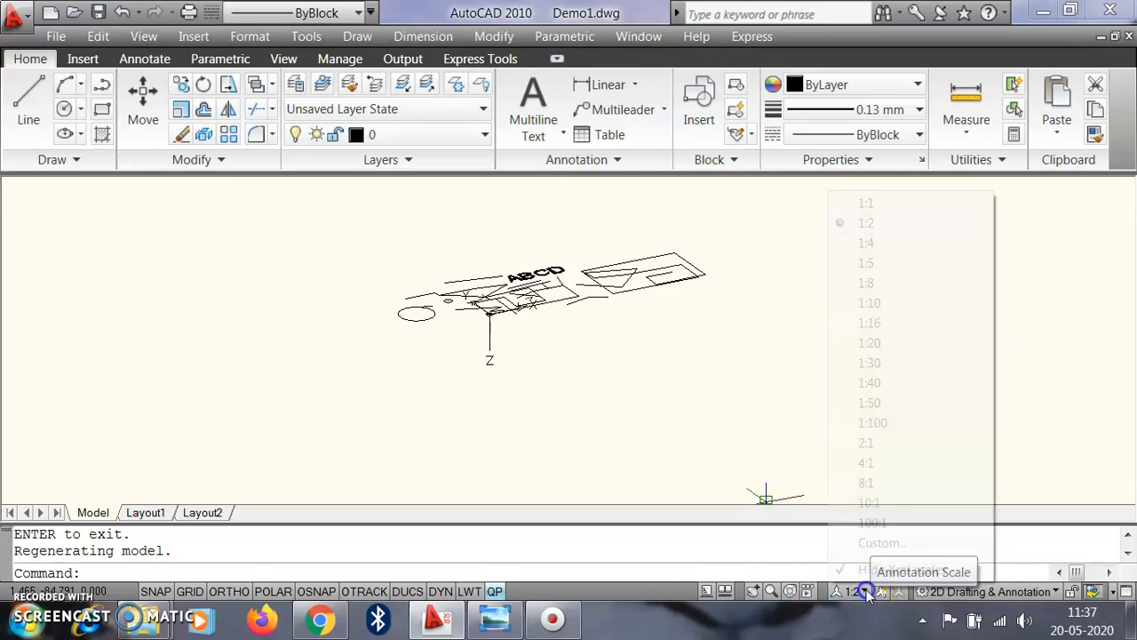
{"action": "left_click", "coordinate": [853, 203]}
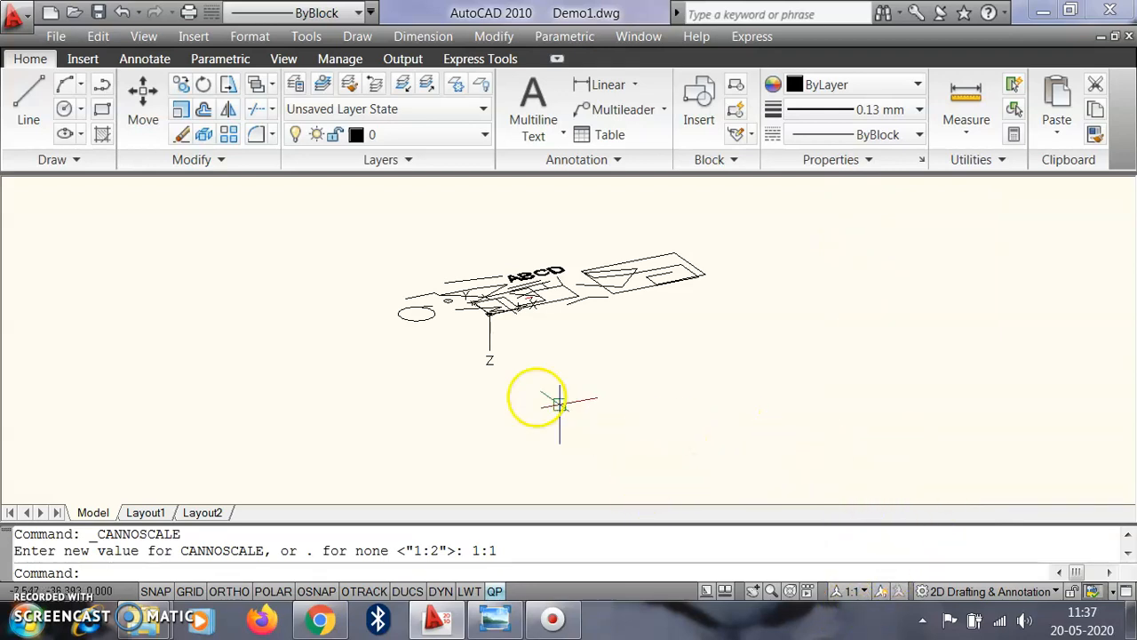
{"action": "key", "text": "ctrl+z"}
{"action": "key", "text": "ctrl+z"}
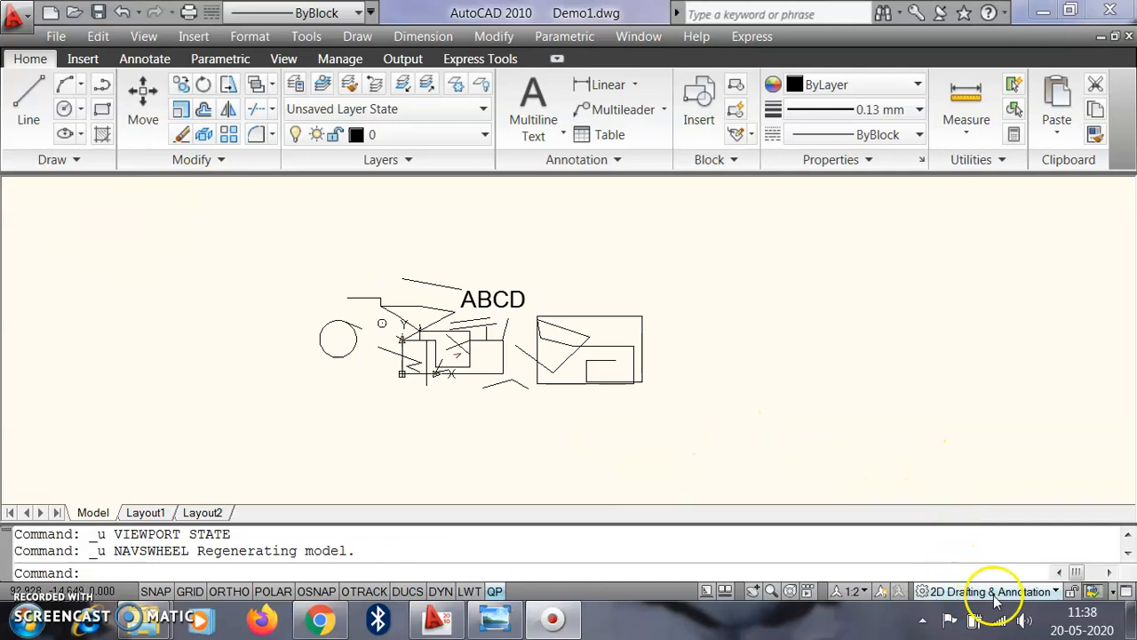
Step: Review the available workspaces while staying in 2D Drafting & Annotation, and finish the empty selection window beside the drawing
{"action": "left_click", "coordinate": [1056, 592]}
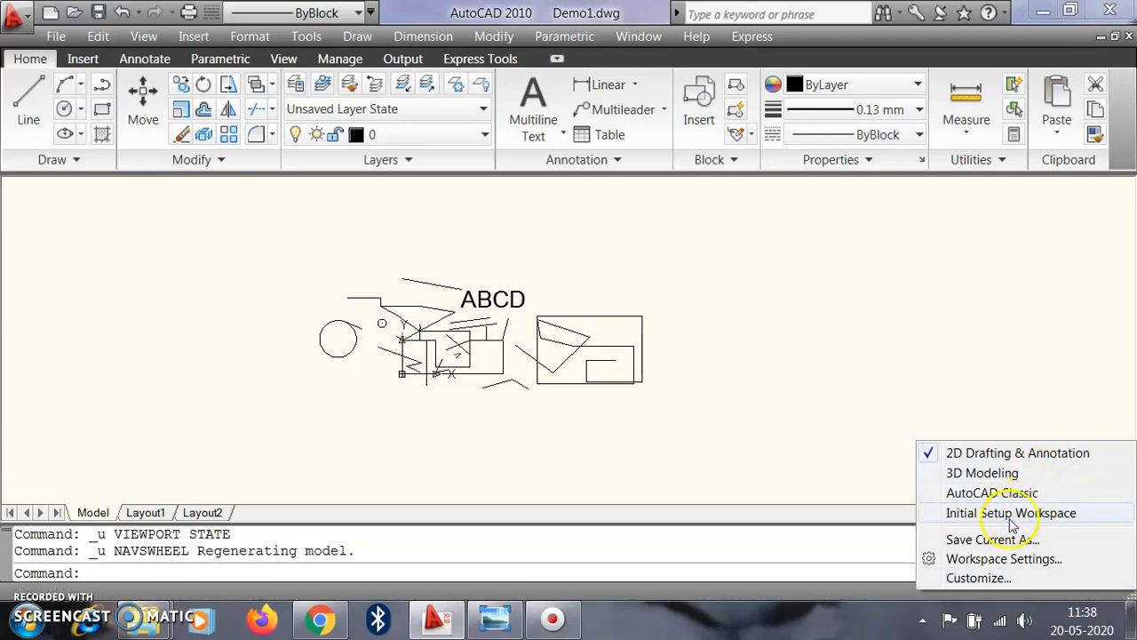
{"action": "left_click", "coordinate": [966, 497]}
{"action": "left_click", "coordinate": [817, 432]}
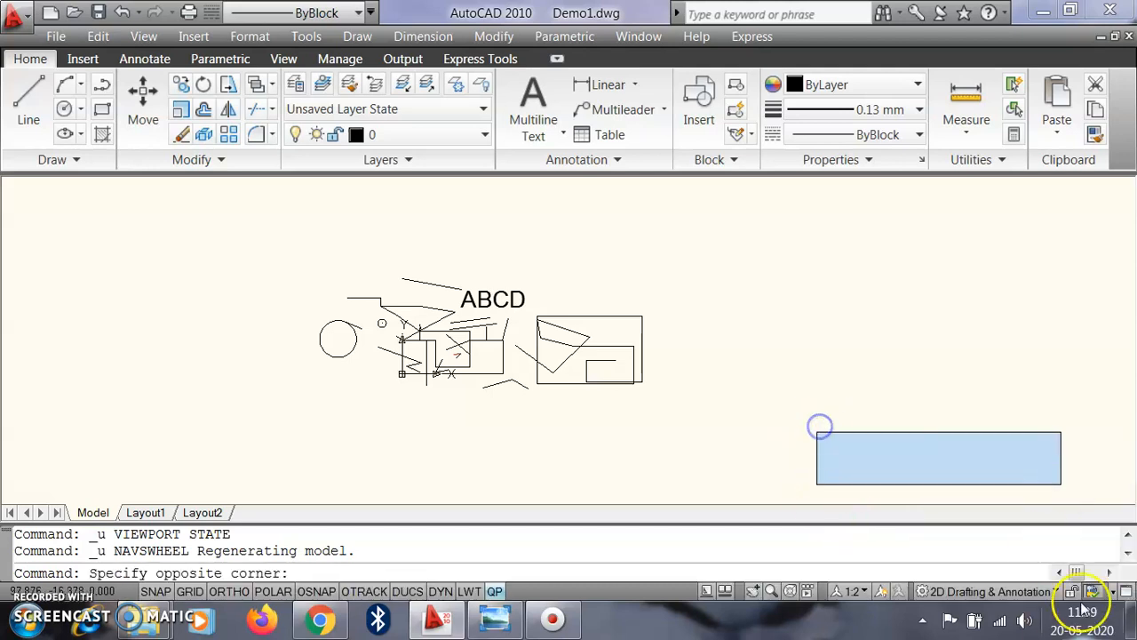
{"action": "left_click", "coordinate": [1061, 376]}
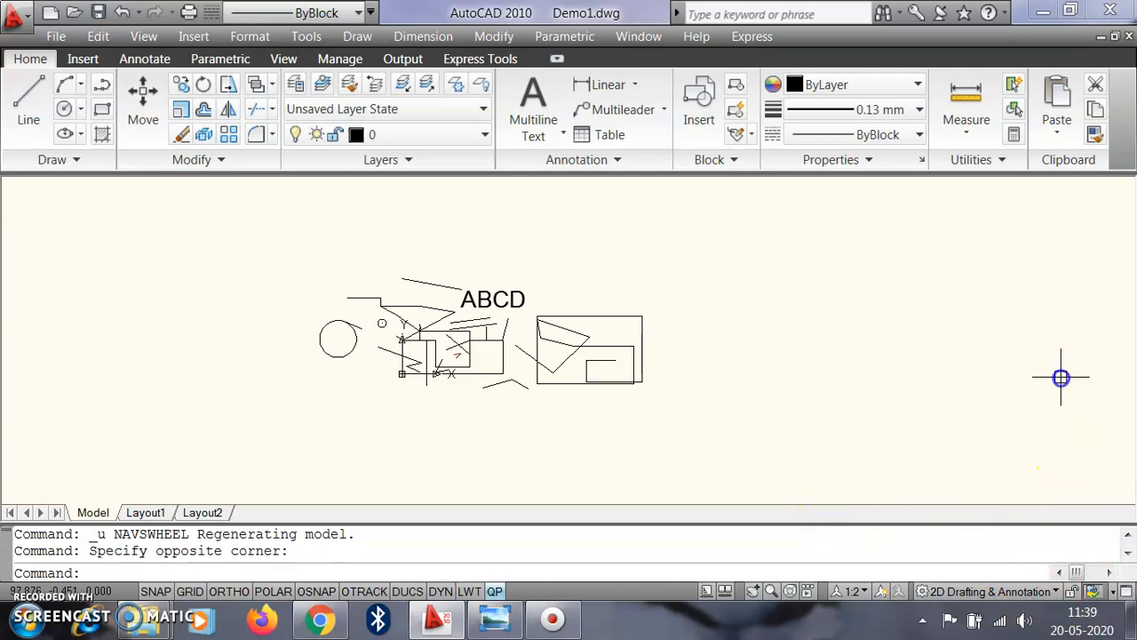
Step: Review which items the application status bar can show, and turn on Clean Screen
{"action": "left_click", "coordinate": [1099, 599]}
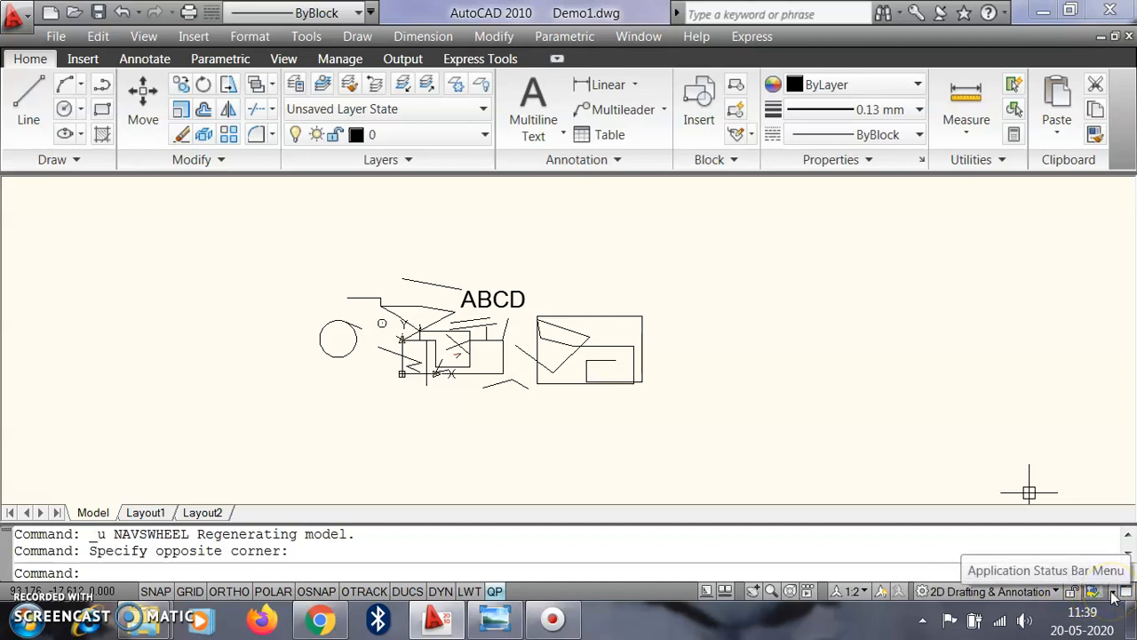
{"action": "left_click", "coordinate": [1114, 596]}
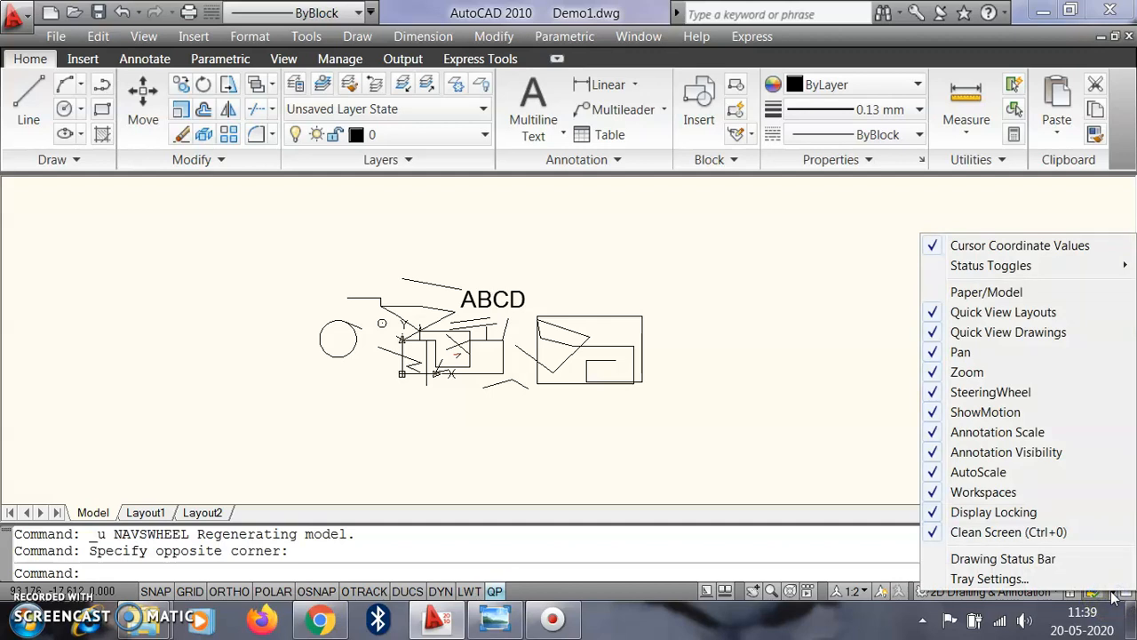
{"action": "left_click", "coordinate": [1092, 593]}
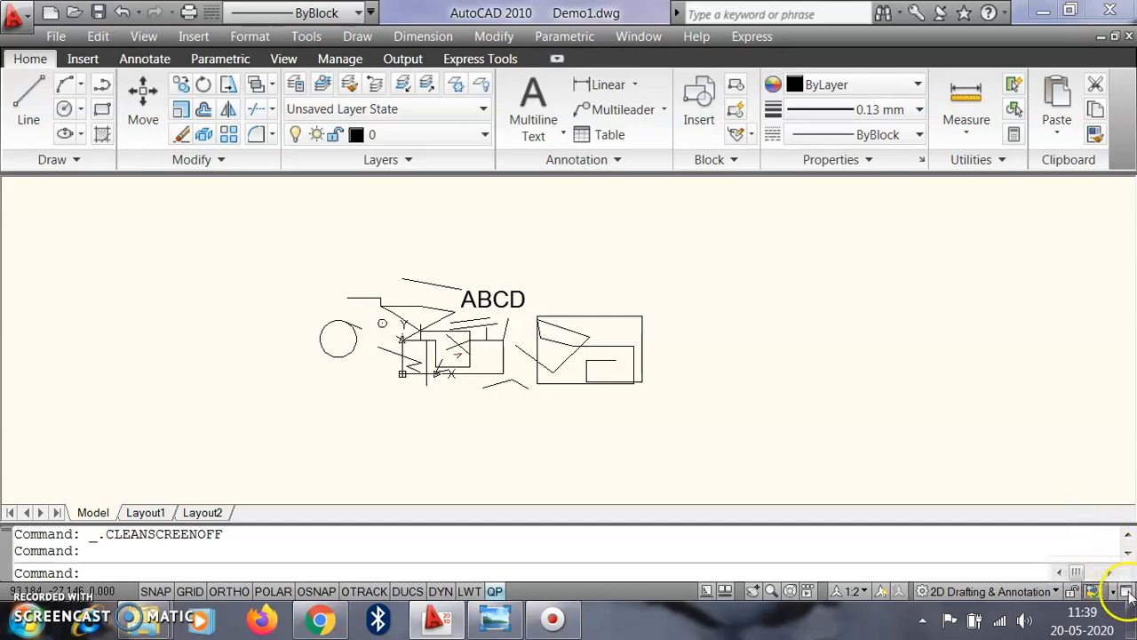
{"action": "left_click", "coordinate": [1126, 592]}
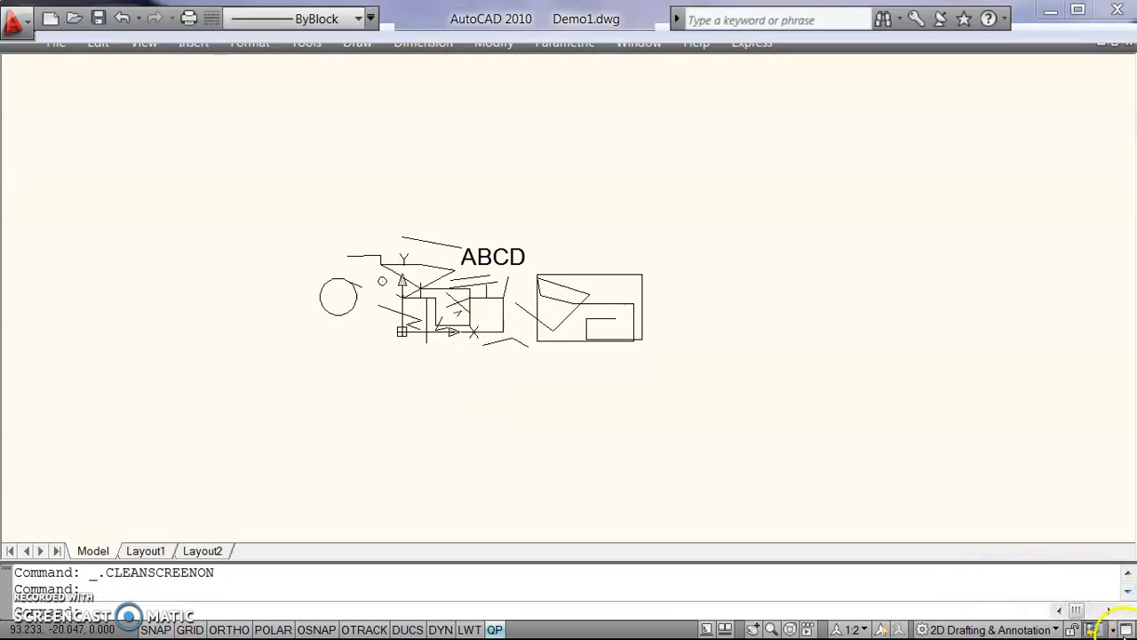
Step: Turn off Clean Screen, and review the file location and display settings in the program options
{"action": "left_click", "coordinate": [1126, 592]}
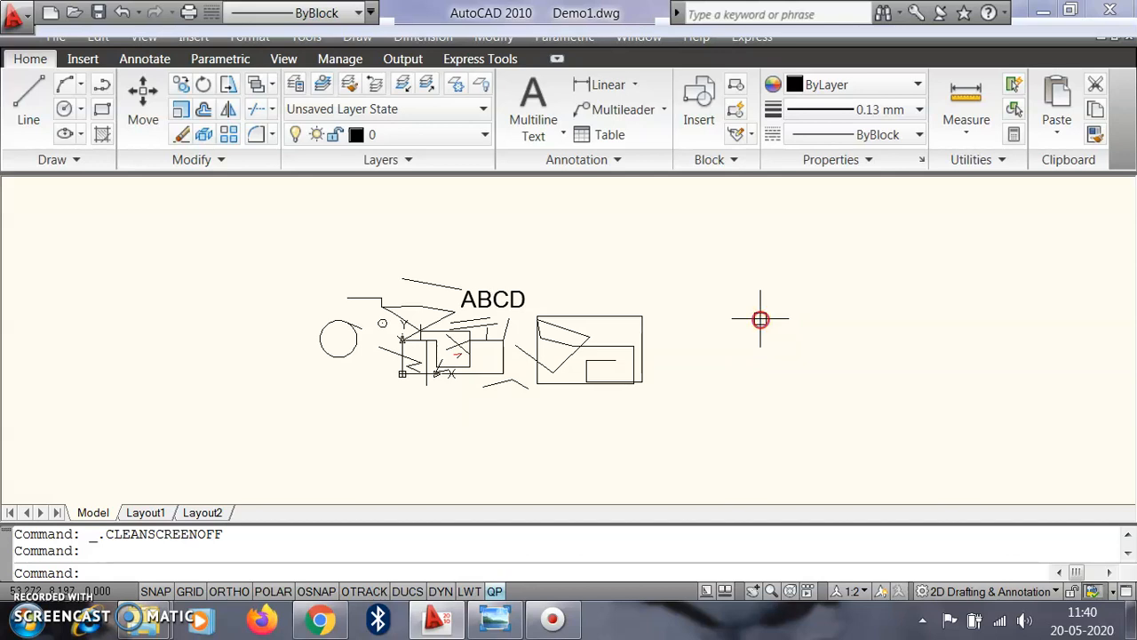
{"action": "right_click", "coordinate": [774, 312]}
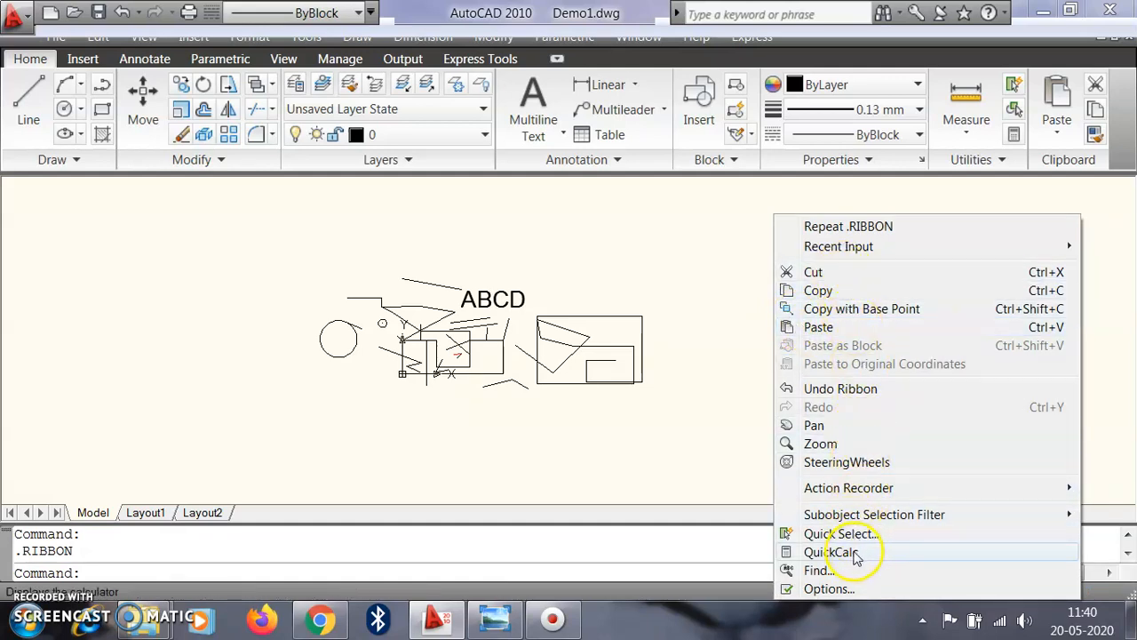
{"action": "left_click", "coordinate": [829, 589]}
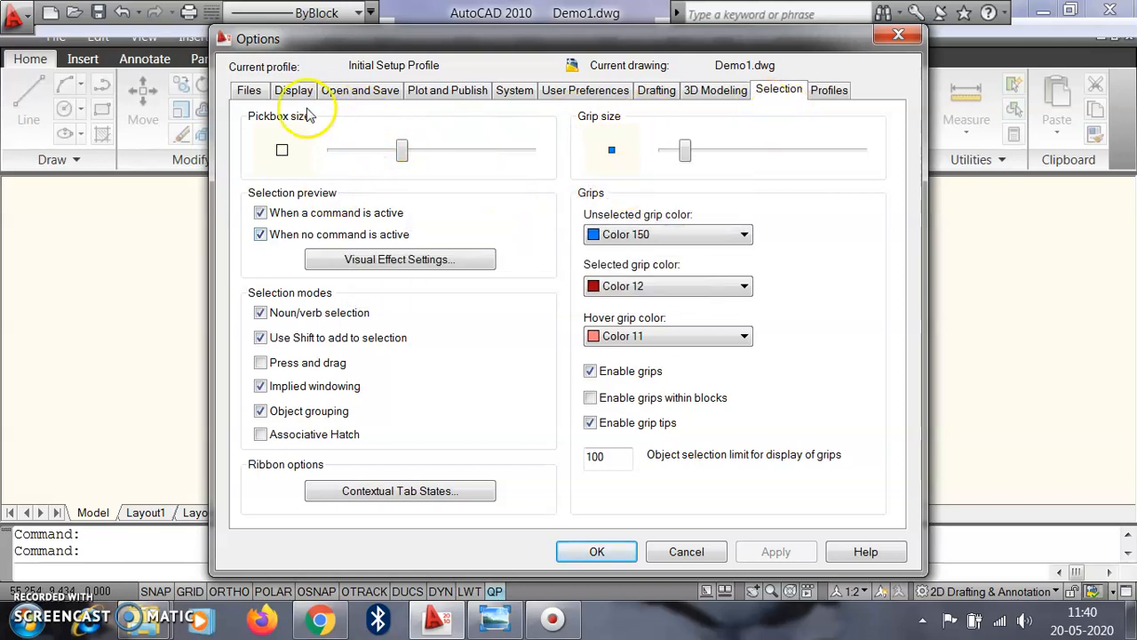
{"action": "left_click", "coordinate": [254, 95]}
{"action": "left_click", "coordinate": [286, 93]}
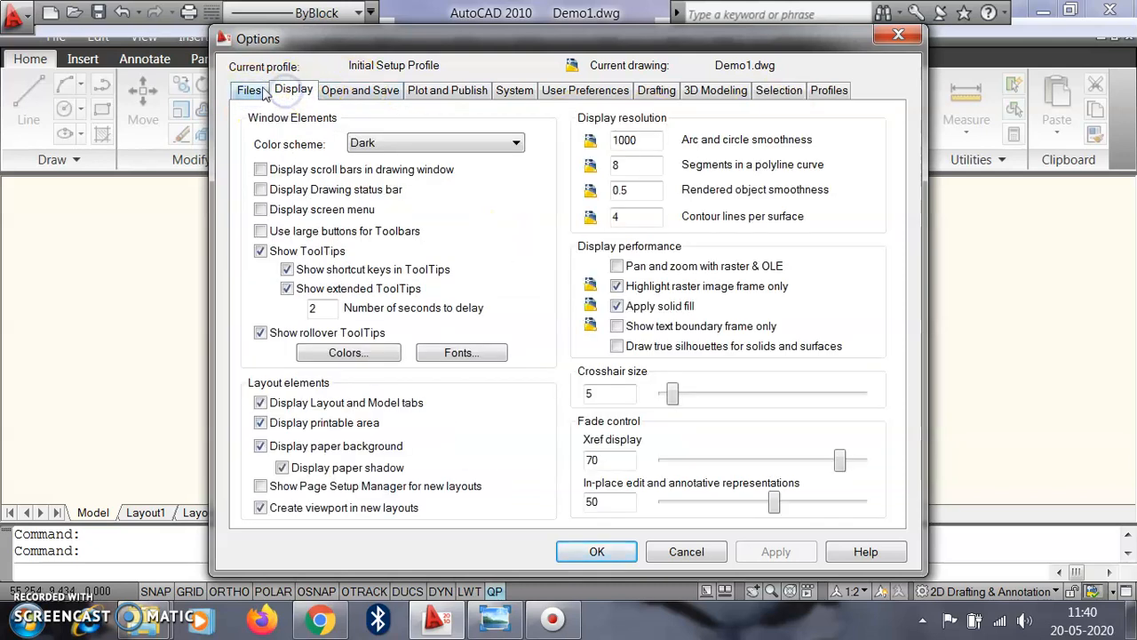
{"action": "left_click", "coordinate": [252, 92]}
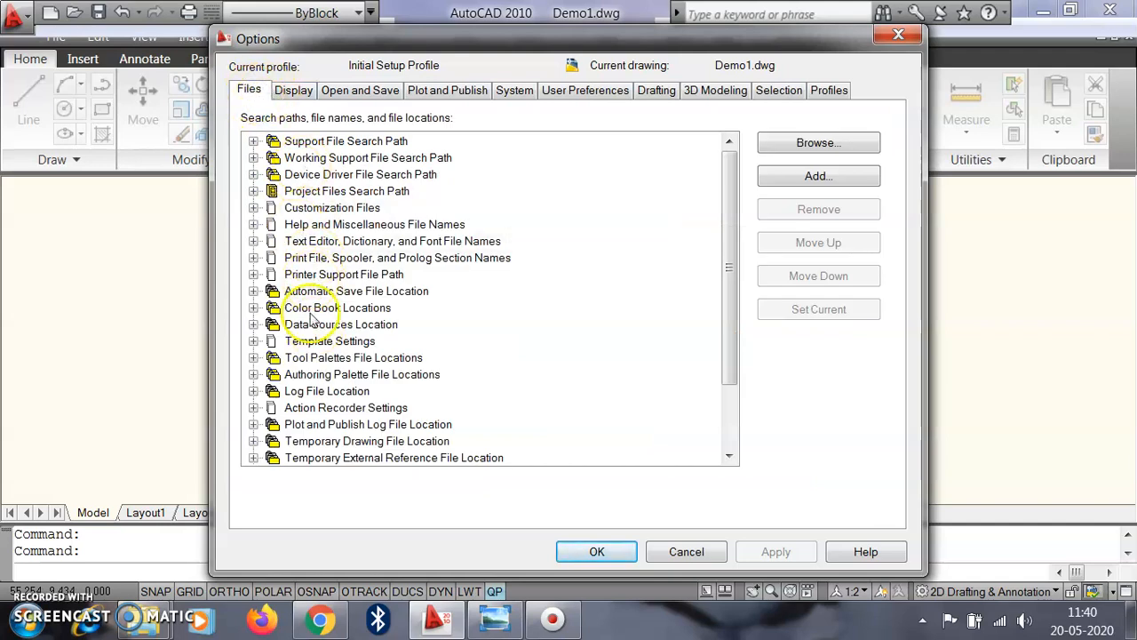
{"action": "left_click", "coordinate": [297, 92]}
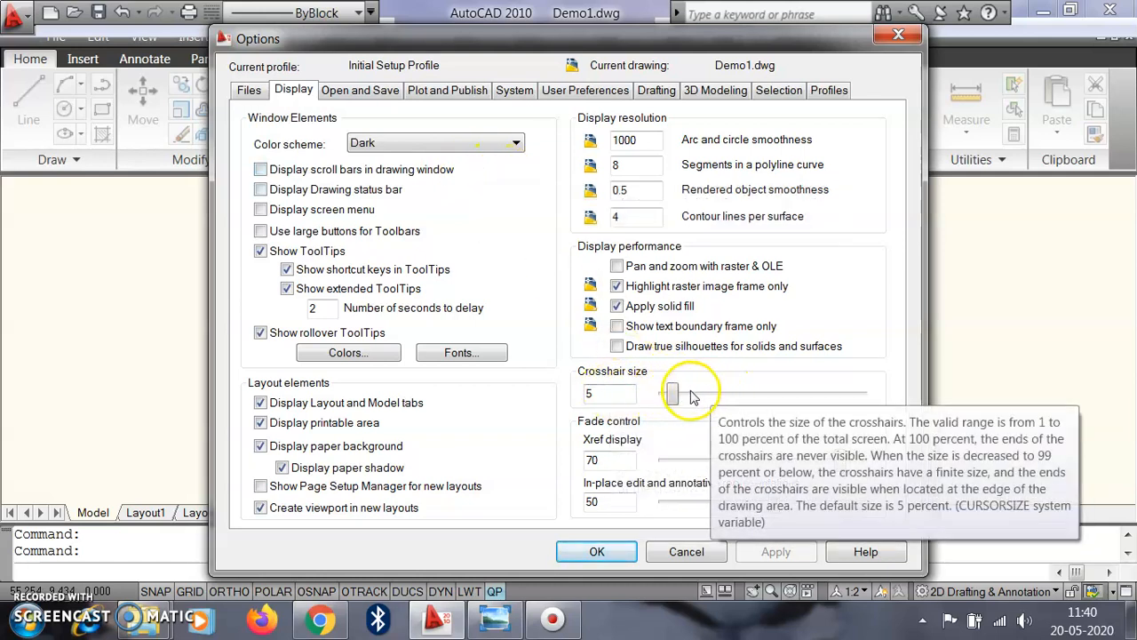
Step: Set the crosshair size to 50, apply it, and look at the enlarged crosshair in the drawing area
{"action": "left_click_drag", "start_coordinate": [675, 397], "coordinate": [790, 411]}
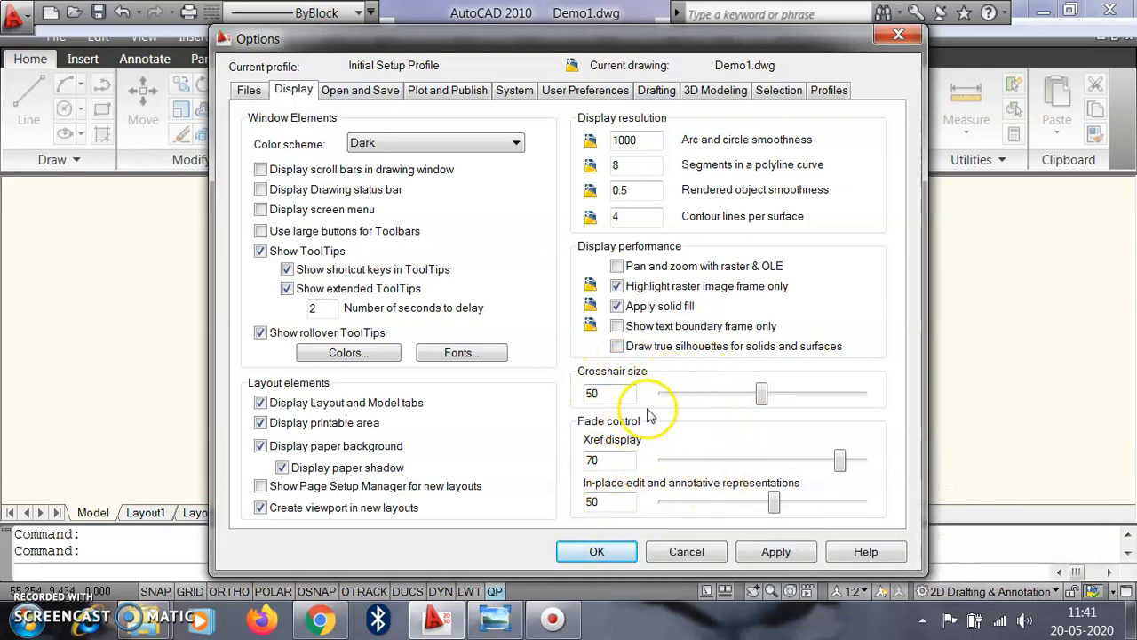
{"action": "left_click", "coordinate": [771, 552]}
{"action": "left_click", "coordinate": [596, 550]}
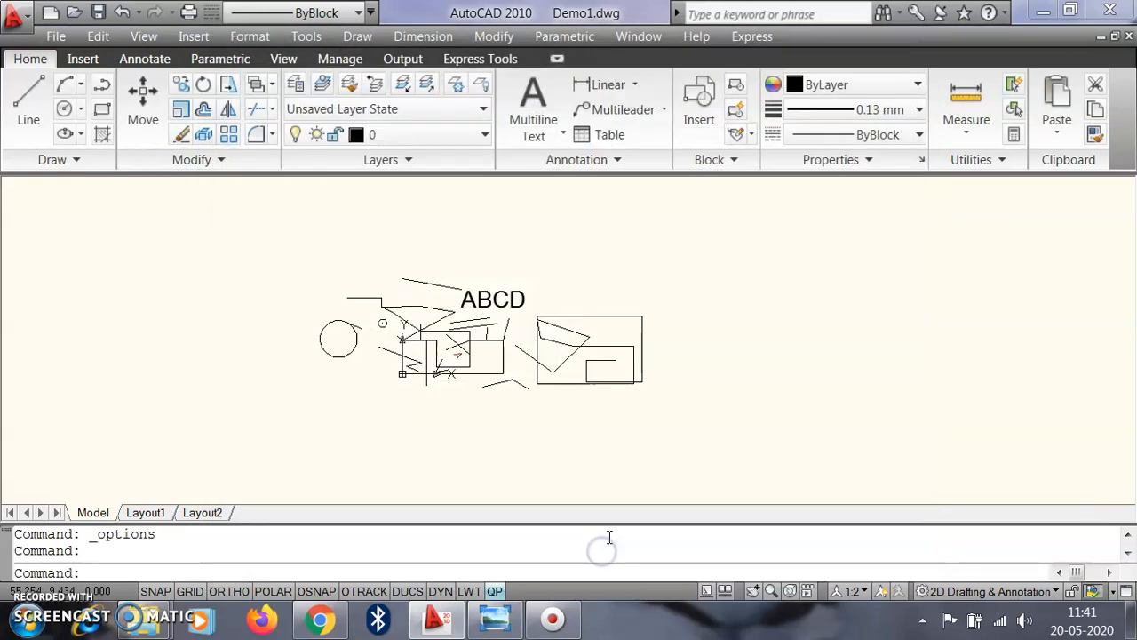
{"action": "scroll", "coordinate": [627, 355], "scroll_direction": "down", "scroll_amount": 4}
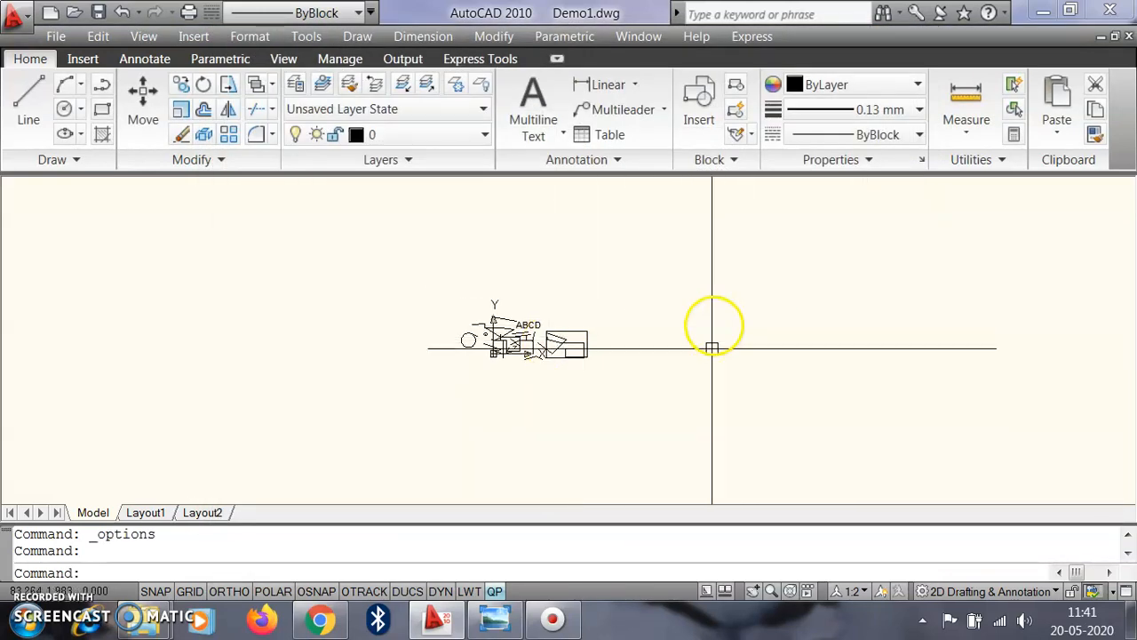
Step: Set the crosshair size to 13 and the Xref display fade to 38 in the display options
{"action": "right_click", "coordinate": [689, 294]}
{"action": "left_click", "coordinate": [737, 588]}
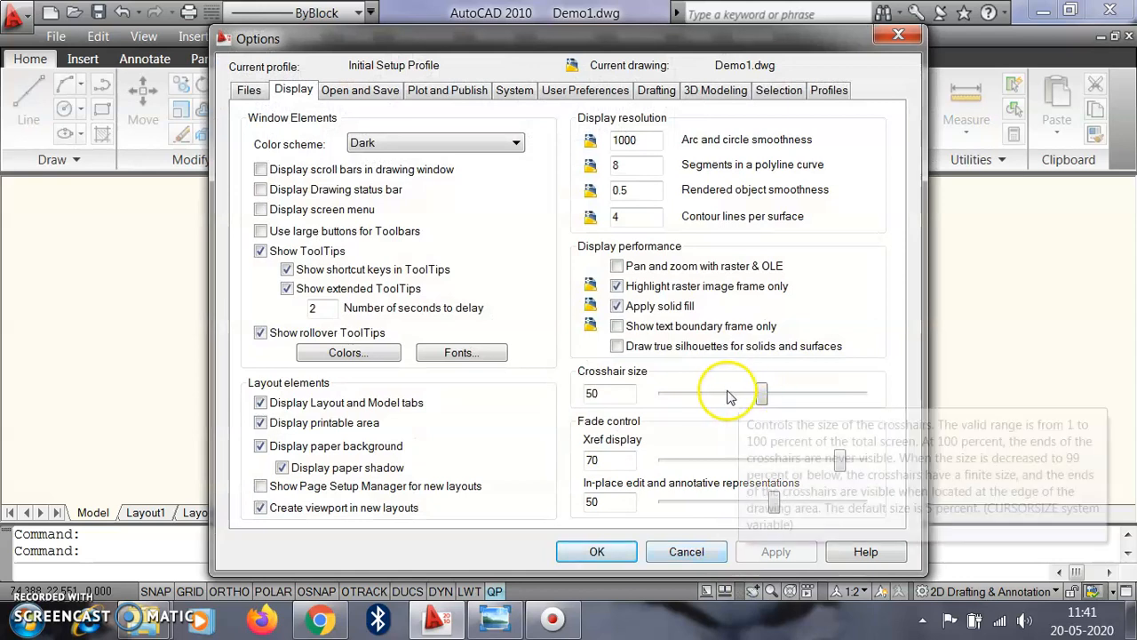
{"action": "left_click_drag", "start_coordinate": [760, 390], "coordinate": [674, 404]}
{"action": "mouse_move", "coordinate": [774, 455]}
{"action": "left_mouse_down"}
{"action": "mouse_move", "coordinate": [731, 459]}
{"action": "mouse_move", "coordinate": [792, 466]}
{"action": "left_mouse_up"}
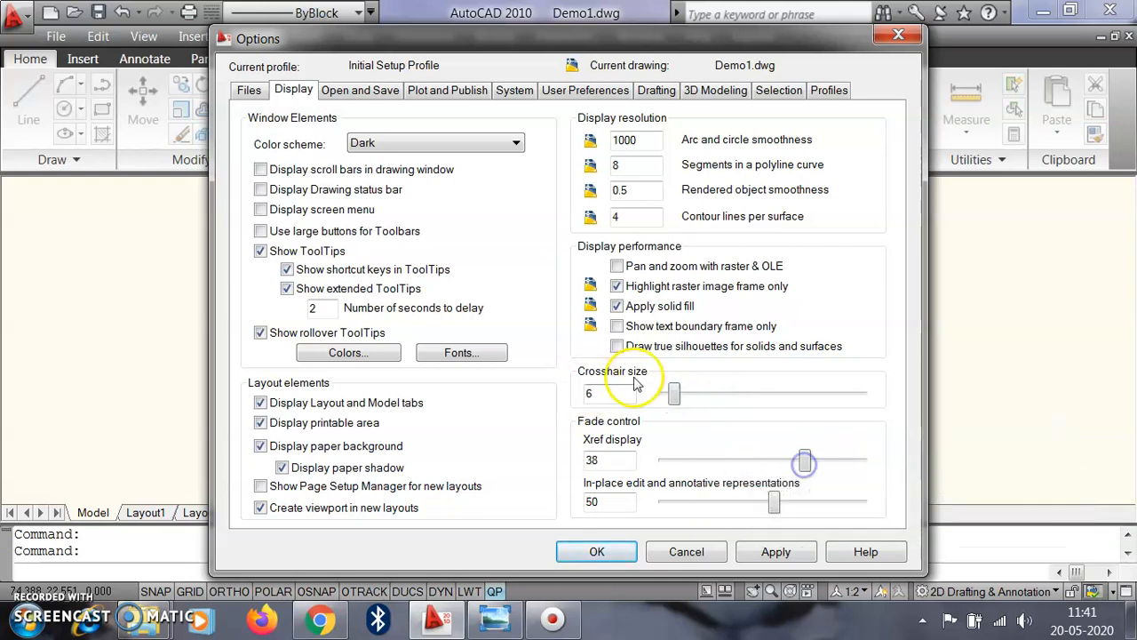
{"action": "left_click_drag", "start_coordinate": [672, 394], "coordinate": [687, 395]}
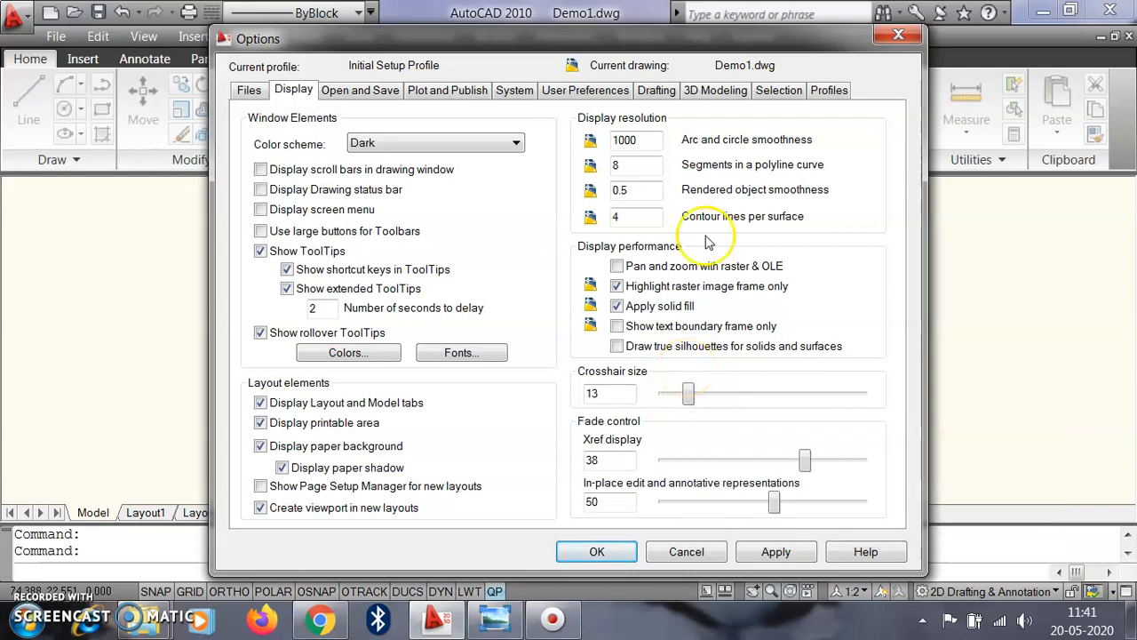
Step: Try the smallest and largest pickbox sizes, leave the pickbox near its maximum, and apply the options
{"action": "left_click", "coordinate": [777, 92]}
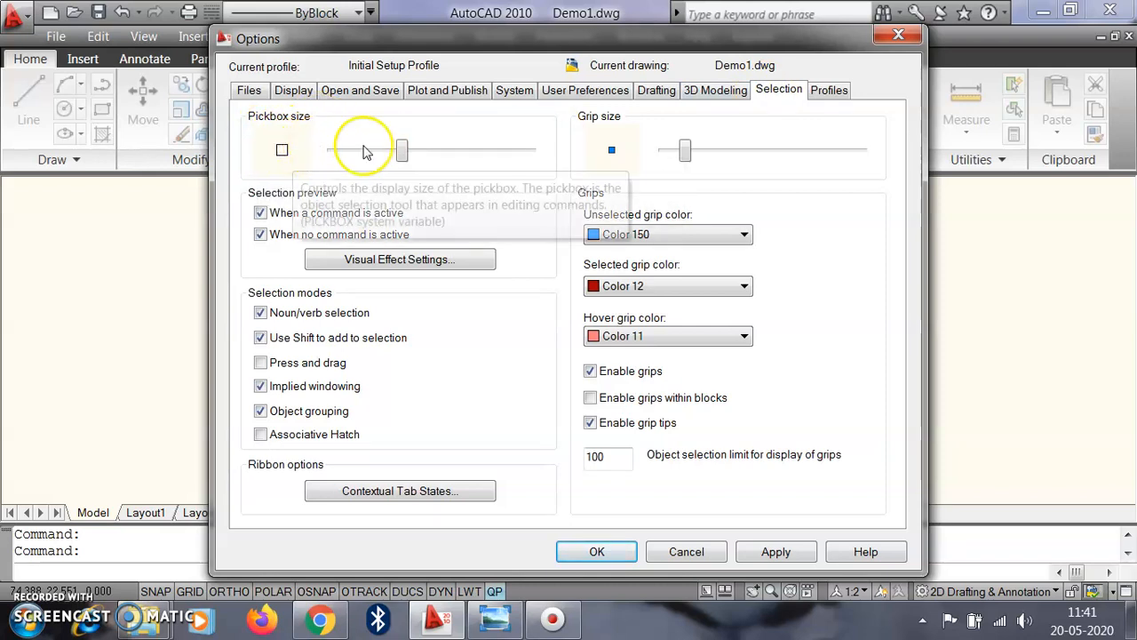
{"action": "left_click_drag", "start_coordinate": [403, 152], "coordinate": [345, 167]}
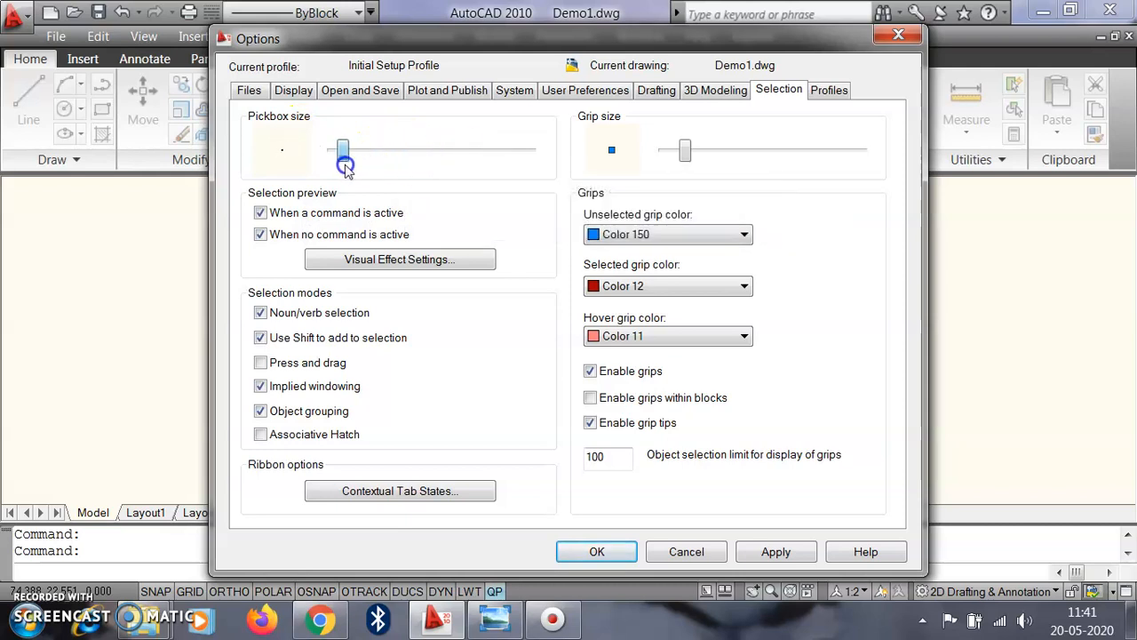
{"action": "left_click_drag", "start_coordinate": [456, 162], "coordinate": [533, 153]}
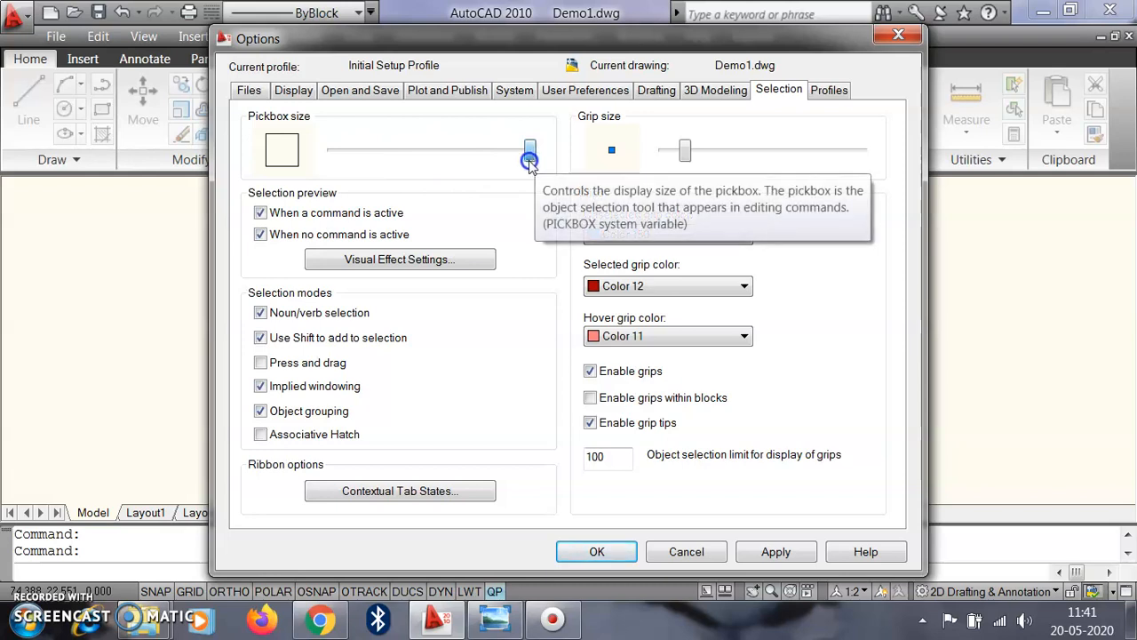
{"action": "left_click_drag", "start_coordinate": [530, 164], "coordinate": [522, 169]}
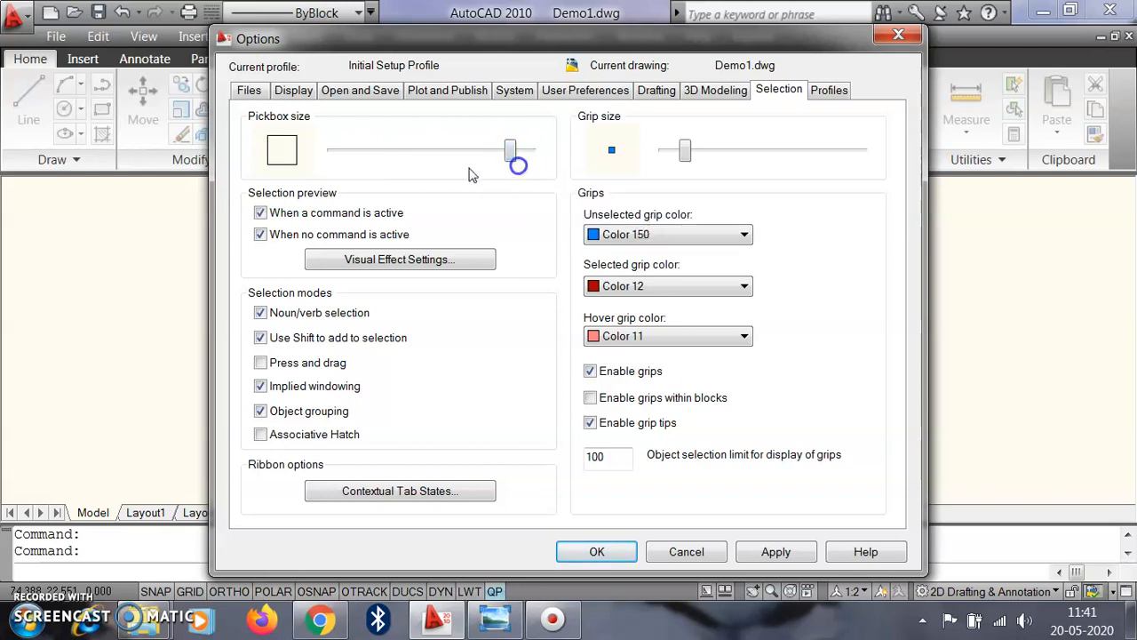
{"action": "left_click", "coordinate": [775, 553]}
{"action": "left_click", "coordinate": [617, 552]}
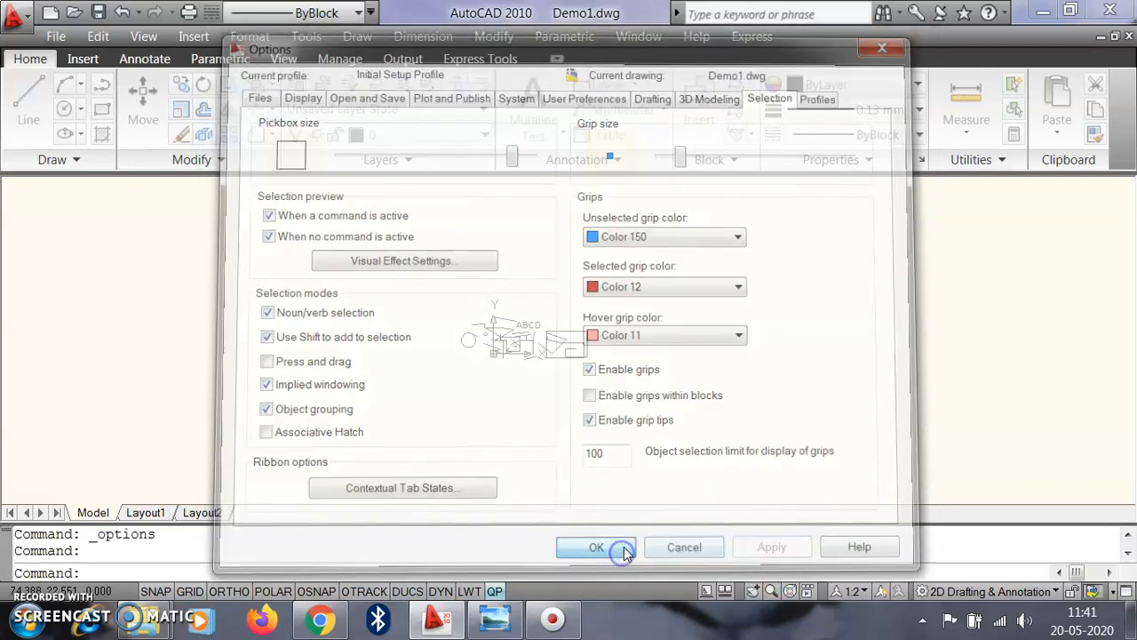
Step: Make an empty selection window beside the drawing, and examine how the large pickbox highlights lines near the origin
{"action": "scroll", "coordinate": [633, 290], "scroll_direction": "up", "scroll_amount": 3}
{"action": "left_click", "coordinate": [758, 322]}
{"action": "left_click", "coordinate": [710, 311]}
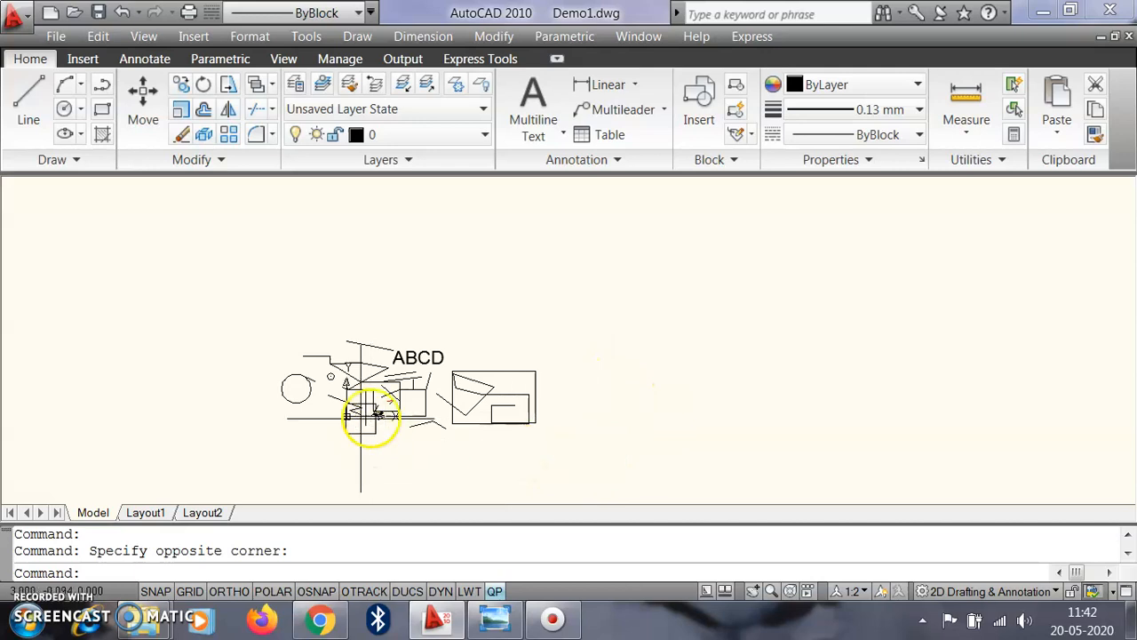
{"action": "scroll", "coordinate": [301, 424], "scroll_direction": "up", "scroll_amount": 6}
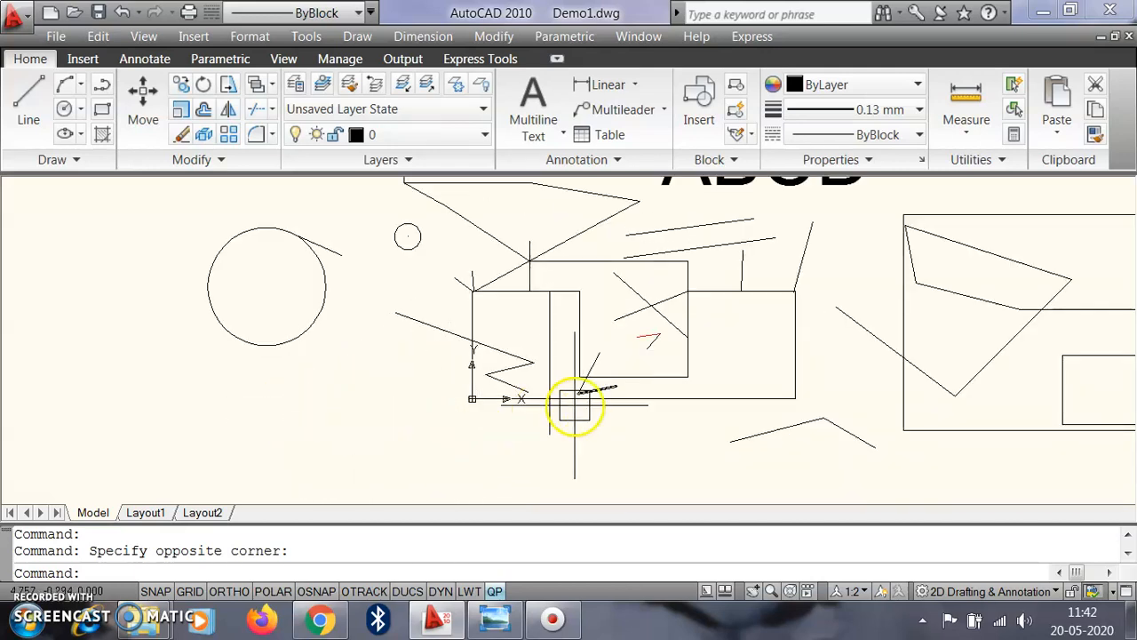
{"action": "scroll", "coordinate": [578, 400], "scroll_direction": "up", "scroll_amount": 5}
{"action": "scroll", "coordinate": [568, 400], "scroll_direction": "down", "scroll_amount": 2}
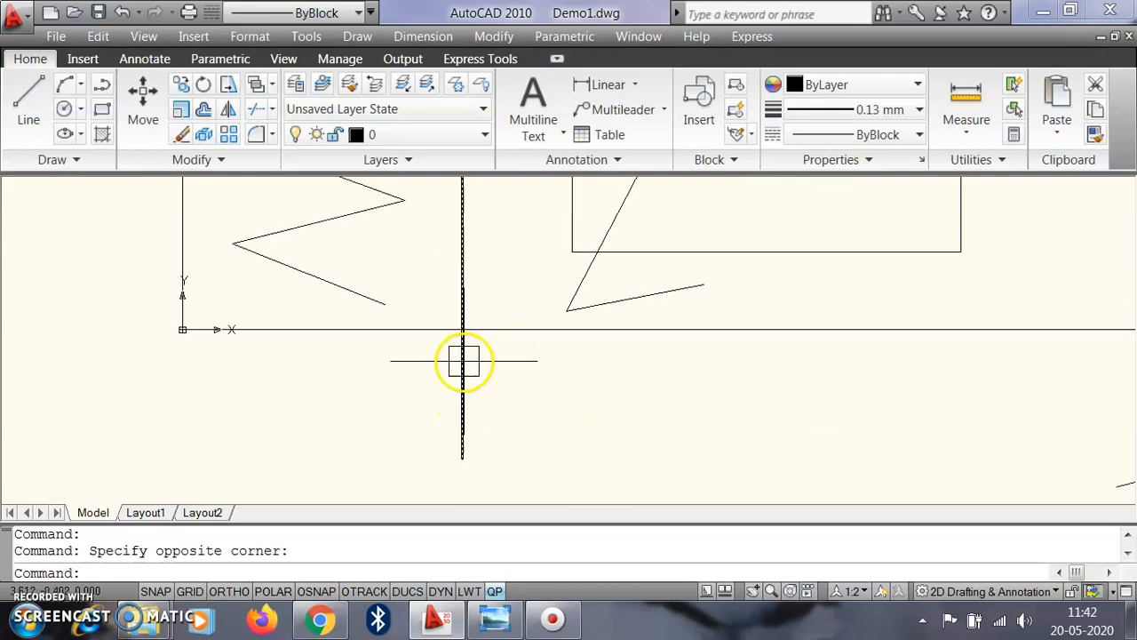
Step: Reduce the pickbox to a very small size in the selection options, and apply the change
{"action": "right_click", "coordinate": [579, 420]}
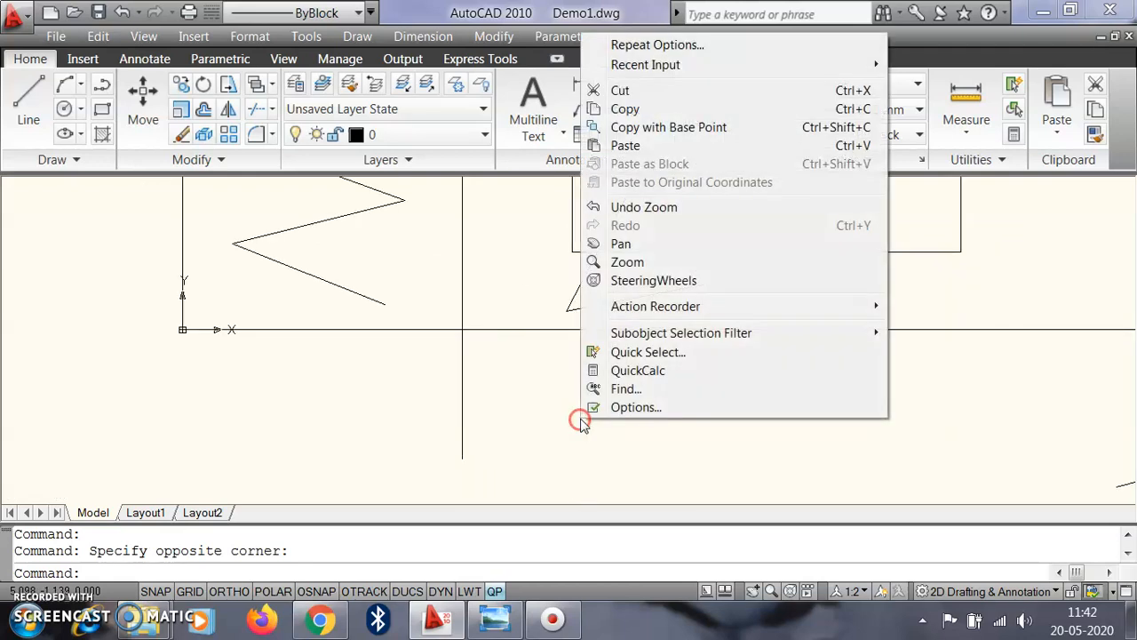
{"action": "left_click", "coordinate": [636, 409]}
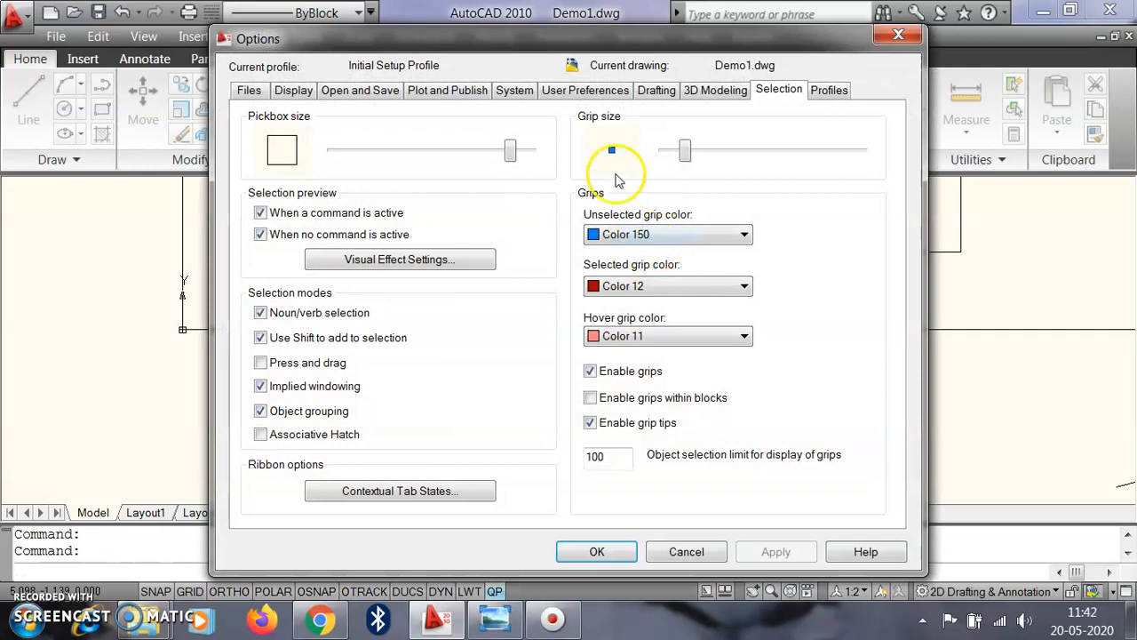
{"action": "left_click_drag", "start_coordinate": [512, 151], "coordinate": [354, 154]}
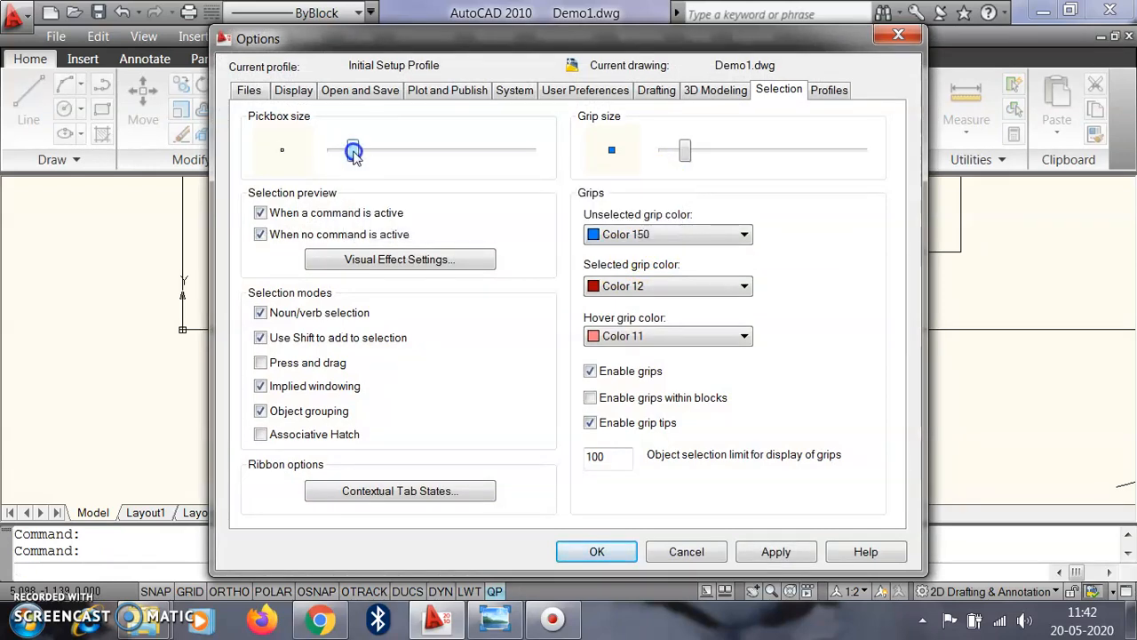
{"action": "left_click", "coordinate": [764, 551]}
{"action": "left_click", "coordinate": [627, 552]}
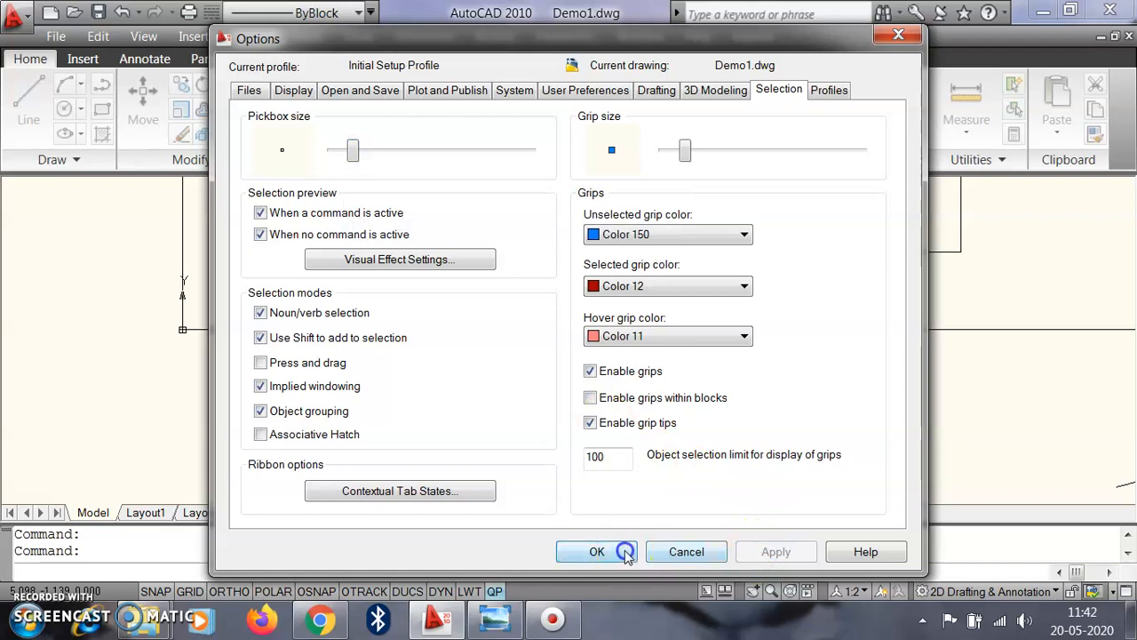
Step: Check the small pickbox by selecting the slanted line above the X axis, and clear the selection
{"action": "scroll", "coordinate": [581, 312], "scroll_direction": "up", "scroll_amount": 4}
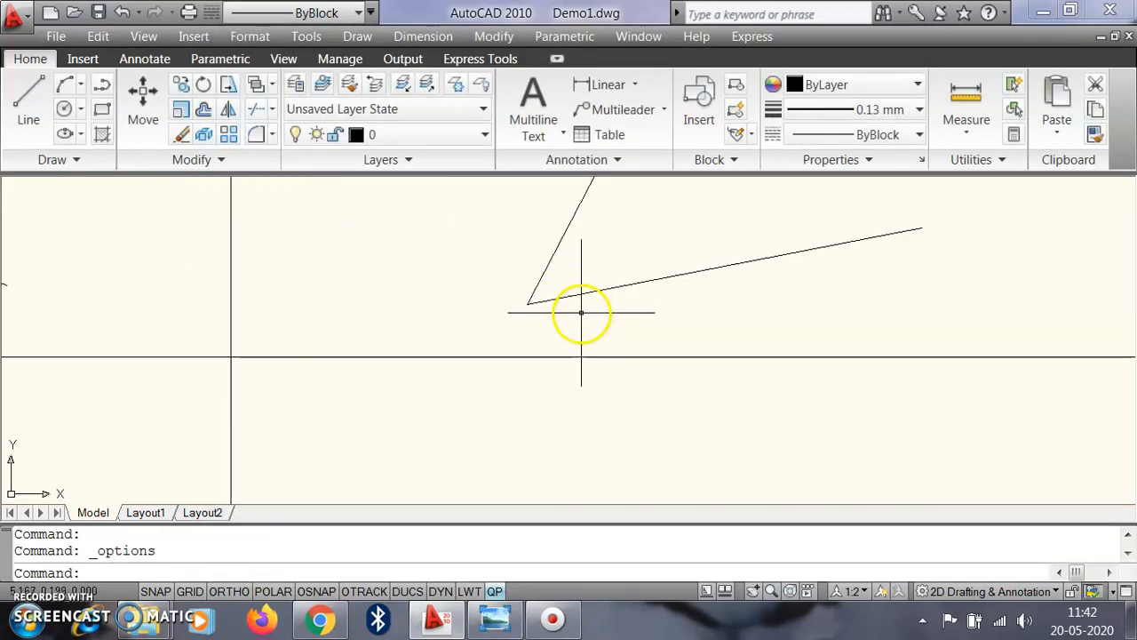
{"action": "left_click", "coordinate": [550, 300]}
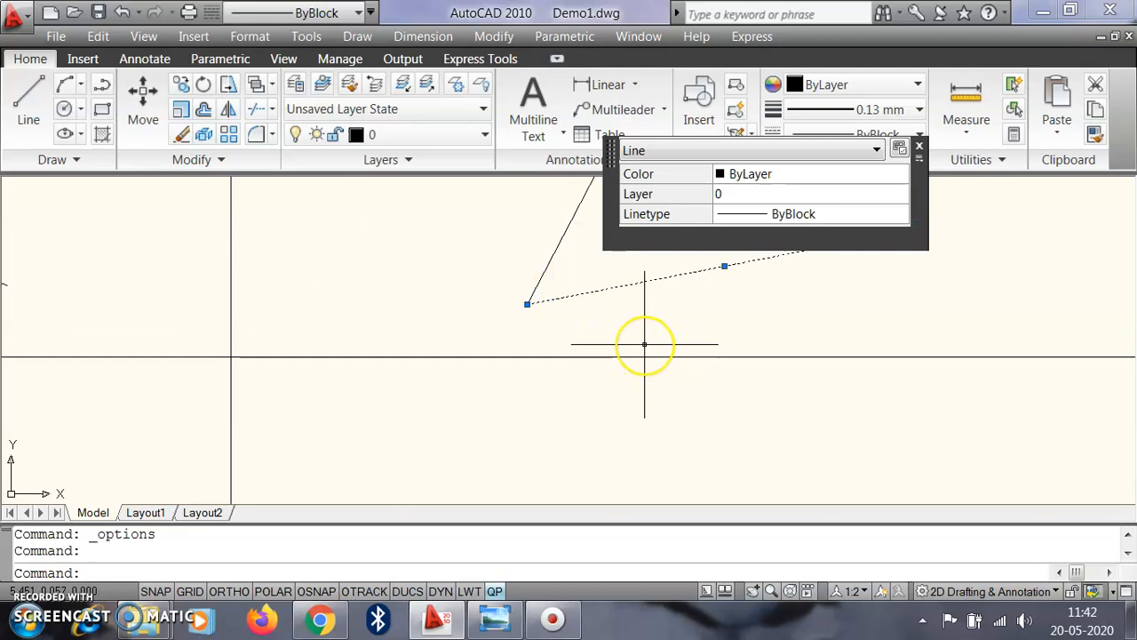
{"action": "key", "text": "Escape"}
Step: Review the selection, grip and display settings in the program options, and close them without further changes
{"action": "right_click", "coordinate": [815, 353]}
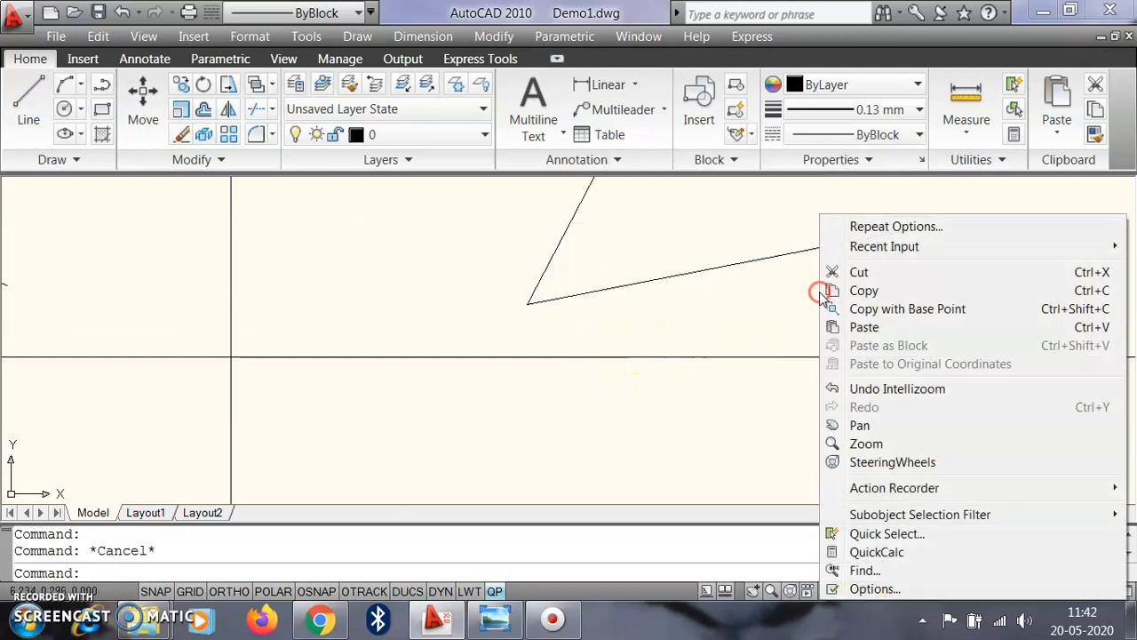
{"action": "left_click", "coordinate": [869, 588]}
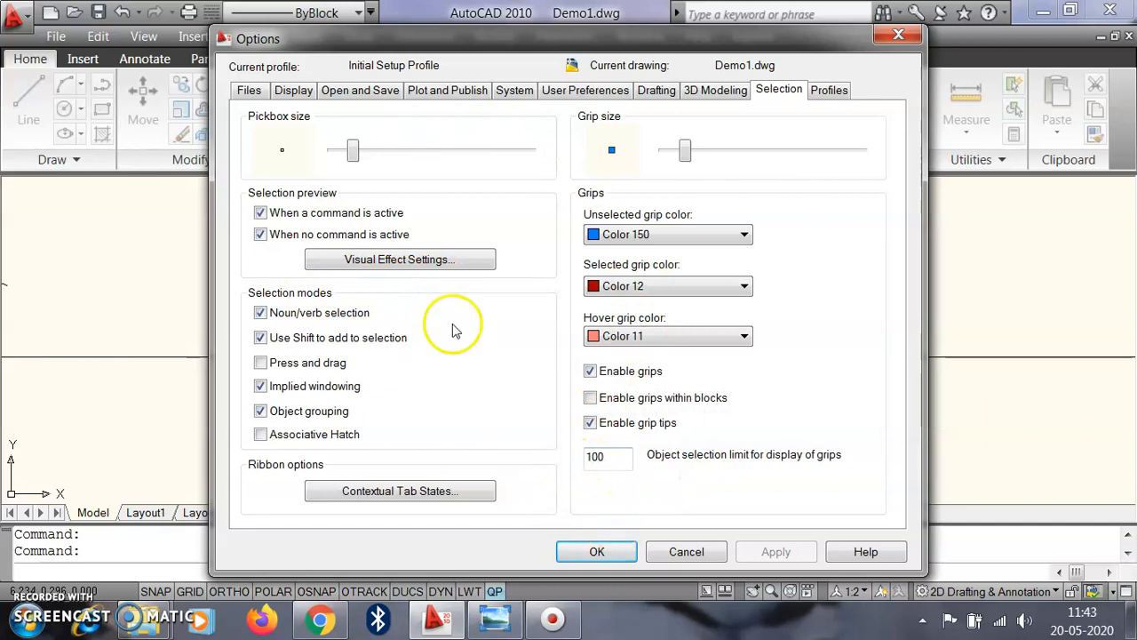
{"action": "left_click", "coordinate": [294, 92]}
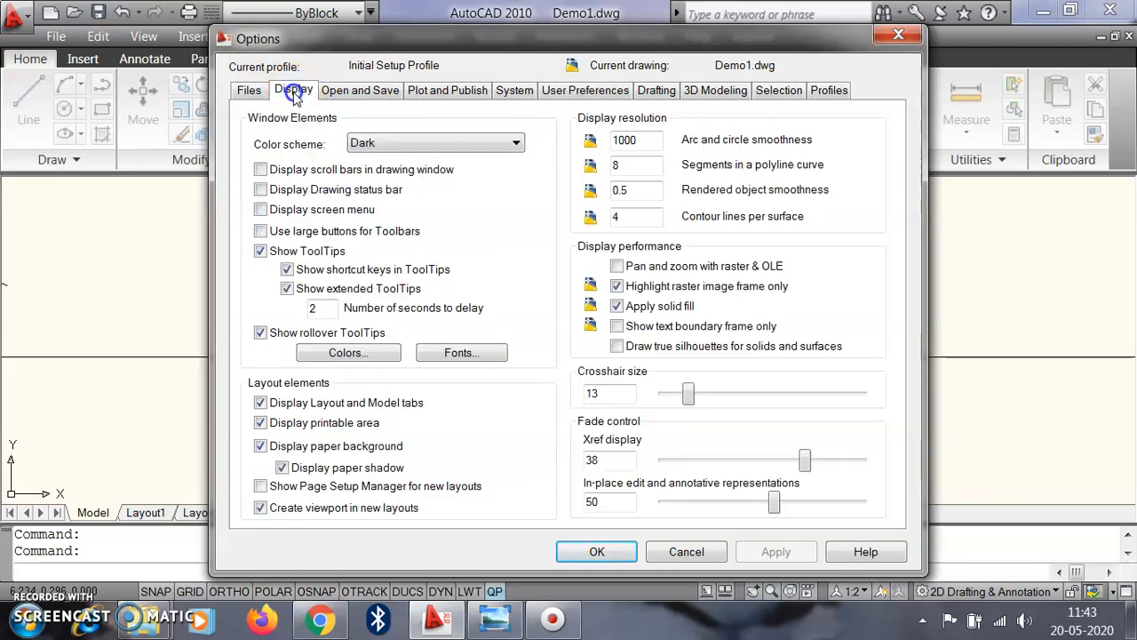
{"action": "left_click", "coordinate": [780, 90]}
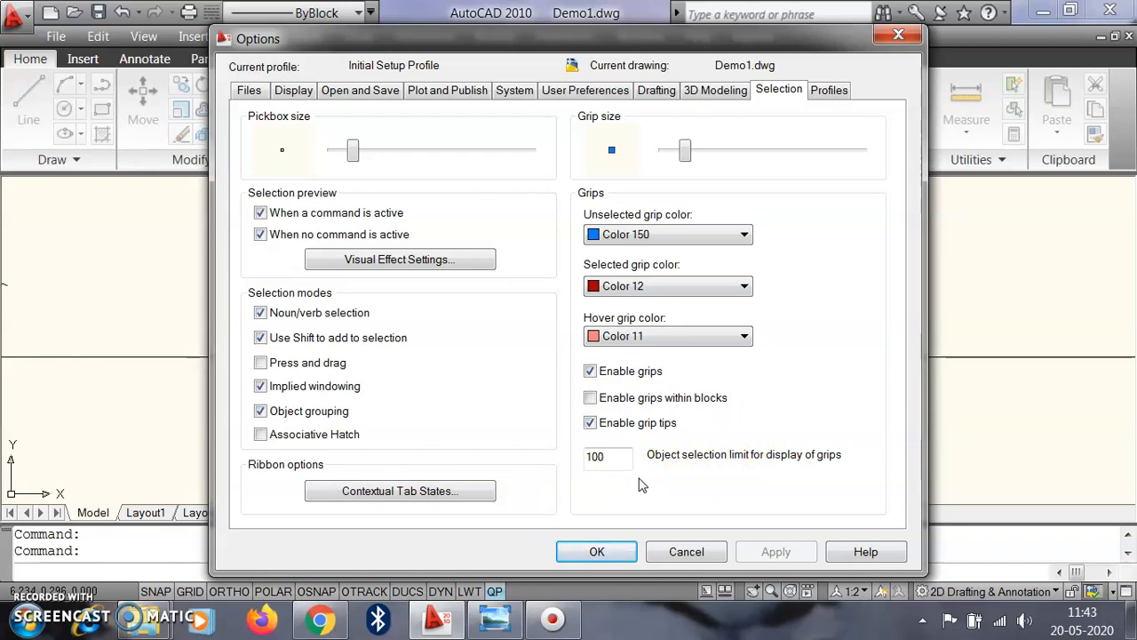
{"action": "left_click", "coordinate": [600, 552]}
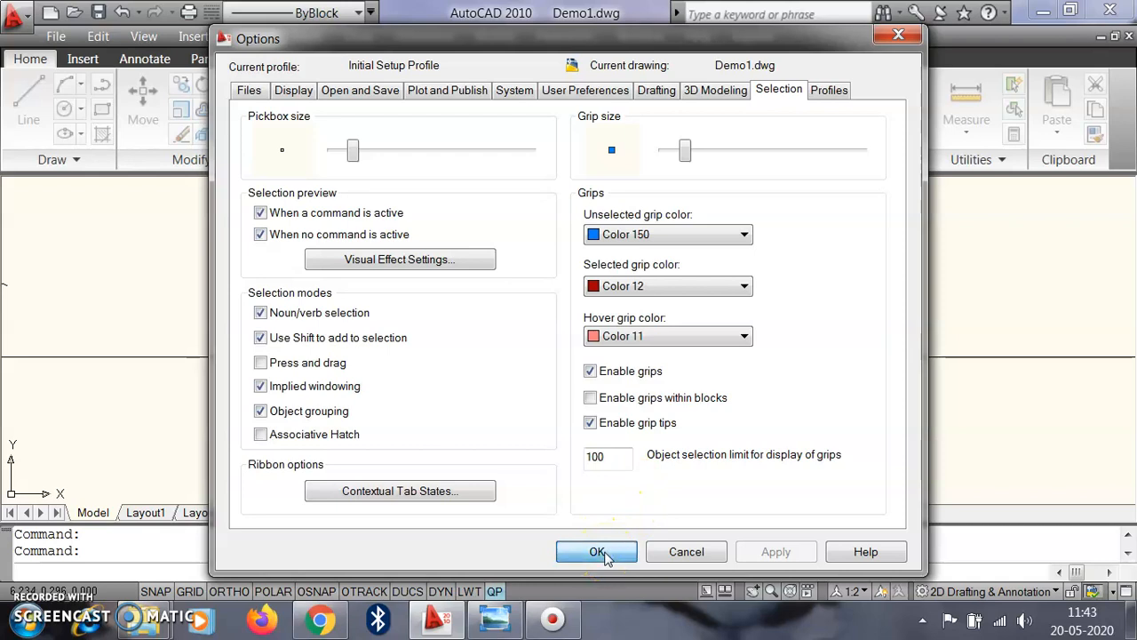
{"action": "left_click", "coordinate": [602, 553]}
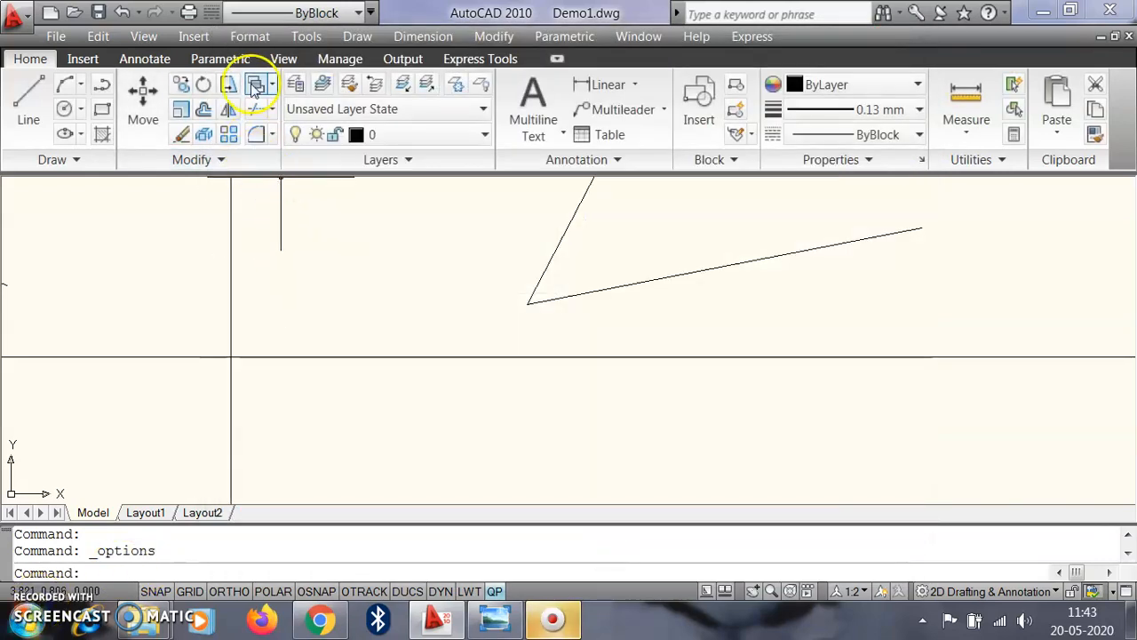
Step: Open the text style settings and review the font names and font styles available for the Standard style
{"action": "left_click", "coordinate": [247, 36]}
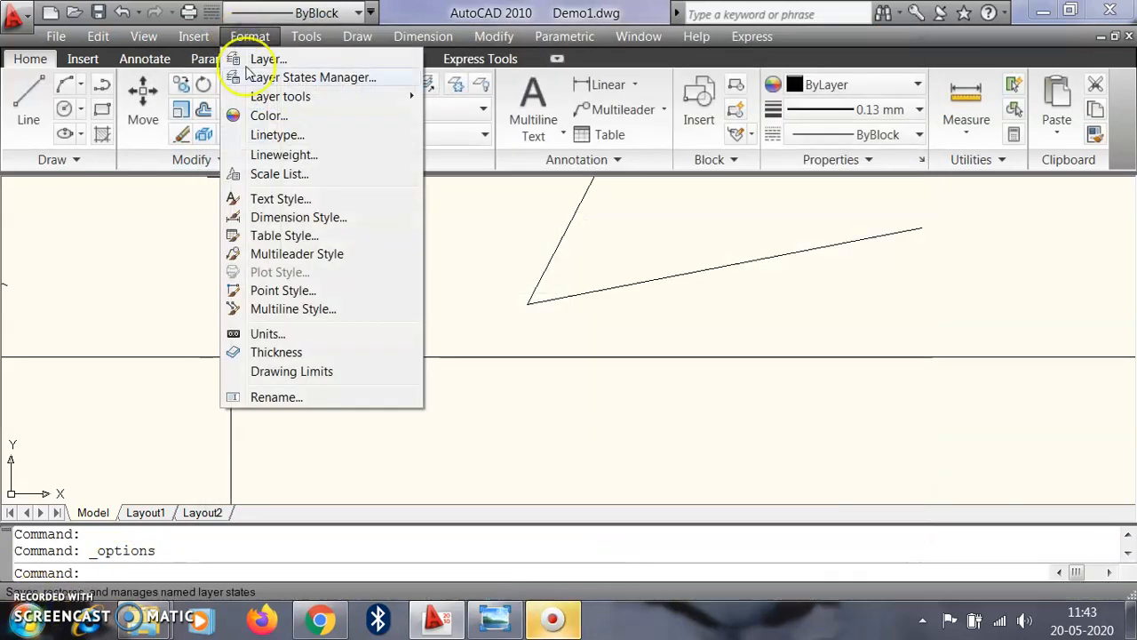
{"action": "left_click", "coordinate": [282, 200]}
{"action": "left_click", "coordinate": [619, 162]}
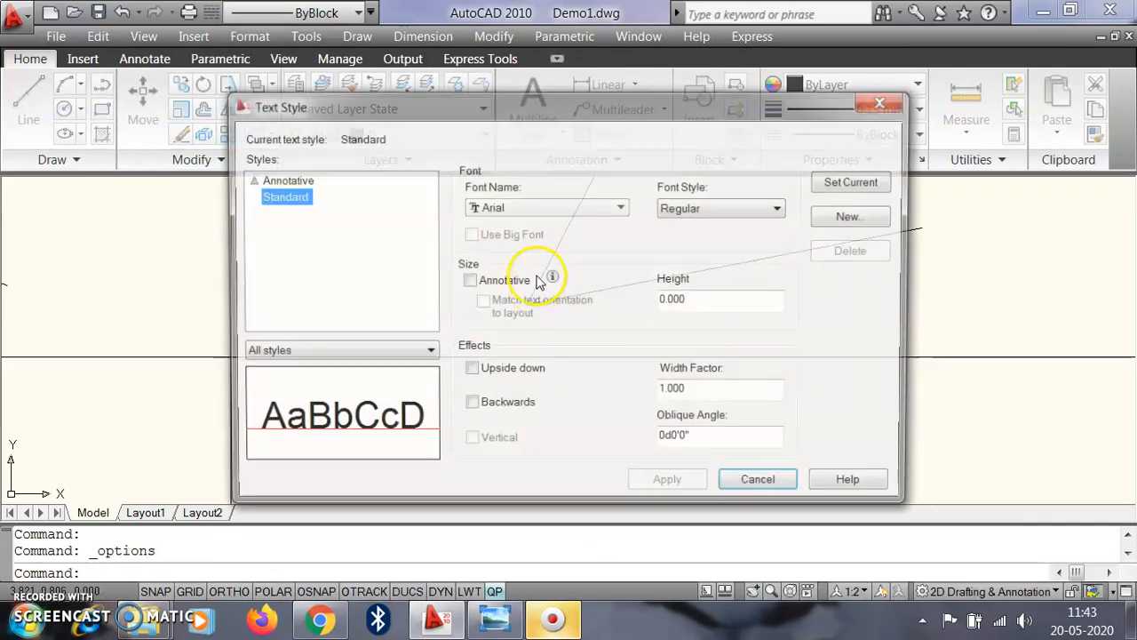
{"action": "left_click", "coordinate": [524, 211]}
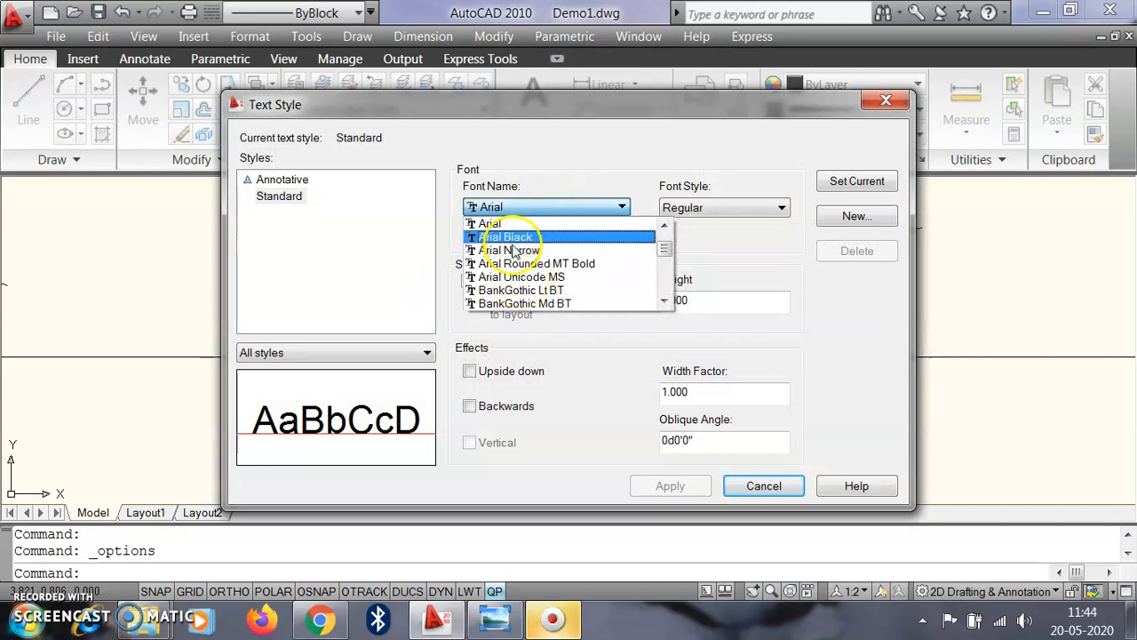
{"action": "left_click", "coordinate": [707, 238]}
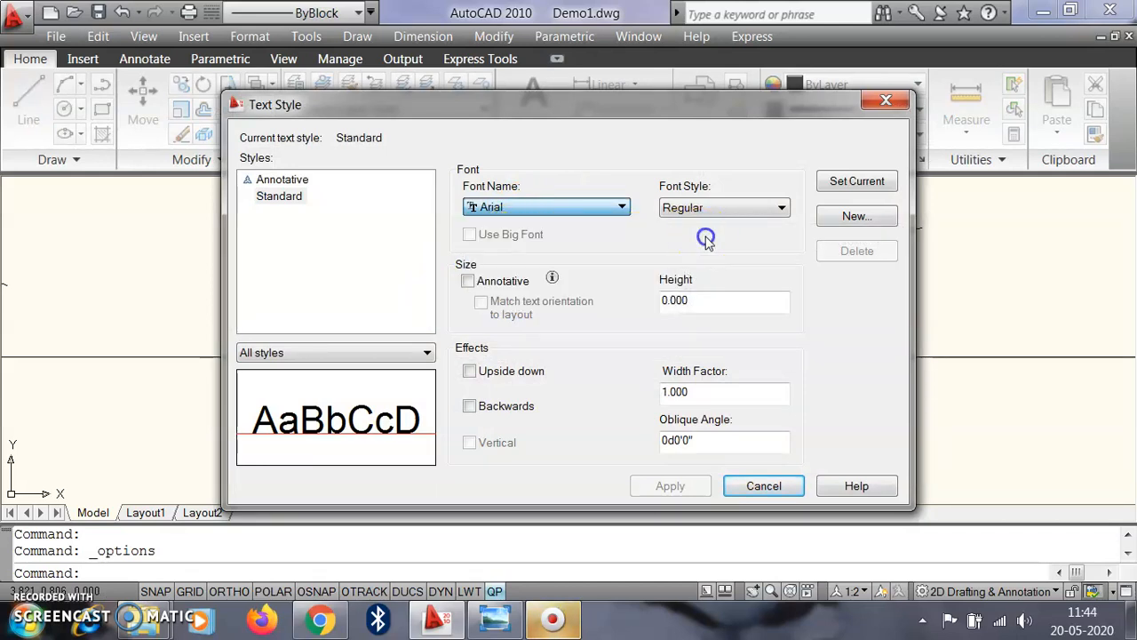
{"action": "left_click", "coordinate": [736, 210]}
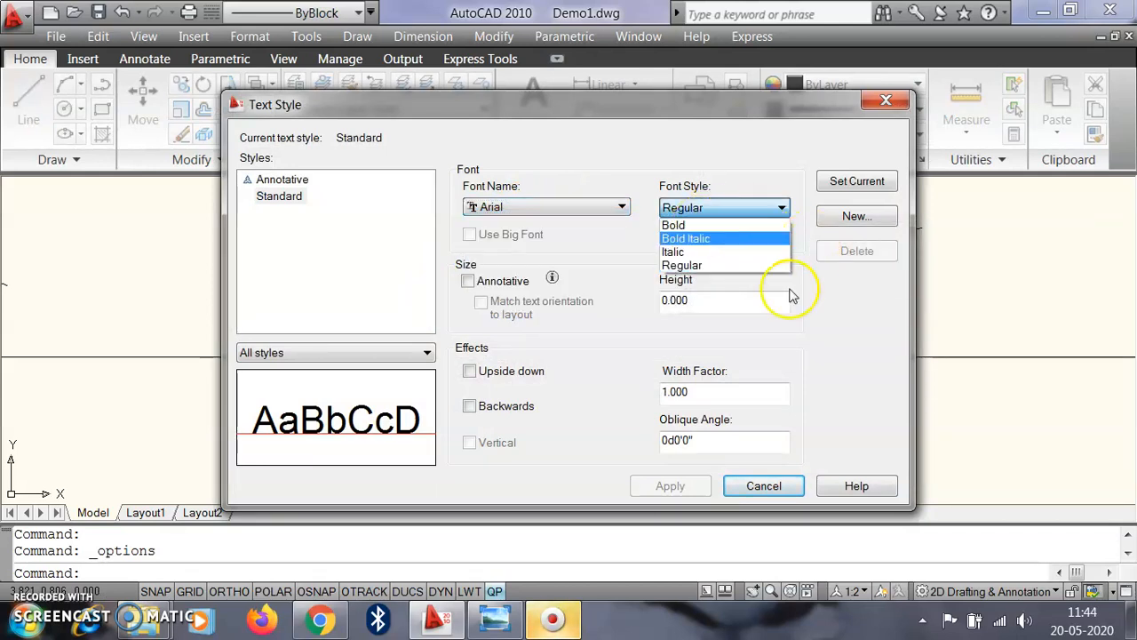
{"action": "left_click", "coordinate": [813, 307]}
Step: Set the Standard text style's height to 5, apply the change, and close the text style settings
{"action": "left_click_drag", "start_coordinate": [715, 301], "coordinate": [577, 301]}
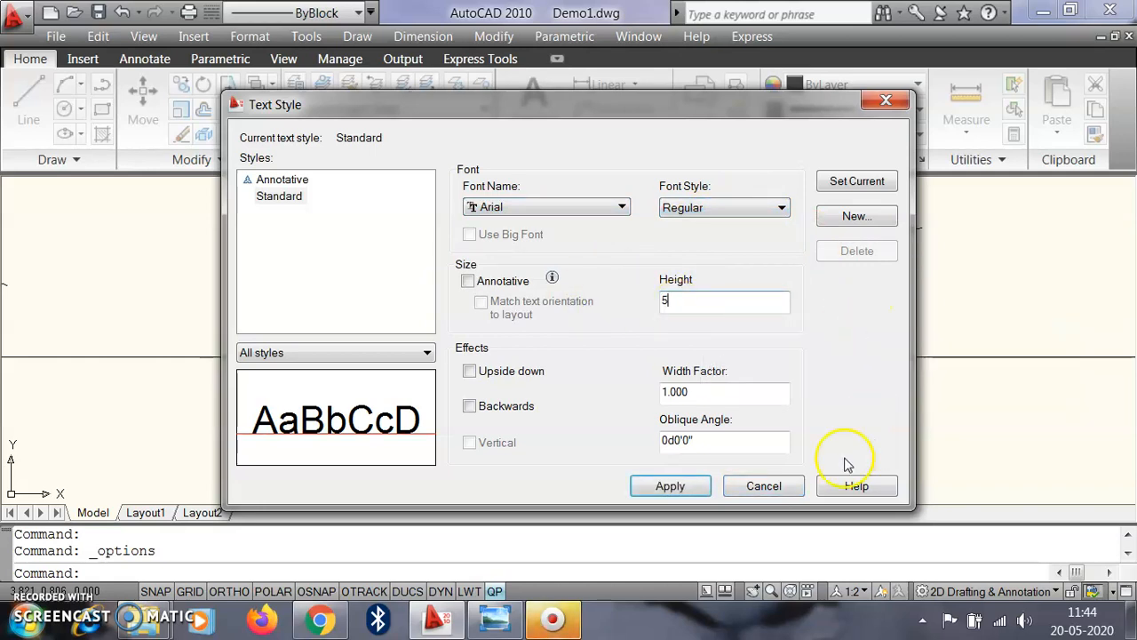
{"action": "type", "text": "5"}
{"action": "left_click", "coordinate": [671, 487]}
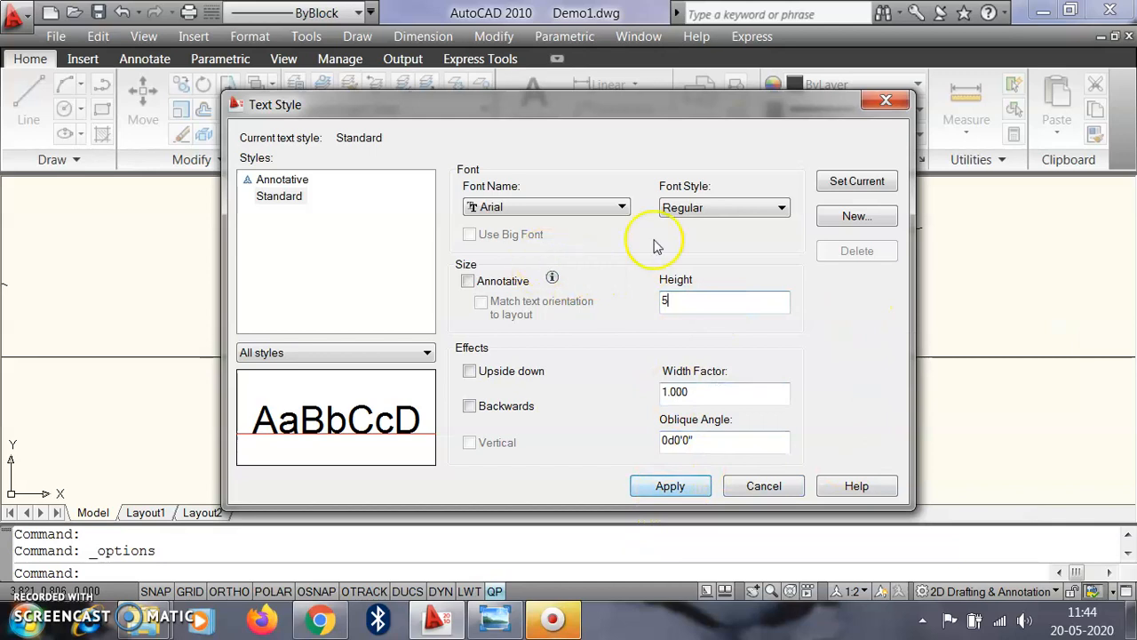
{"action": "left_click", "coordinate": [673, 486]}
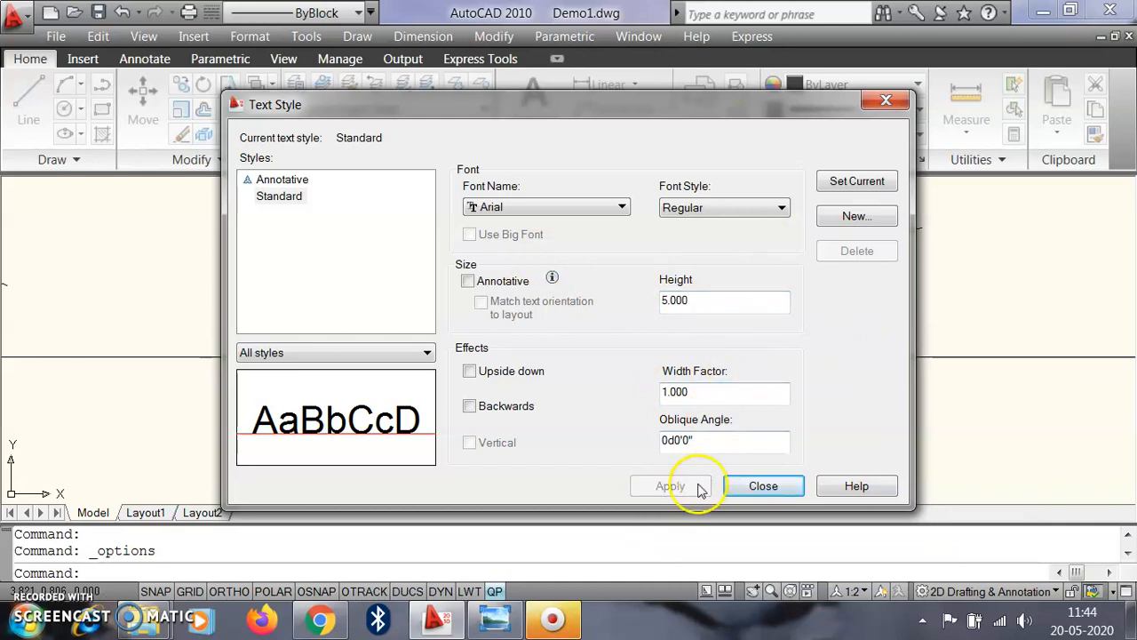
{"action": "left_click", "coordinate": [762, 485]}
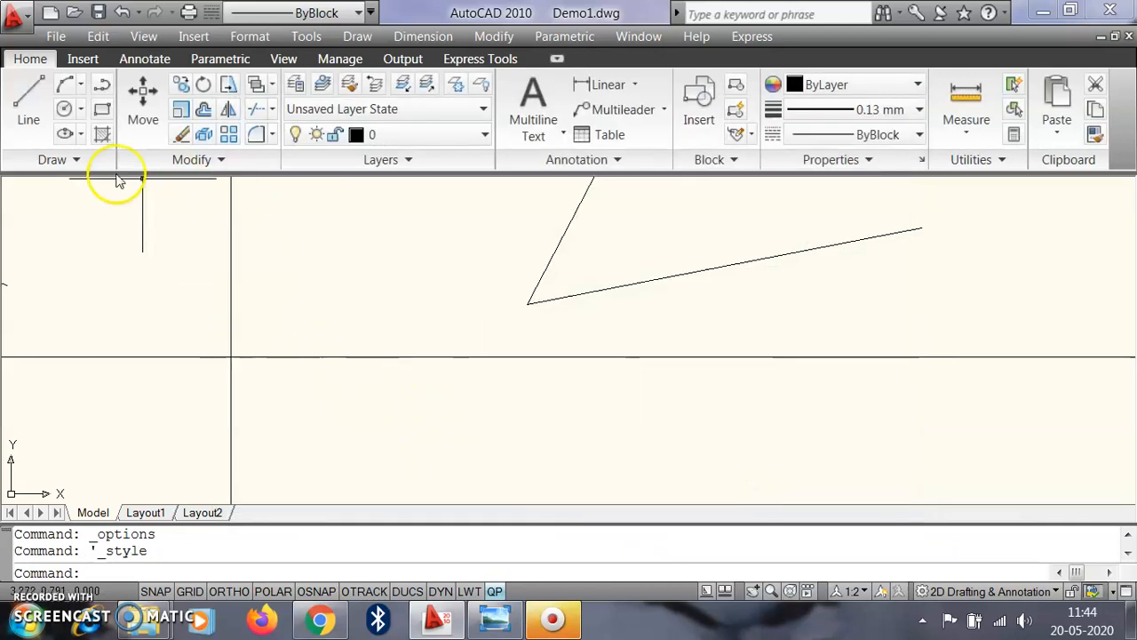
Step: Add the multiline text "rgfareg" between the long vertical line and the two slanted lines, and leave the text command
{"action": "left_click", "coordinate": [533, 111]}
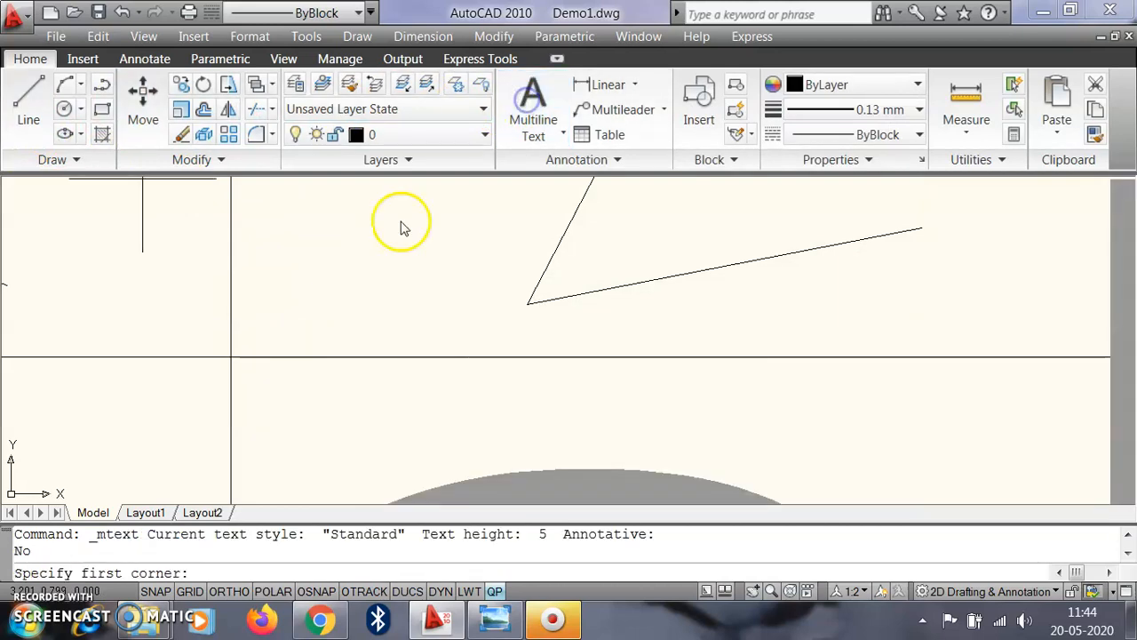
{"action": "left_click", "coordinate": [312, 268]}
{"action": "left_click", "coordinate": [556, 368]}
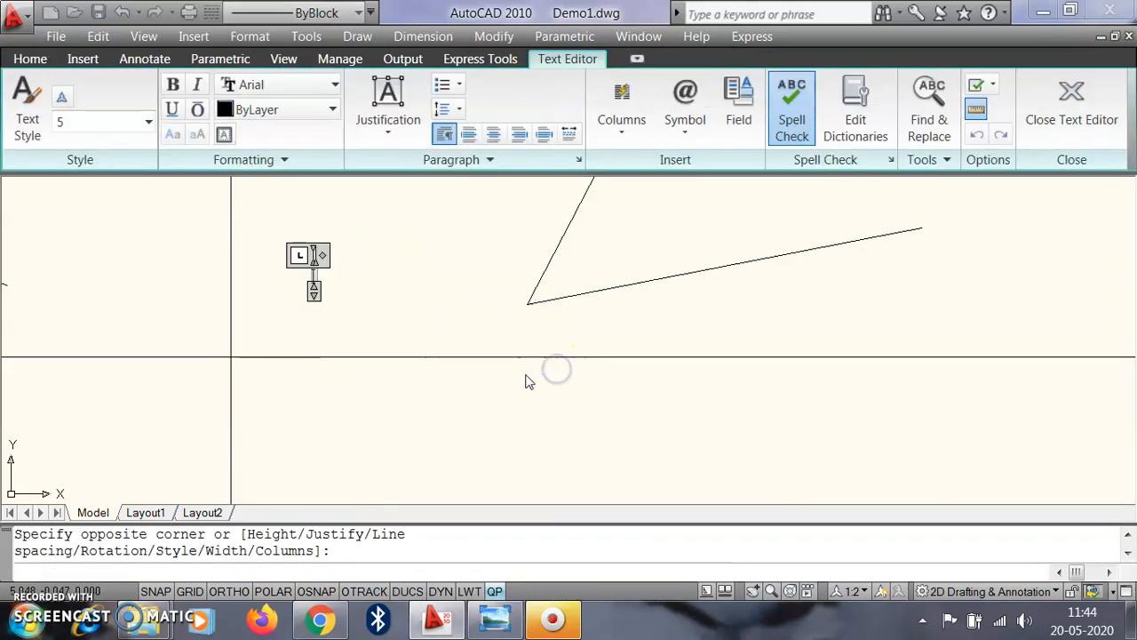
{"action": "type", "text": "rgfareg"}
{"action": "left_click", "coordinate": [380, 415]}
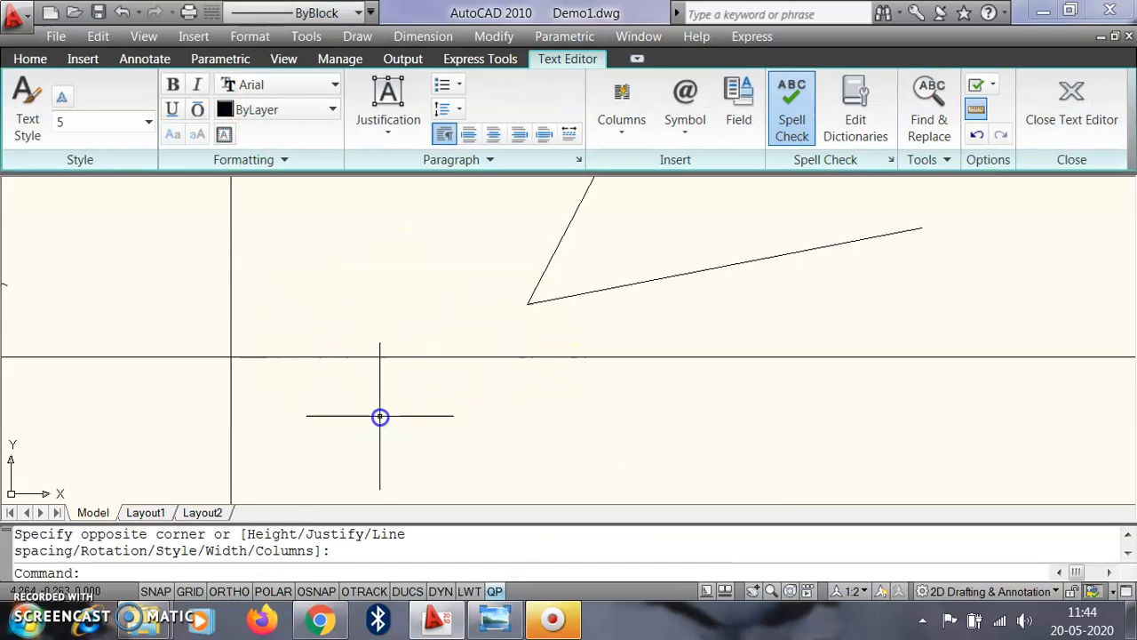
{"action": "key", "text": "Return"}
{"action": "scroll", "coordinate": [569, 308], "scroll_direction": "down", "scroll_amount": 5}
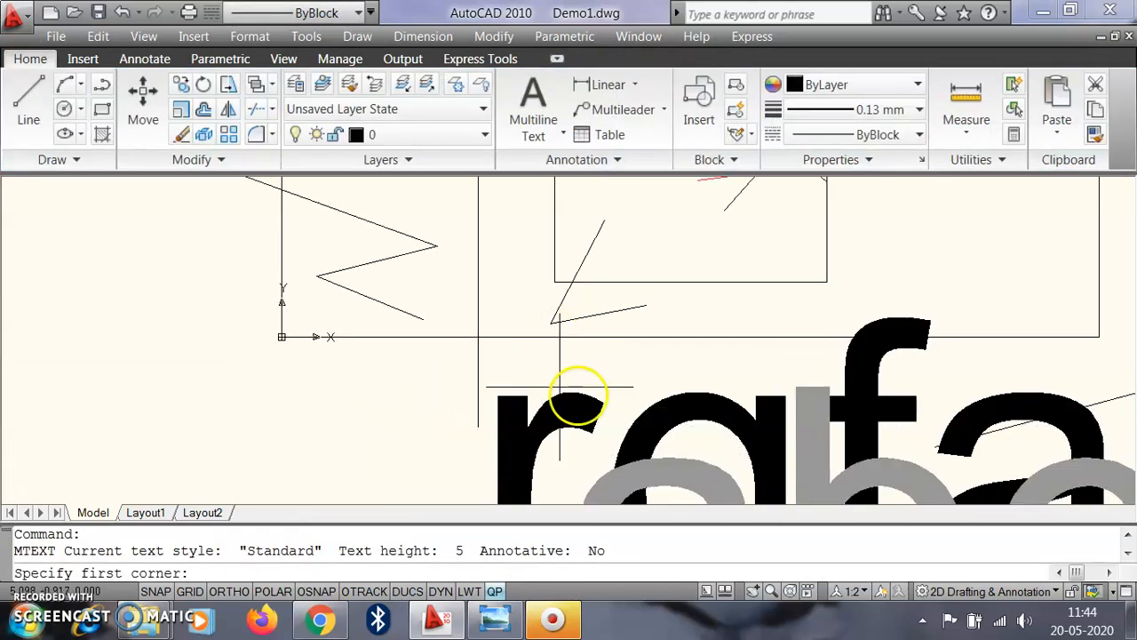
{"action": "scroll", "coordinate": [577, 399], "scroll_direction": "down", "scroll_amount": 5}
{"action": "key", "text": "Escape"}
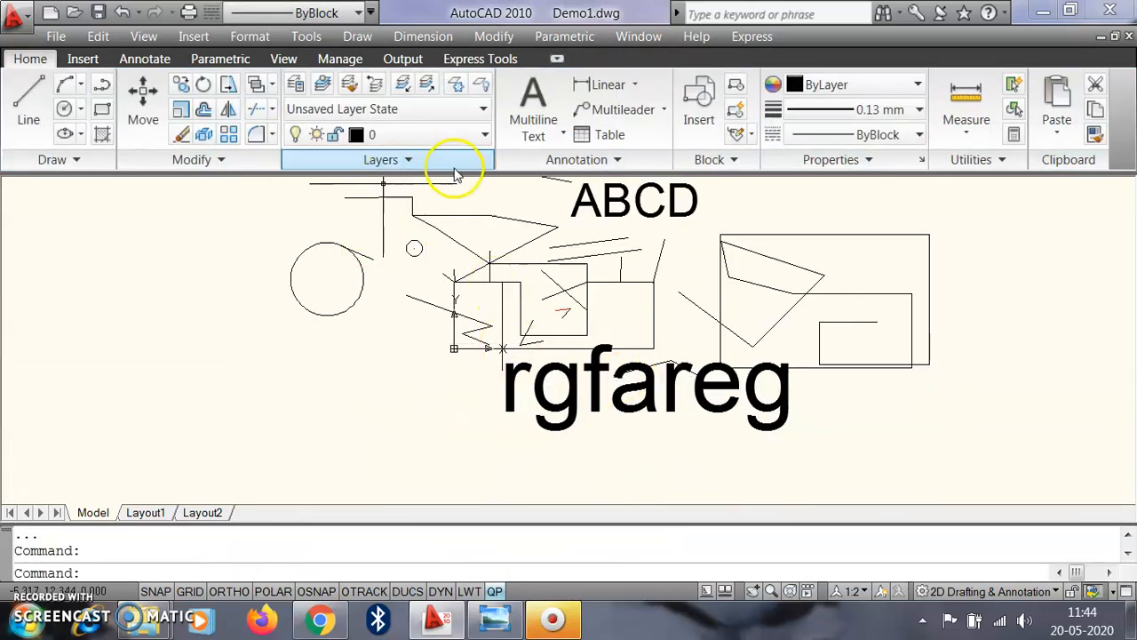
Step: Review the ISO-25 dimension style's settings for lines, arrows, text, fit, primary units and alternate units, and accept them without changes
{"action": "left_click", "coordinate": [254, 38]}
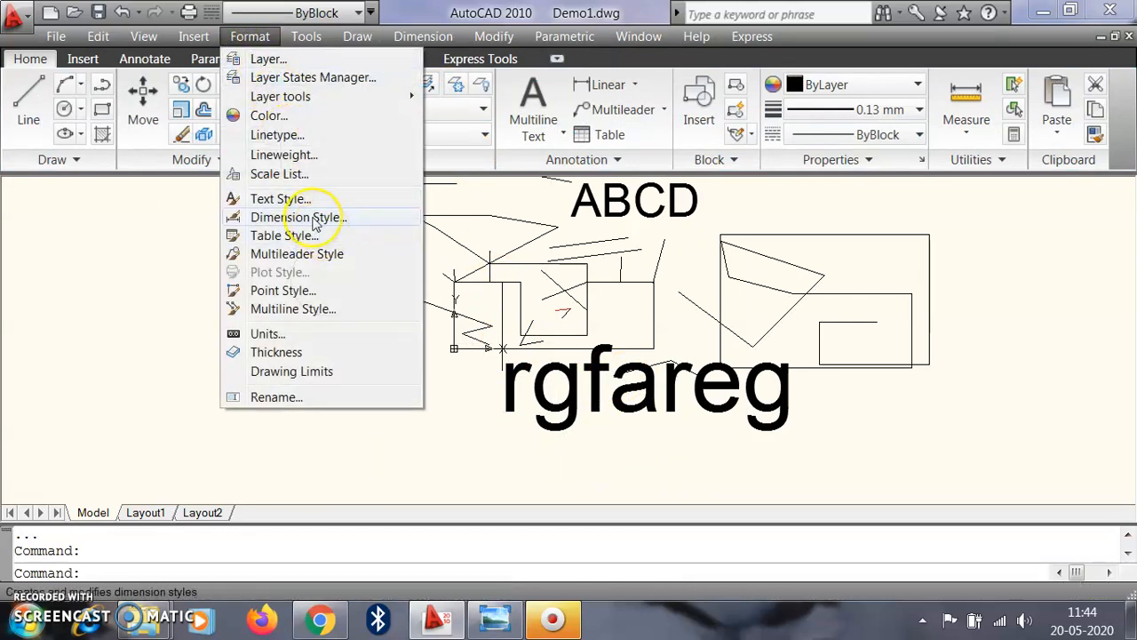
{"action": "left_click", "coordinate": [311, 218]}
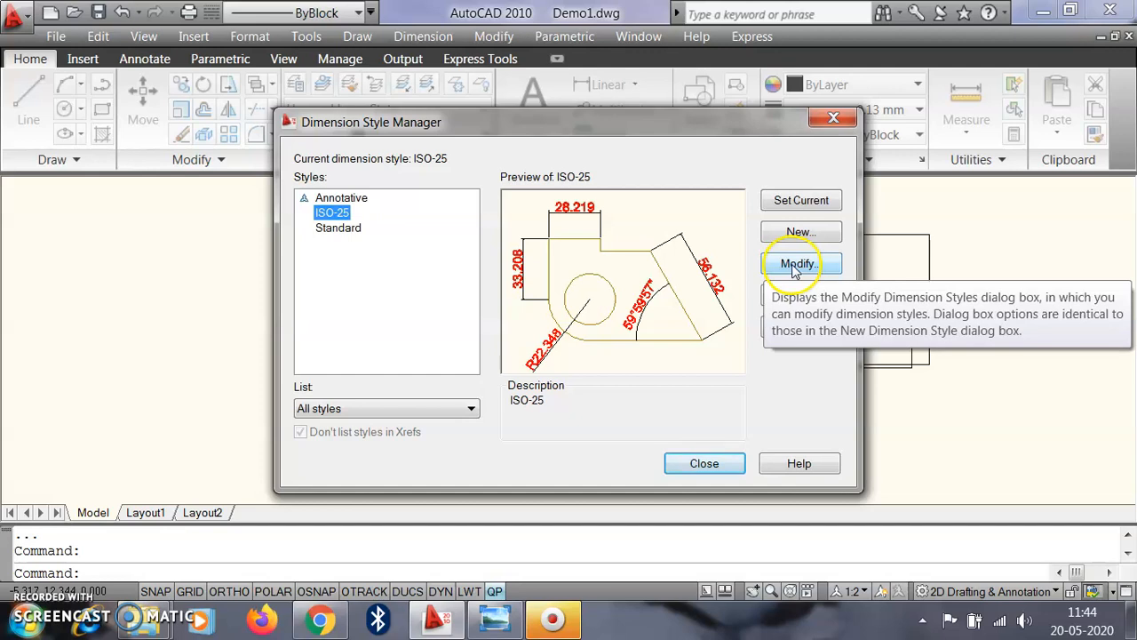
{"action": "left_click", "coordinate": [794, 267]}
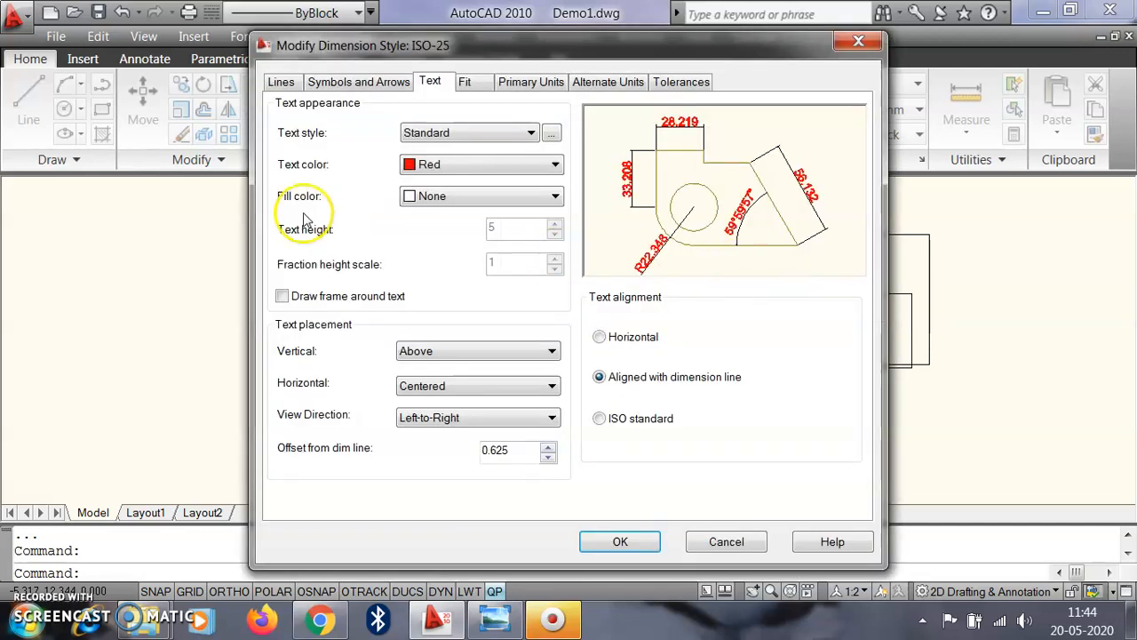
{"action": "left_click", "coordinate": [283, 82]}
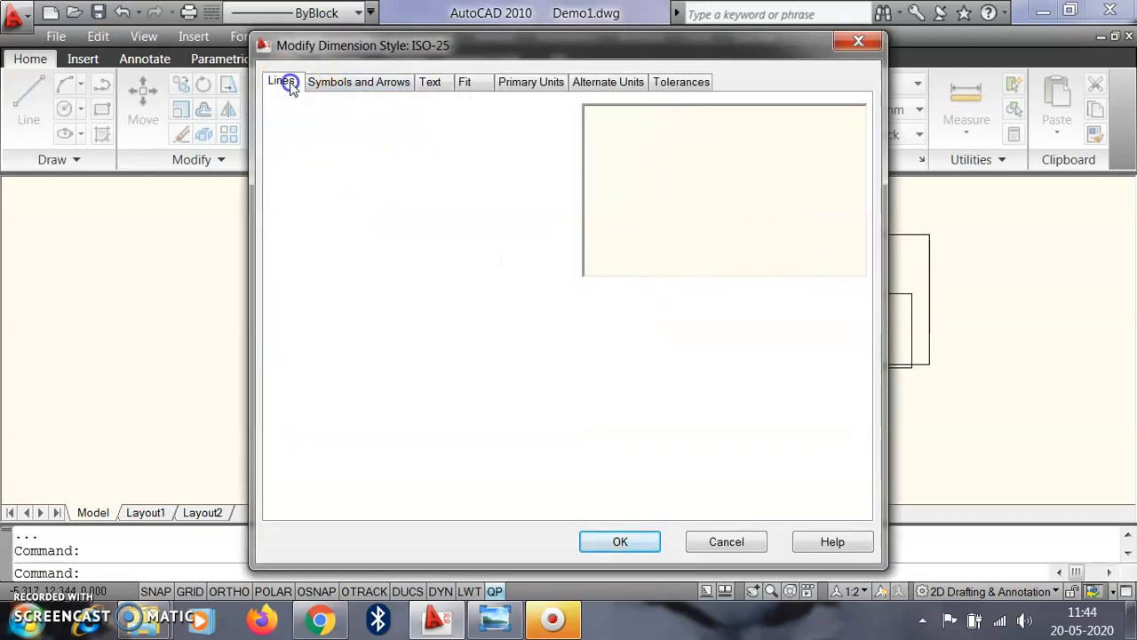
{"action": "left_click", "coordinate": [360, 82]}
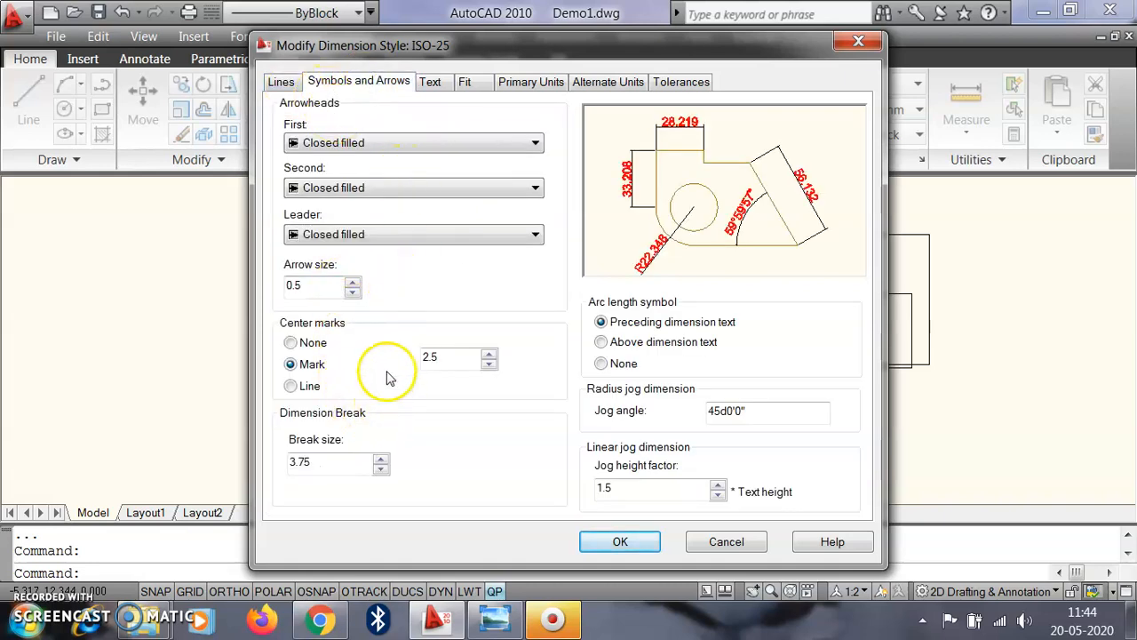
{"action": "left_click", "coordinate": [435, 84]}
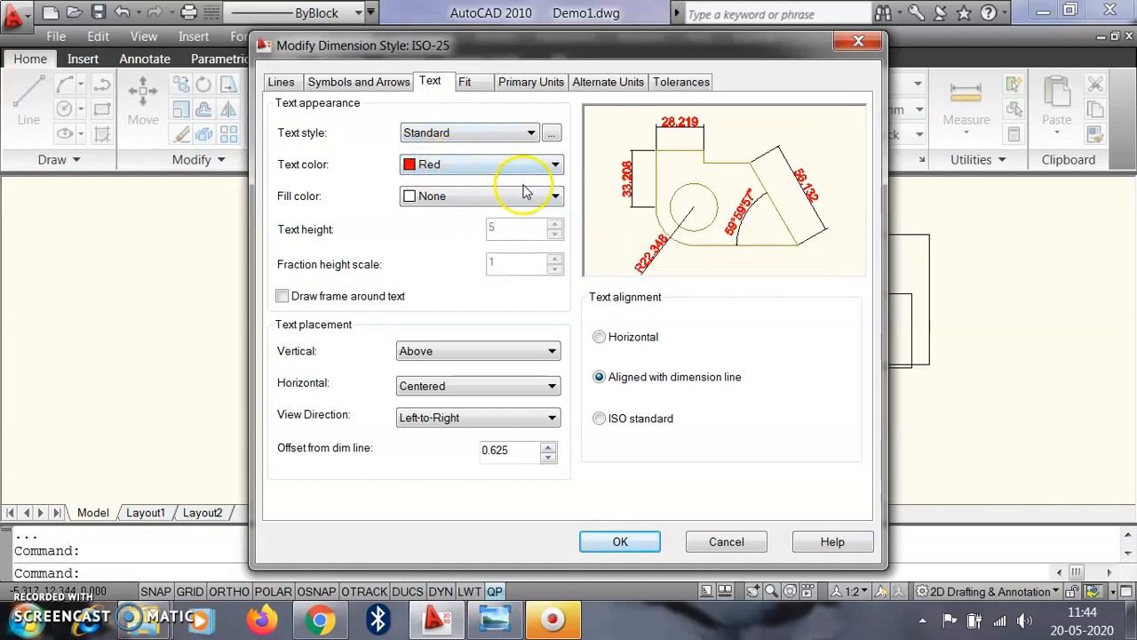
{"action": "left_click", "coordinate": [463, 82]}
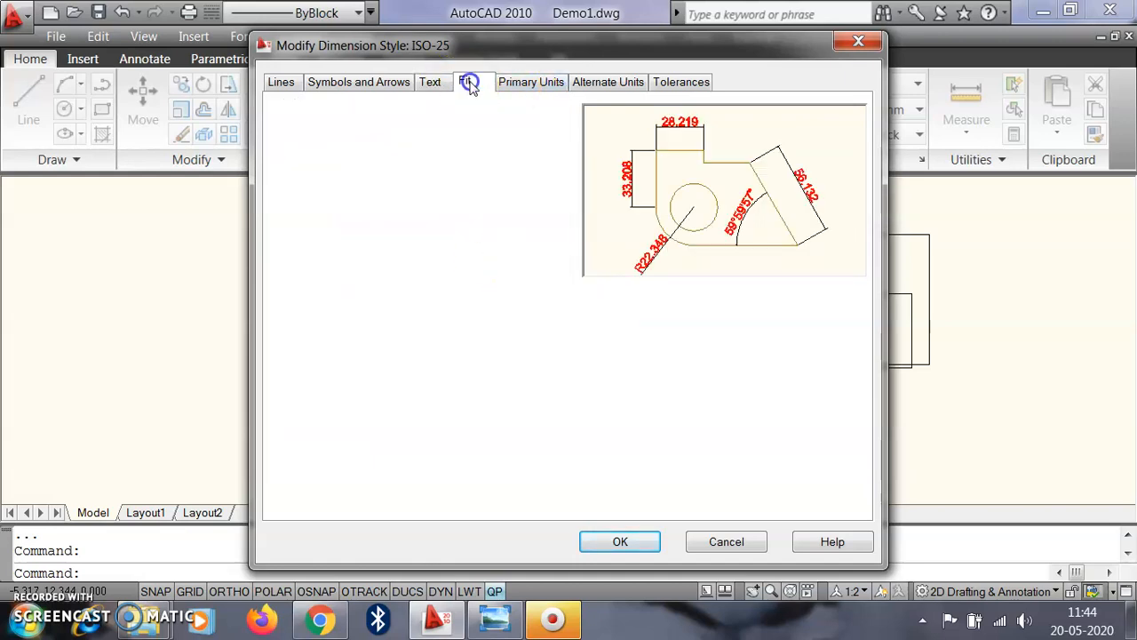
{"action": "left_click", "coordinate": [524, 82]}
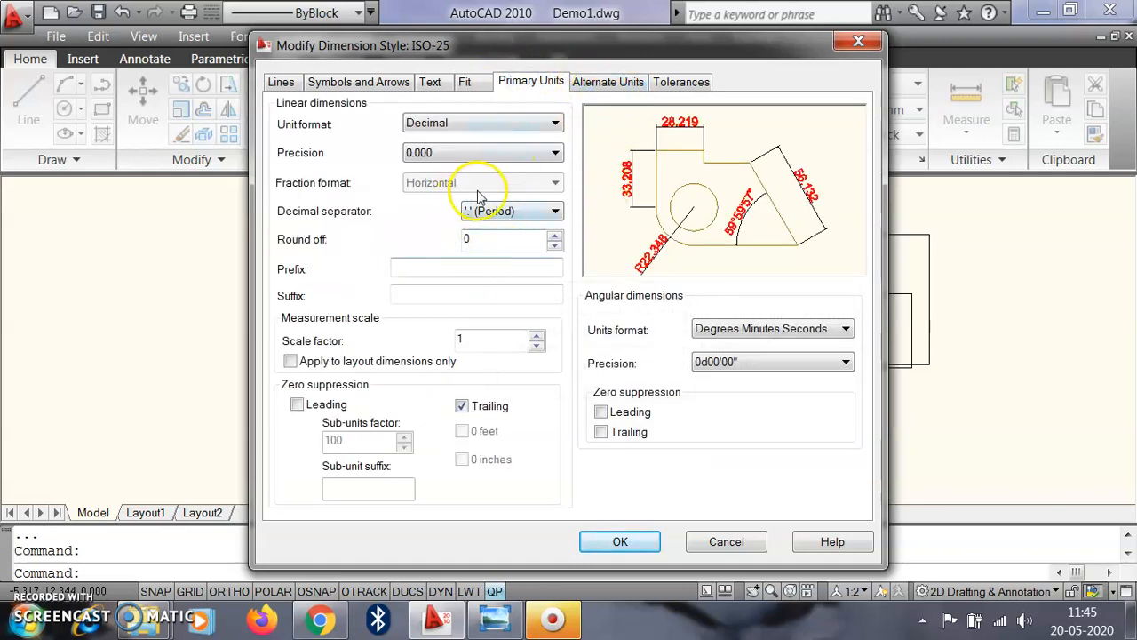
{"action": "left_click", "coordinate": [614, 82]}
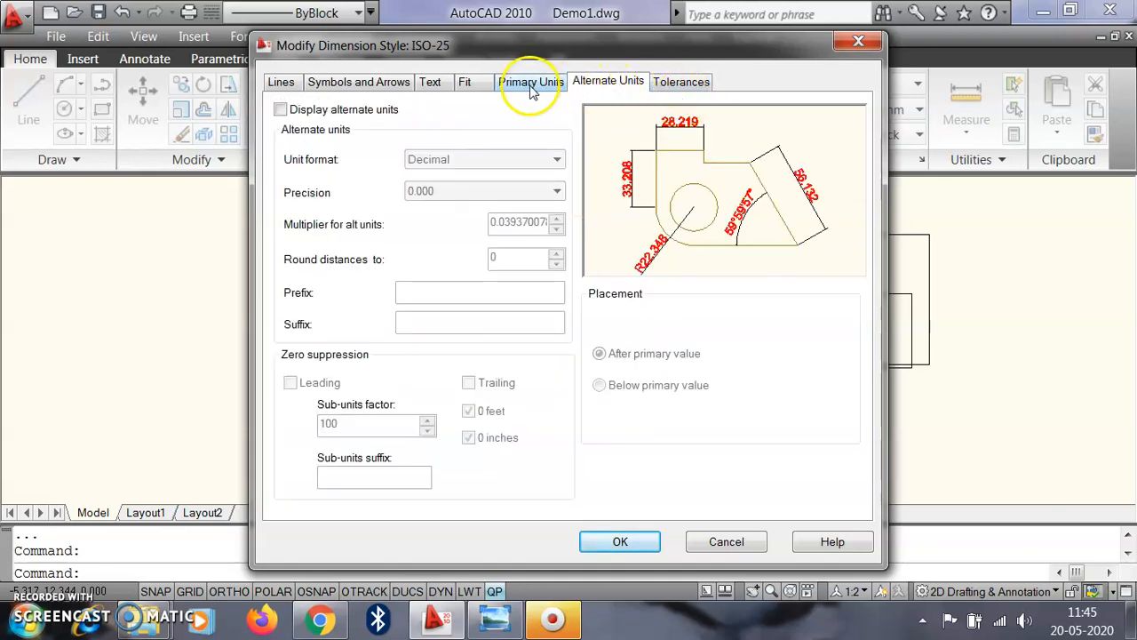
{"action": "left_click", "coordinate": [632, 543]}
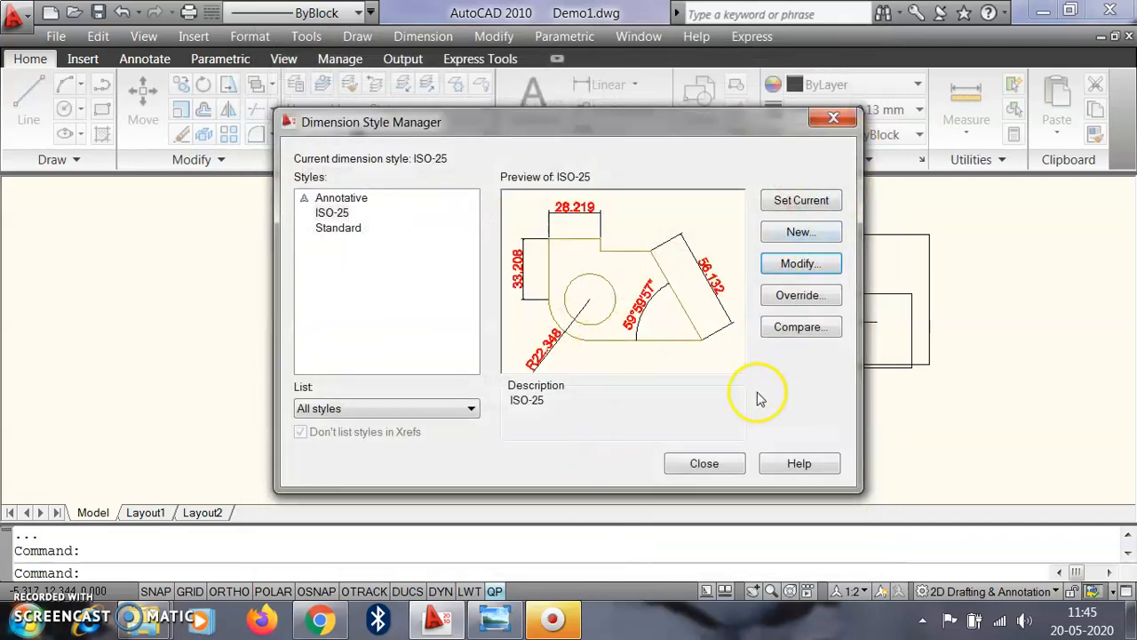